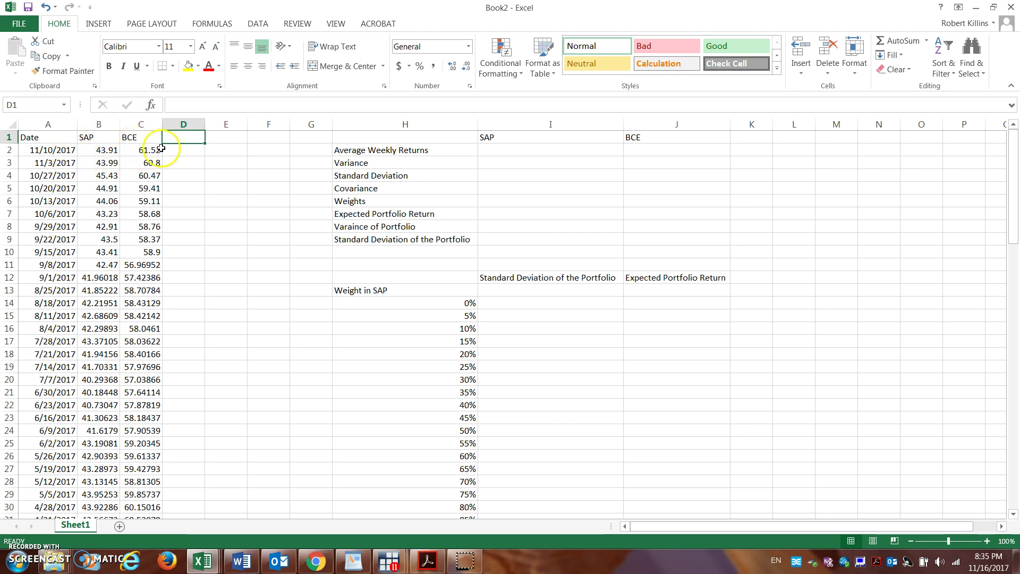
Head column D with rSAP in D1 and compute the first SAP log return in D2 as =ln(B2/B3).
left_click_drag(1014, 165, 1007, 119)
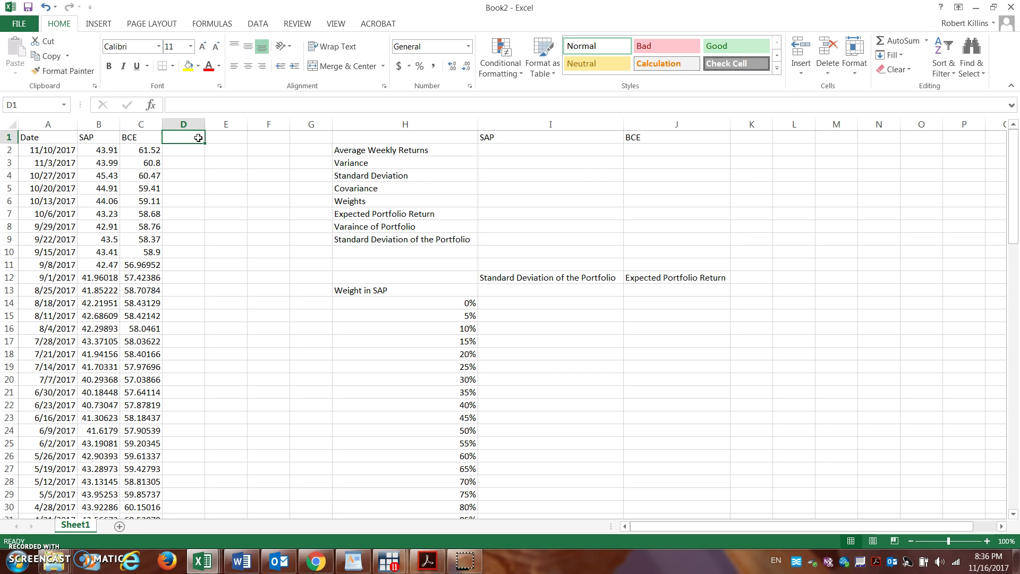
type("r")
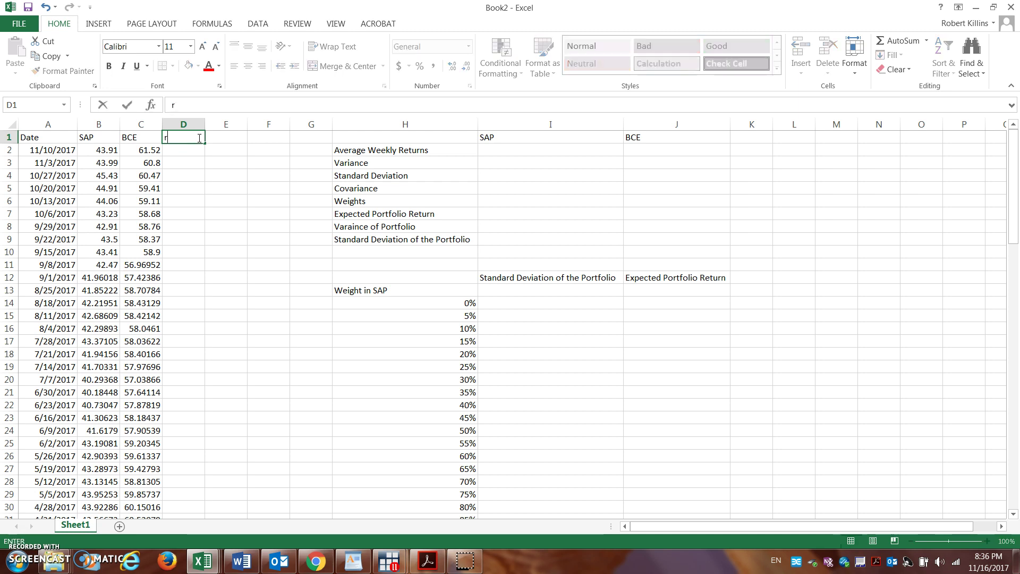
type("SAP")
left_click(183, 153)
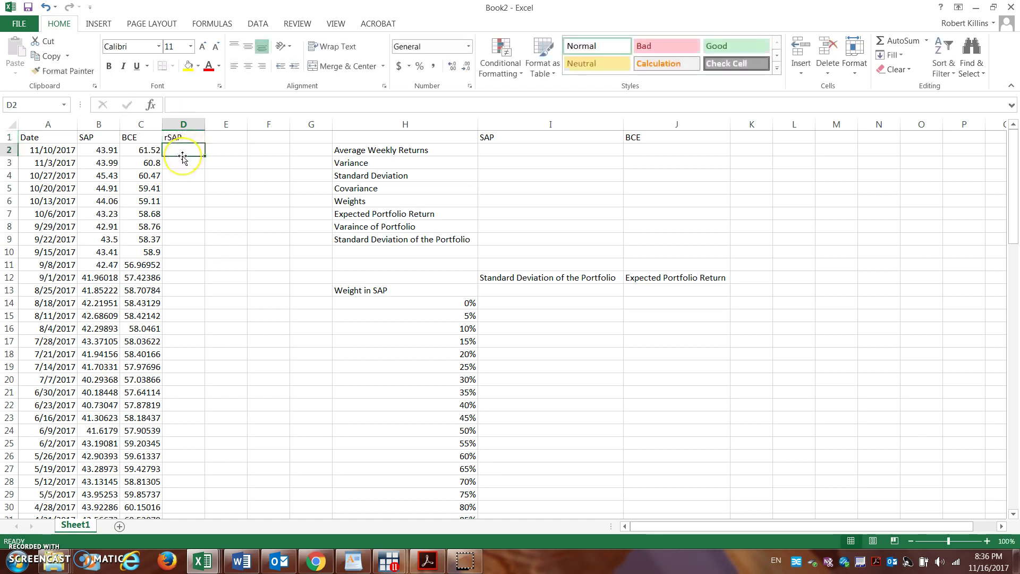
type("=ln(")
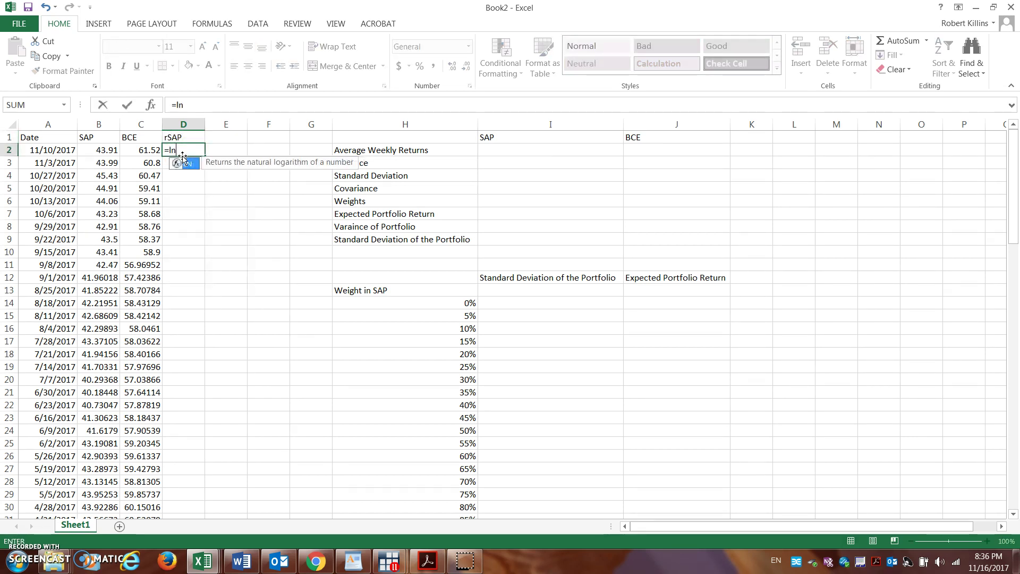
left_click(109, 152)
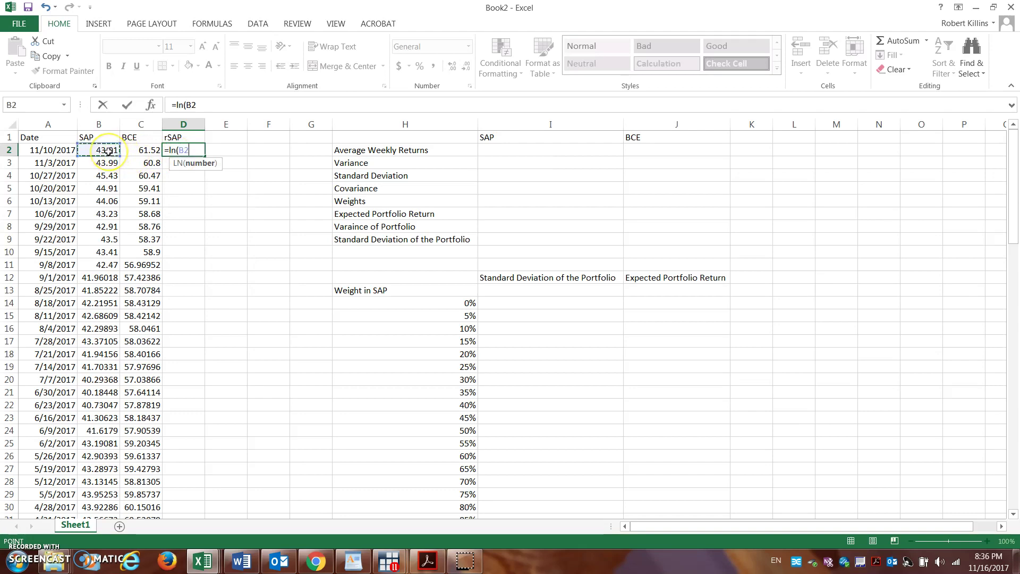
type("/")
left_click(106, 162)
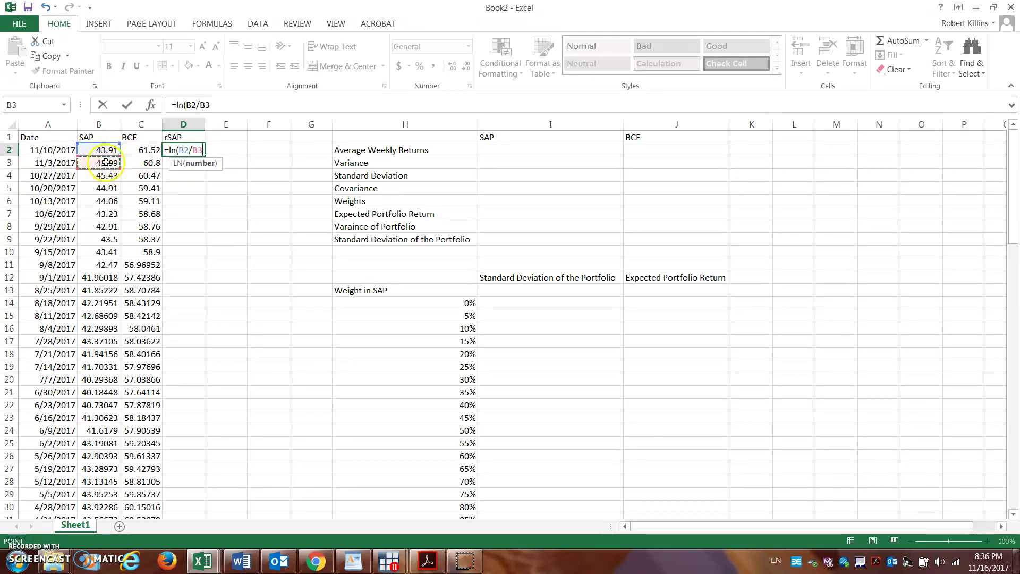
key("Return")
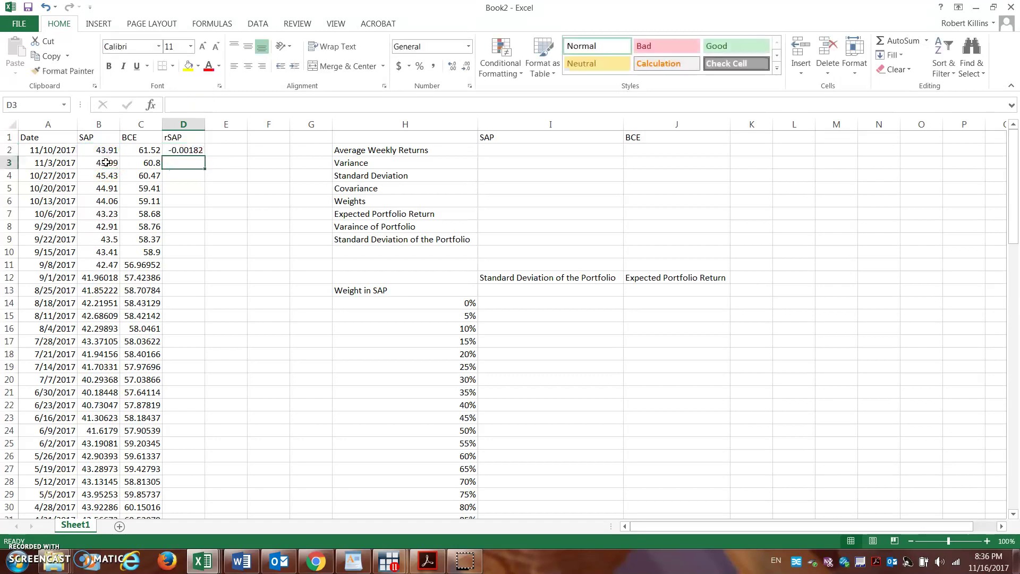
Head column E with rBCE in E1 and compute the first BCE log return in E2 as =ln(C2/C3).
left_click(228, 135)
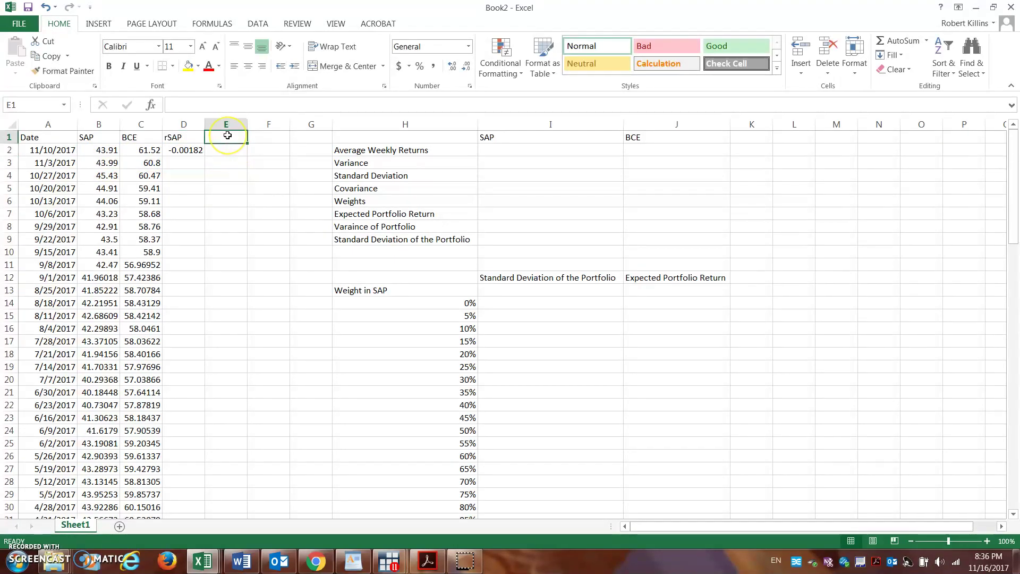
type("rBCE")
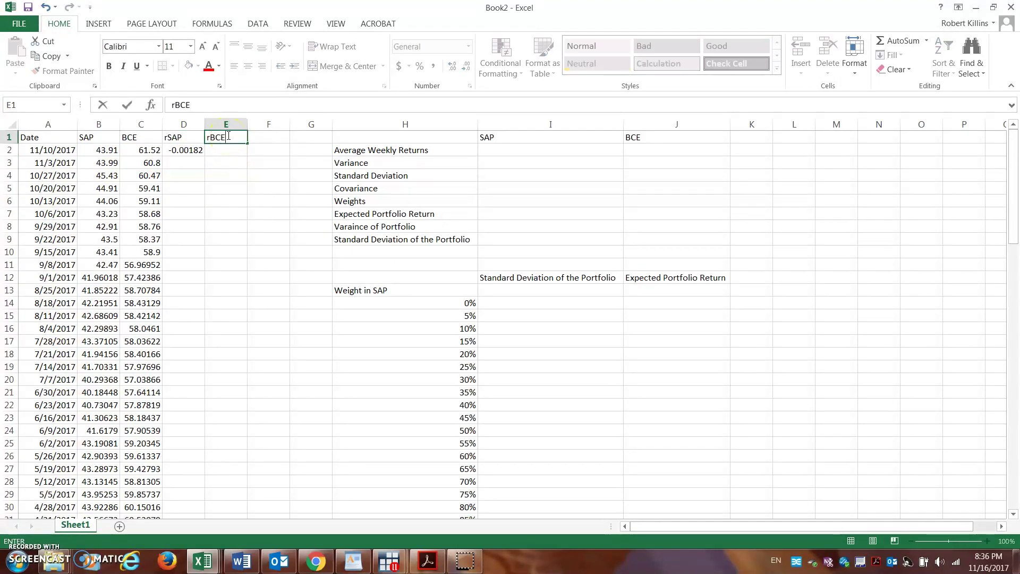
key("Return")
type("=")
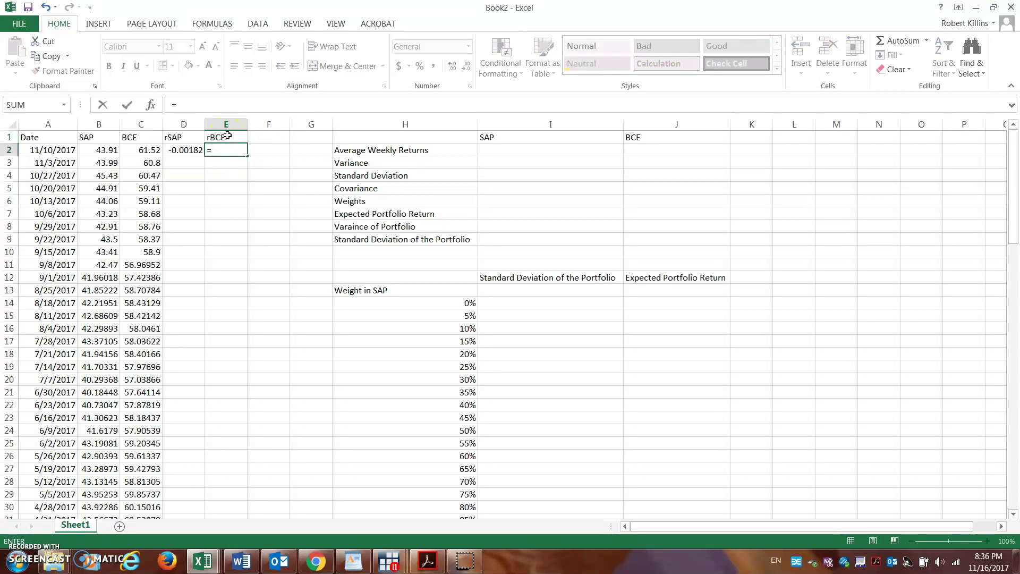
type("ln(")
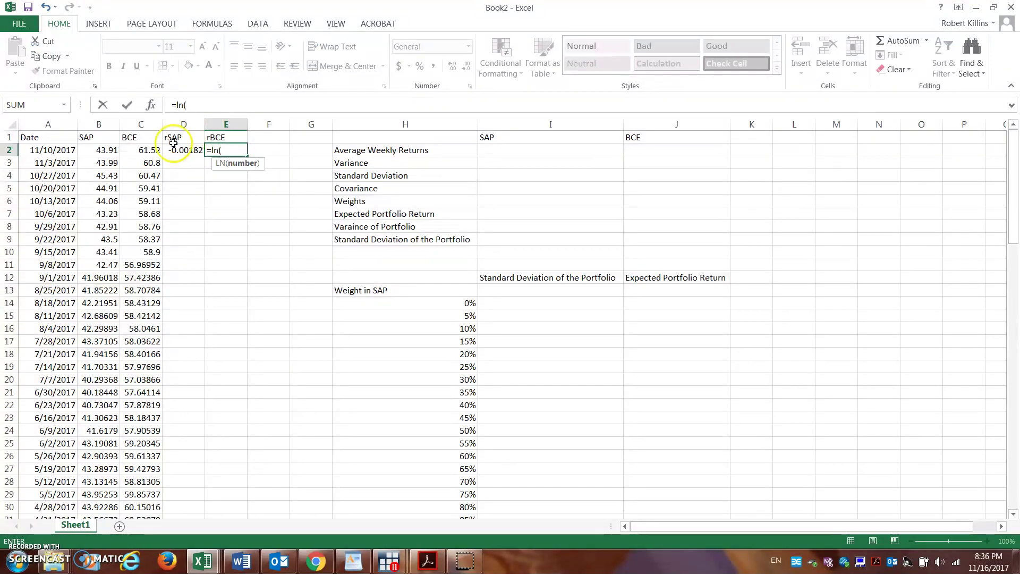
left_click(149, 154)
type("/")
left_click(149, 163)
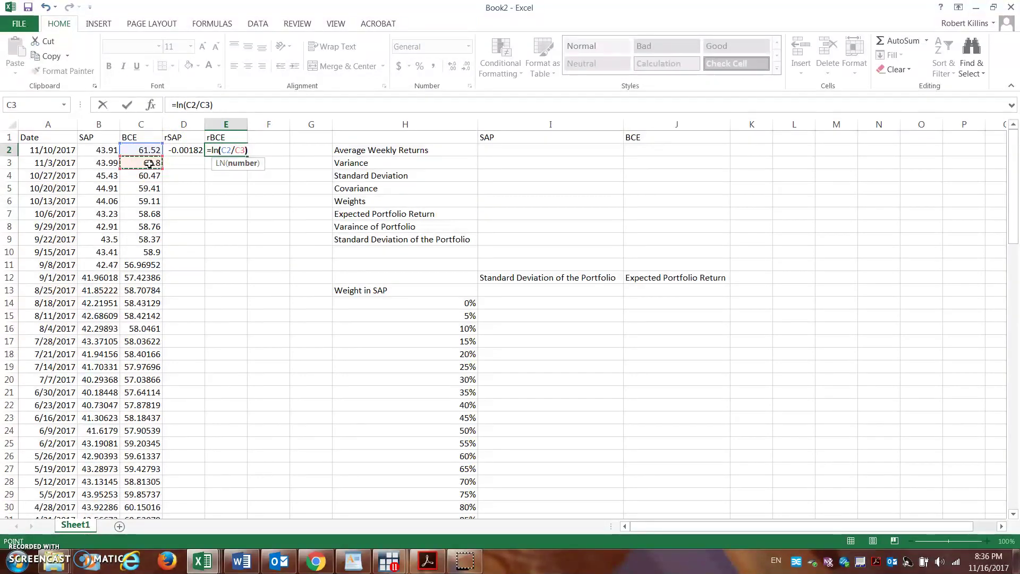
key("Return")
Format the returns in D2 and E2 as percentages with three decimal places.
left_click(197, 150)
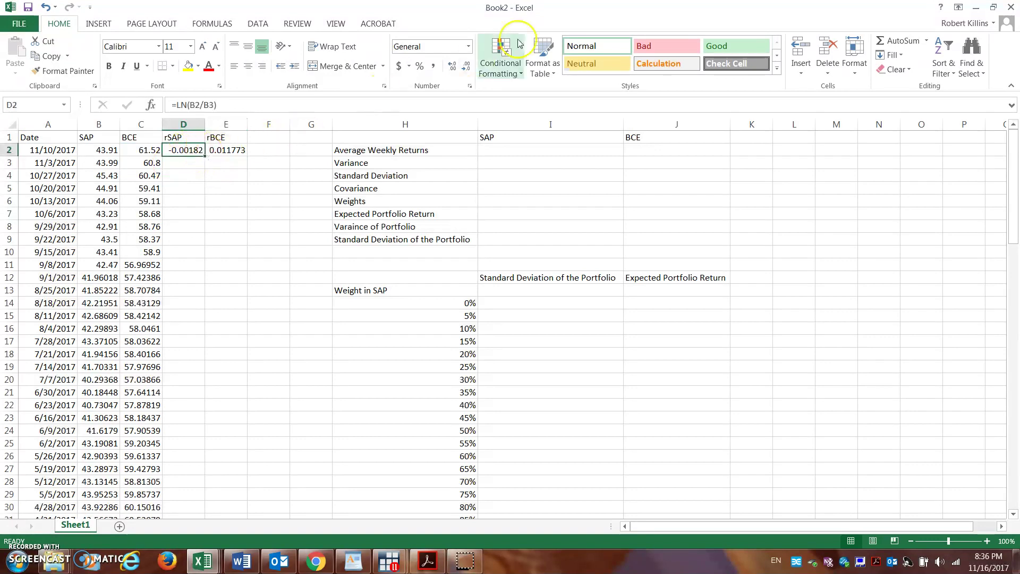
left_click(420, 66)
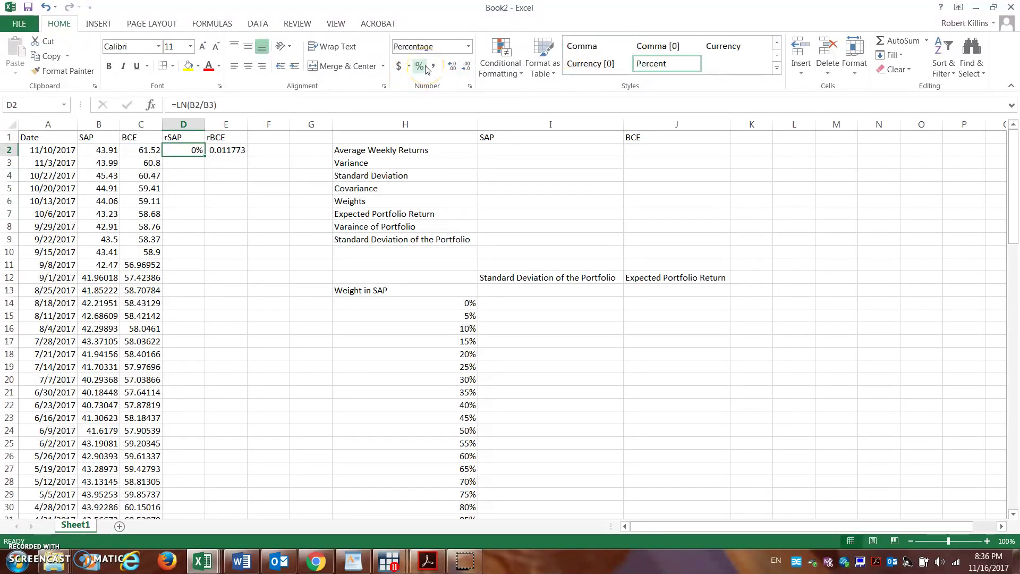
left_click(453, 66)
left_click(453, 65)
left_click(453, 64)
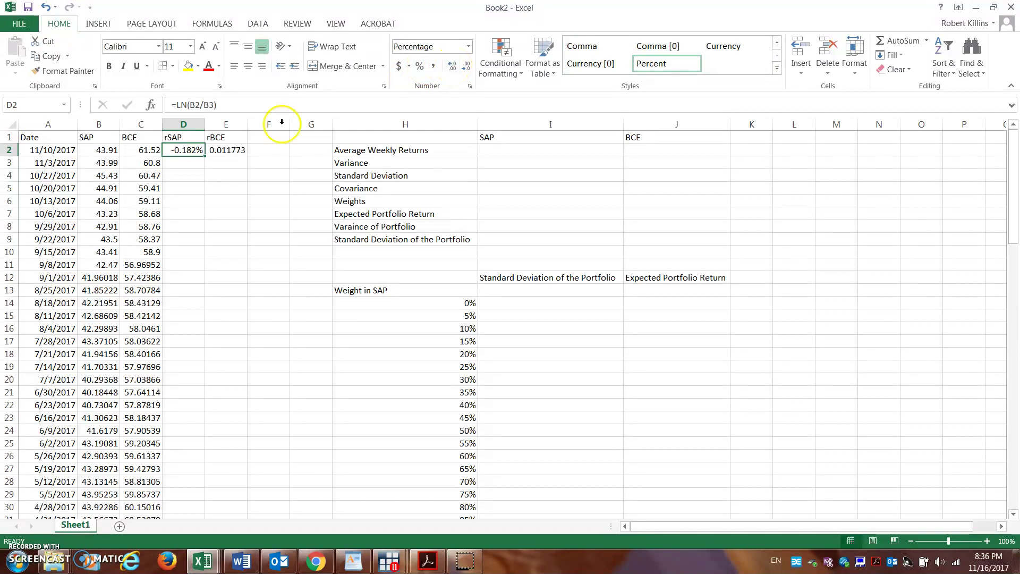
left_click(228, 151)
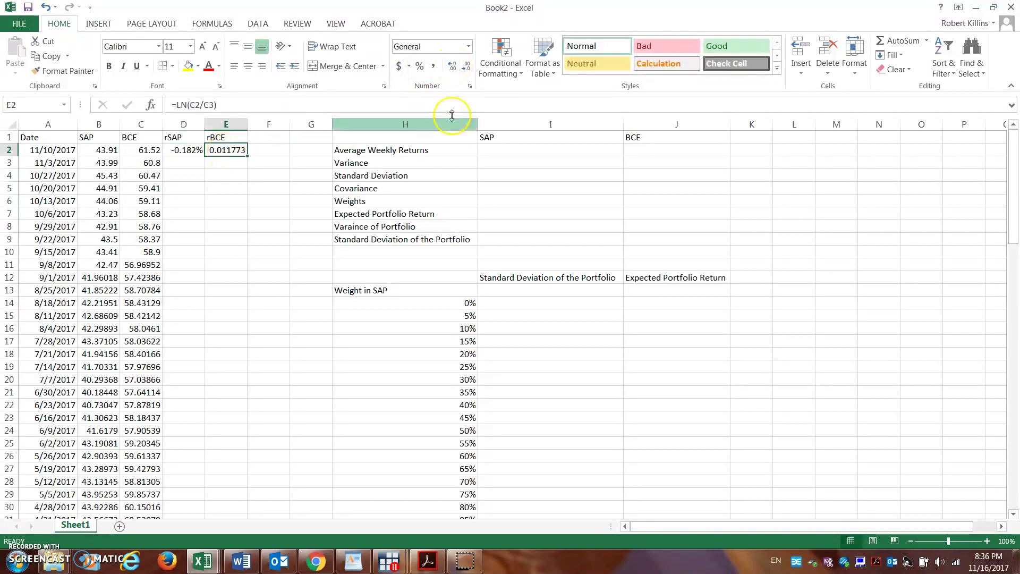
left_click(420, 66)
left_click(453, 66)
left_click(453, 66)
left_click(452, 66)
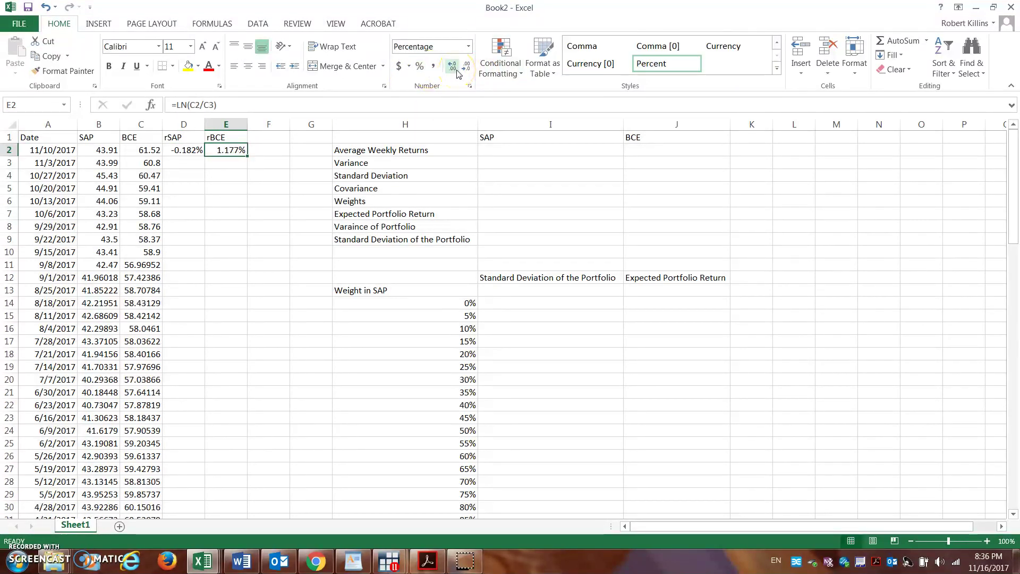
left_click(227, 173)
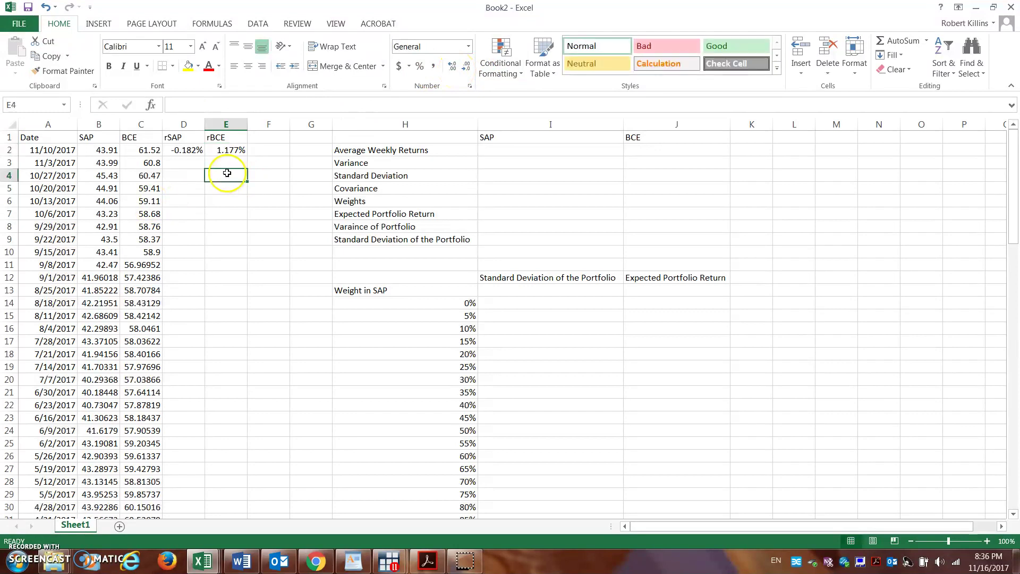
Fill the log return formulas in D2 and E2 down through the last dated row.
left_click(178, 152)
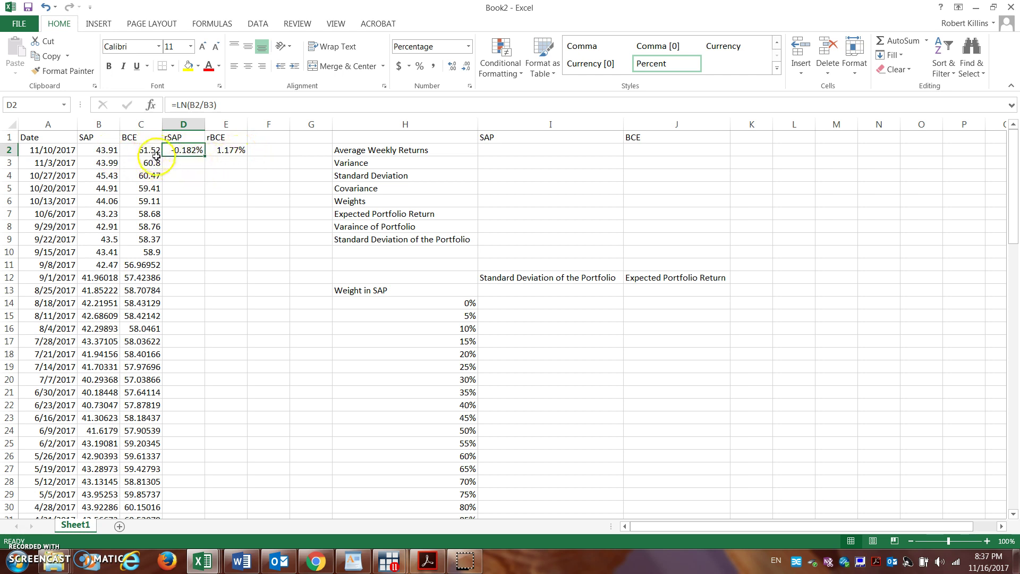
left_click(181, 157)
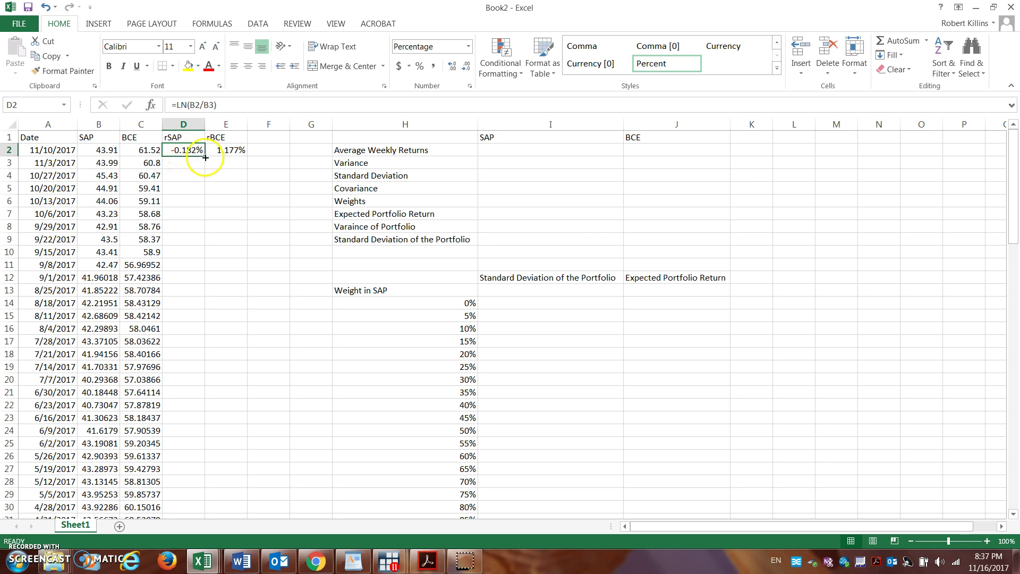
double_click(205, 155)
left_click(235, 150)
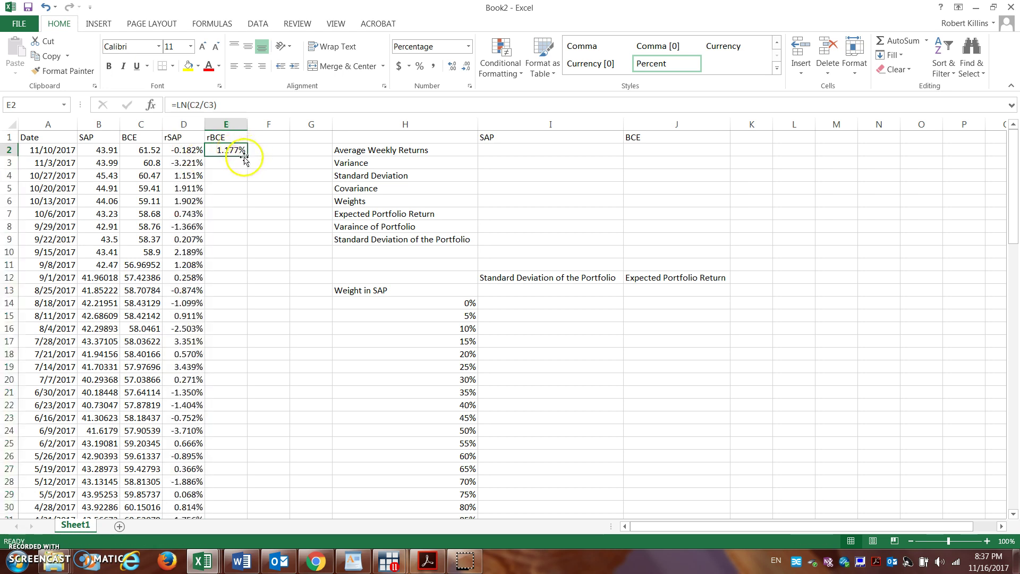
double_click(246, 157)
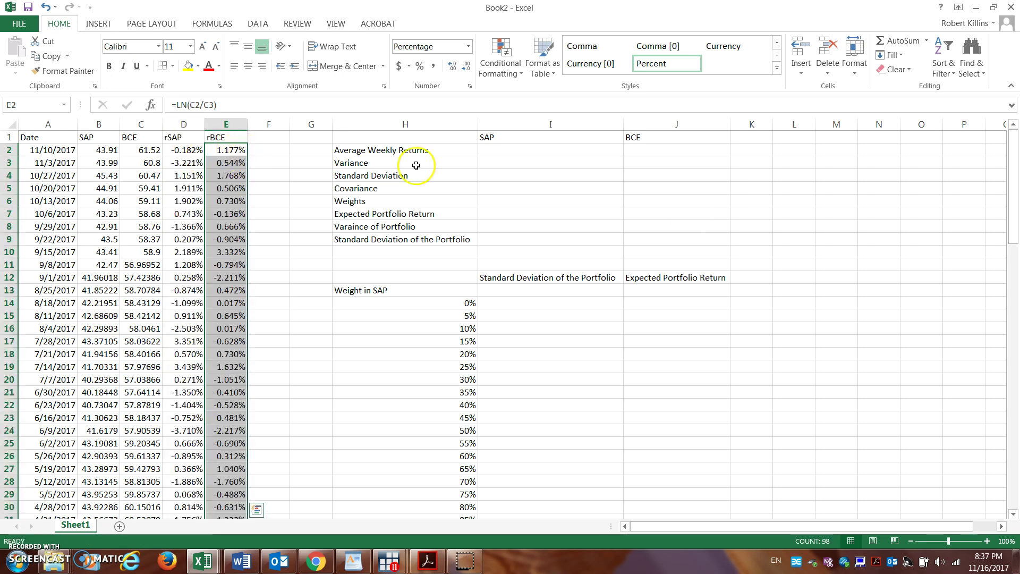
Clear the invalid return formulas in D99 and E99, the row of the earliest date, 1/1/2016.
left_click_drag(1016, 216, 1016, 226)
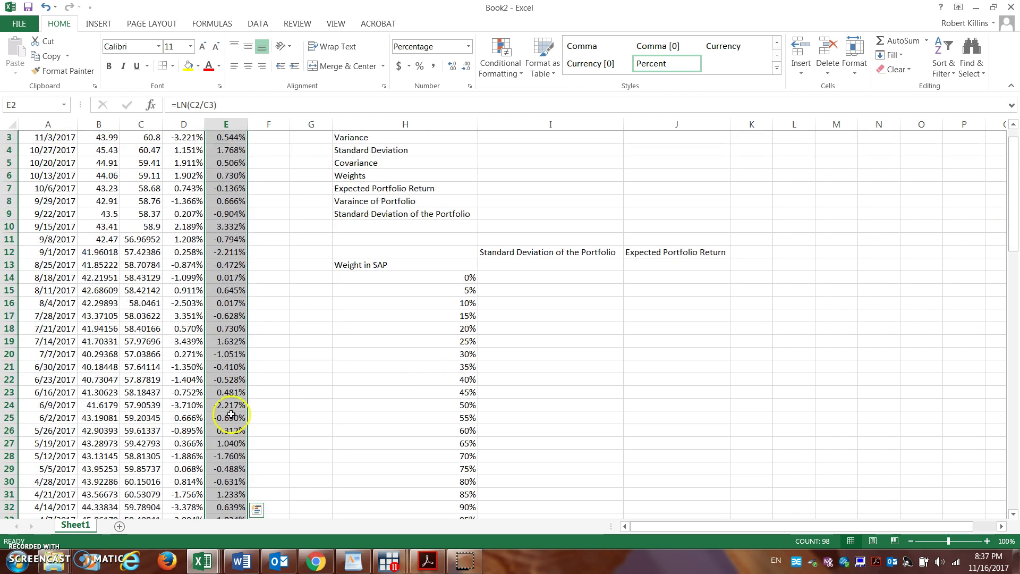
left_click(188, 317)
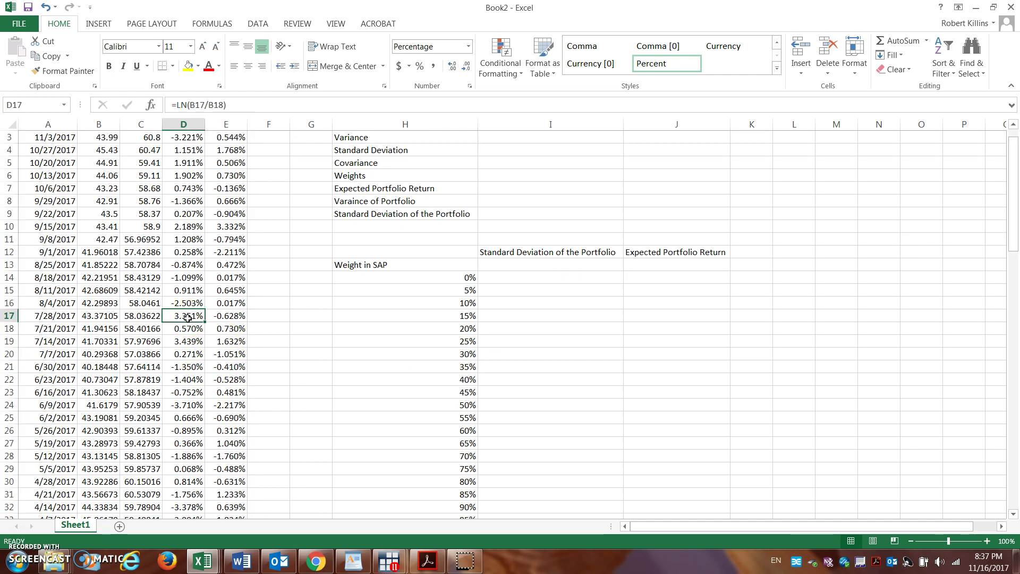
left_click_drag(1016, 261, 1015, 507)
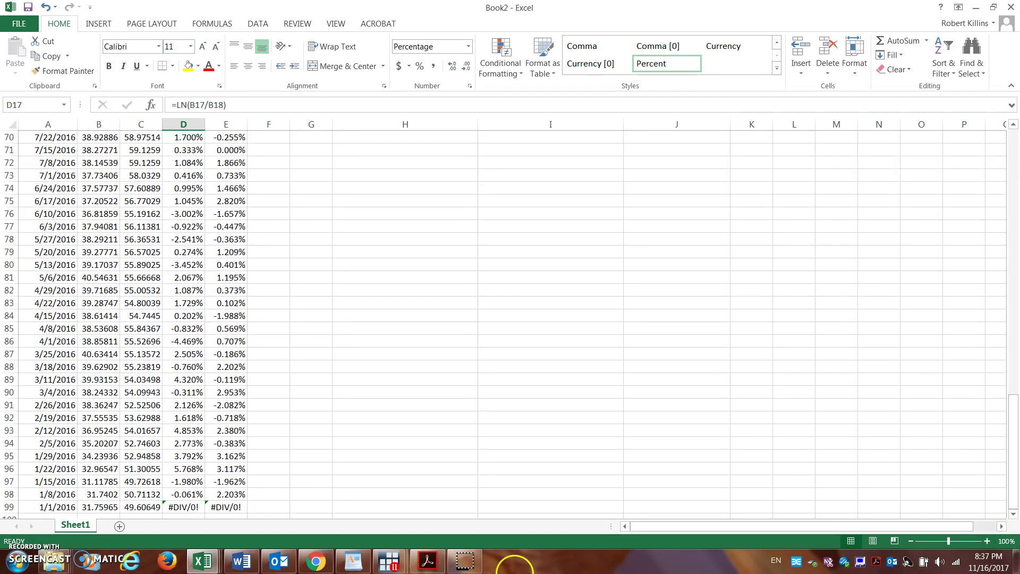
left_click(194, 508)
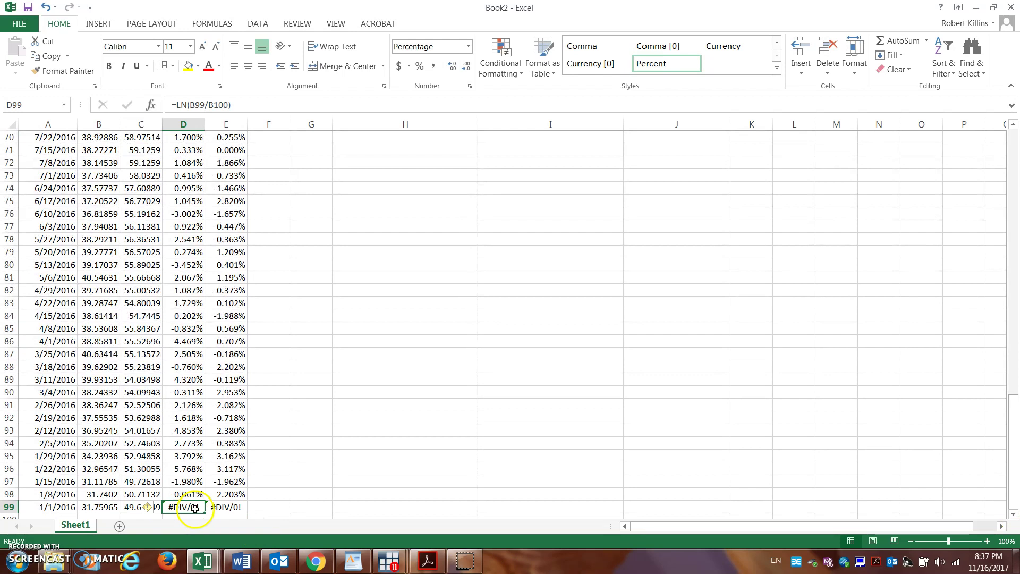
left_click(225, 507)
key("Delete")
left_click(188, 508)
key("Delete")
left_click(186, 515)
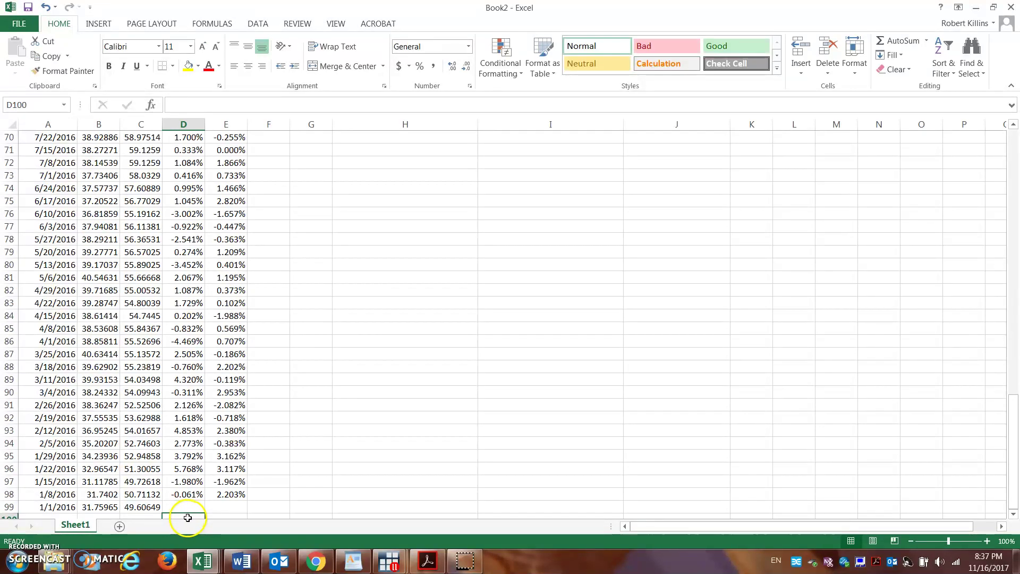
left_click(213, 516)
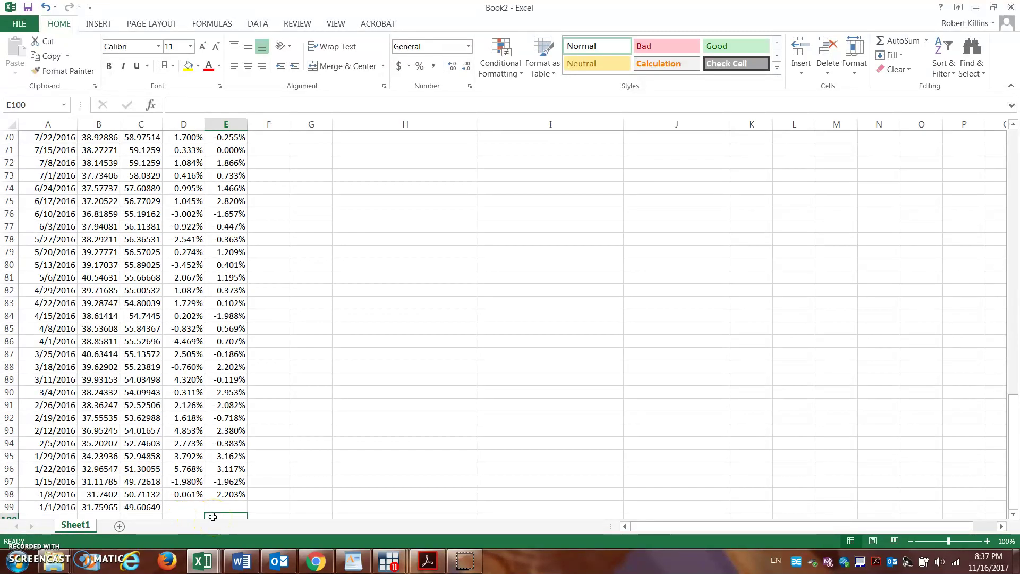
Define the name SAP for the whole rSAP column D and the name BCE for the whole rBCE column E.
left_click_drag(1010, 403, 1012, 202)
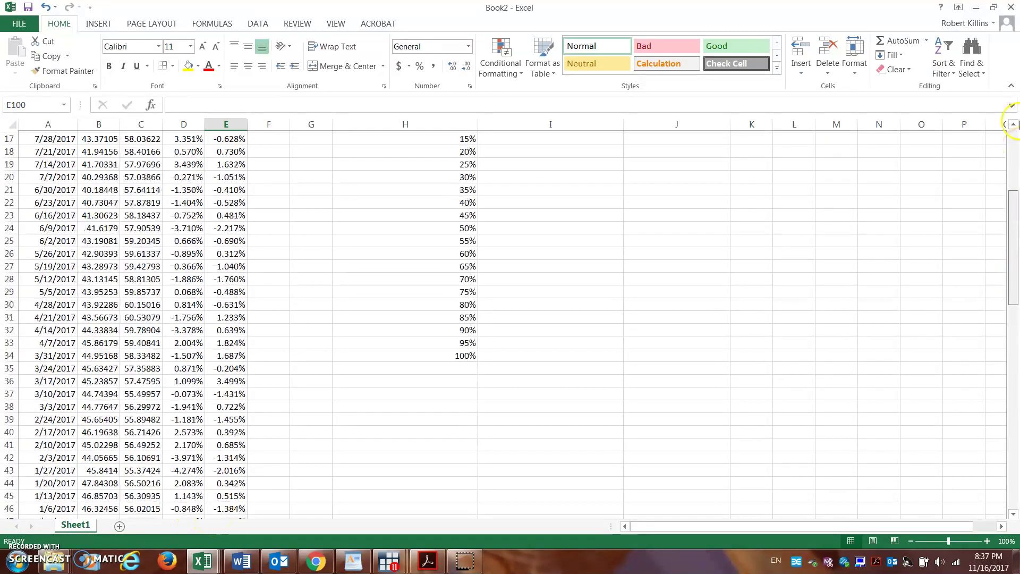
left_click_drag(1013, 124, 1013, 114)
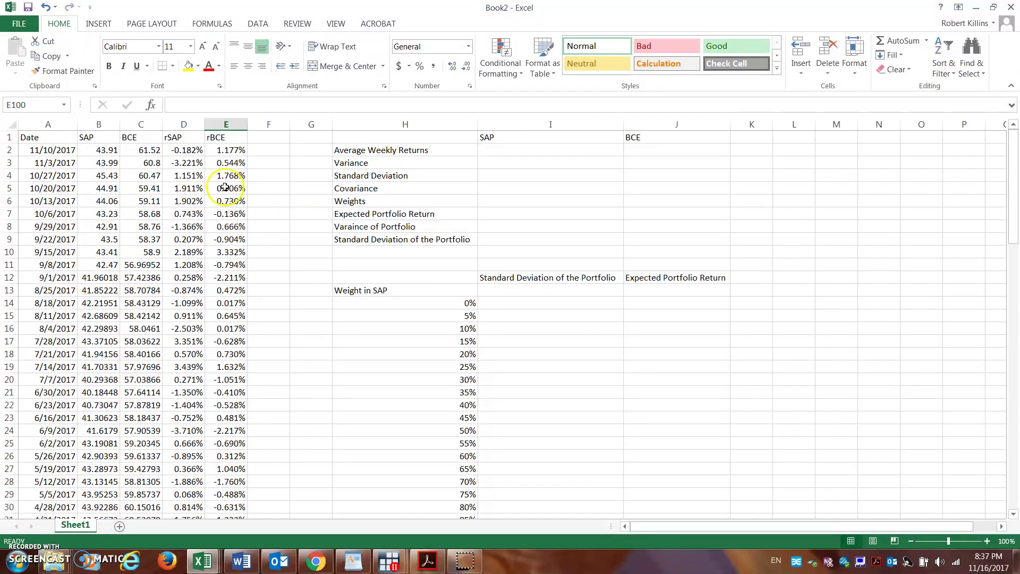
left_click(193, 124)
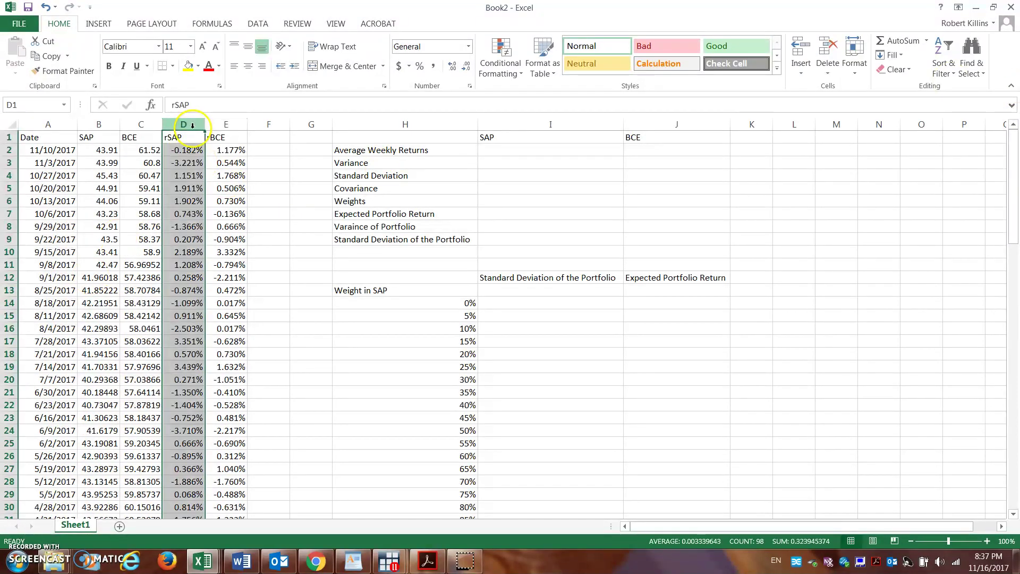
left_click(48, 103)
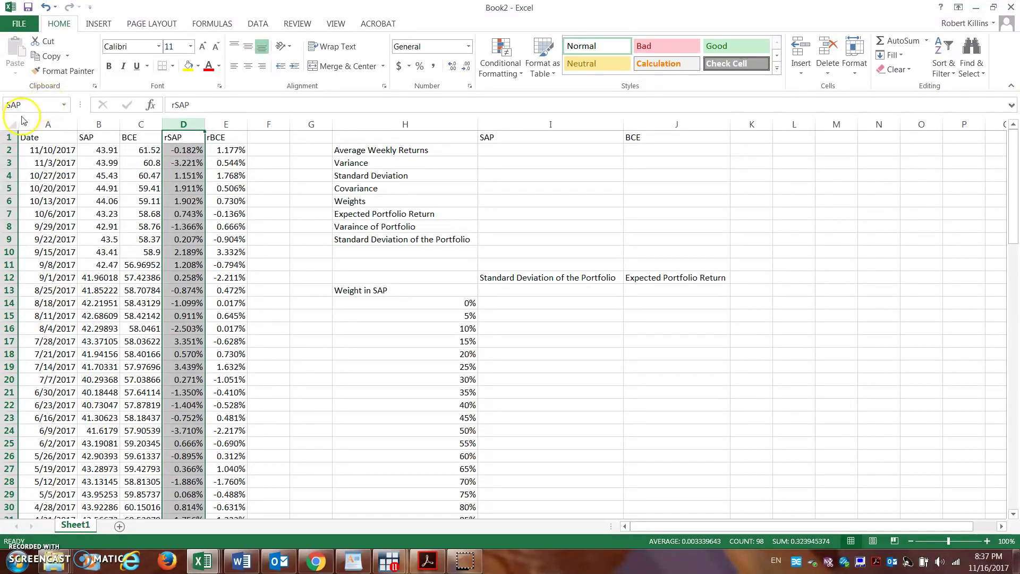
left_click(226, 124)
left_click(30, 105)
type("BCE")
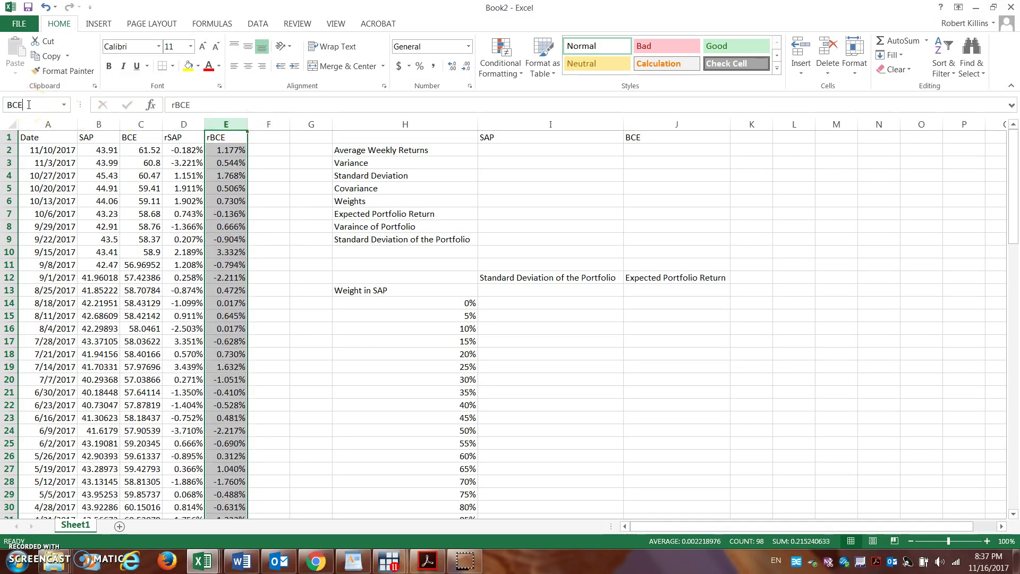
left_click(310, 149)
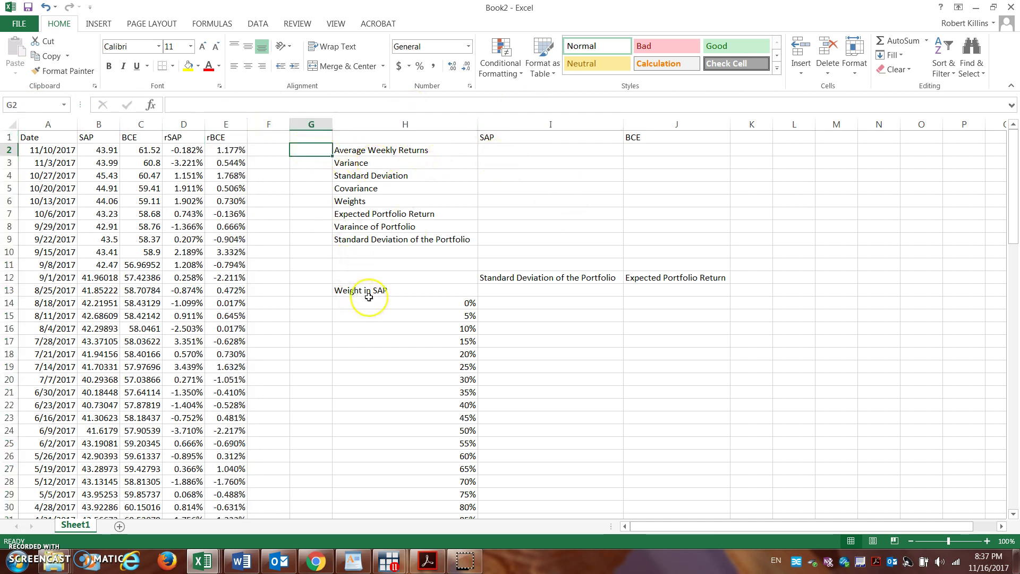
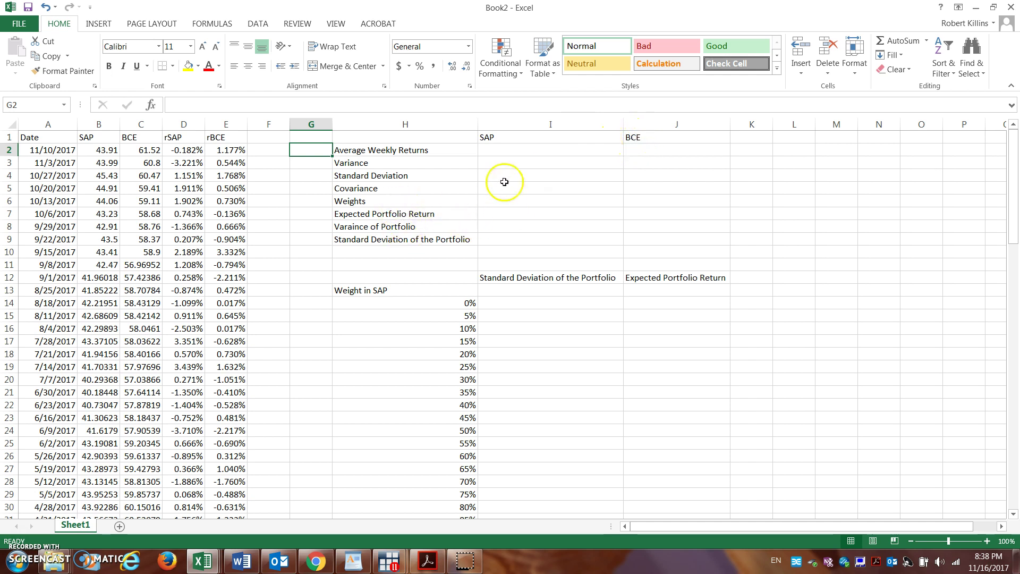
Calculate SAP's average weekly return in I2 with AVERAGE over the named range SAP.
left_click(503, 153)
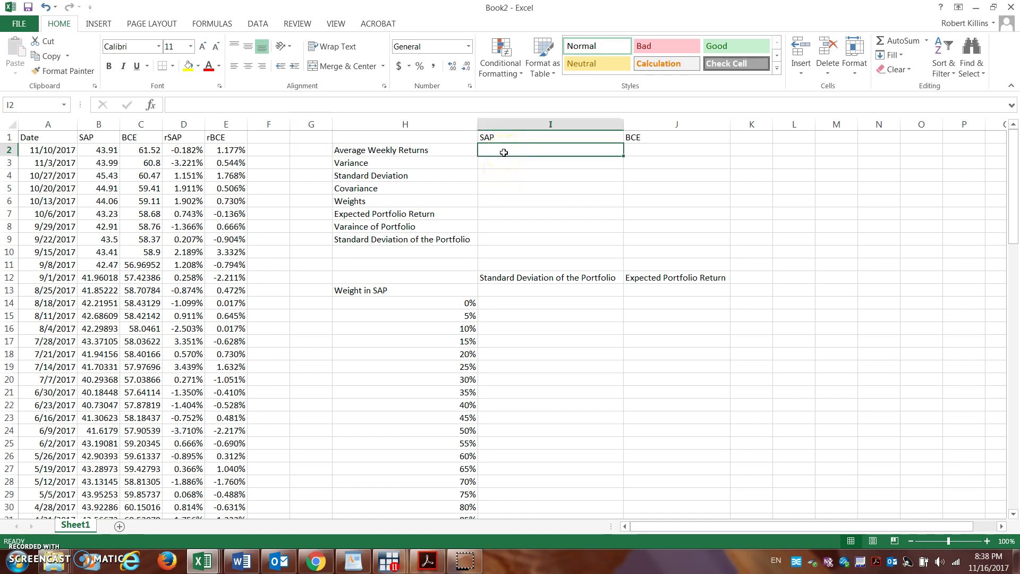
type("=average(")
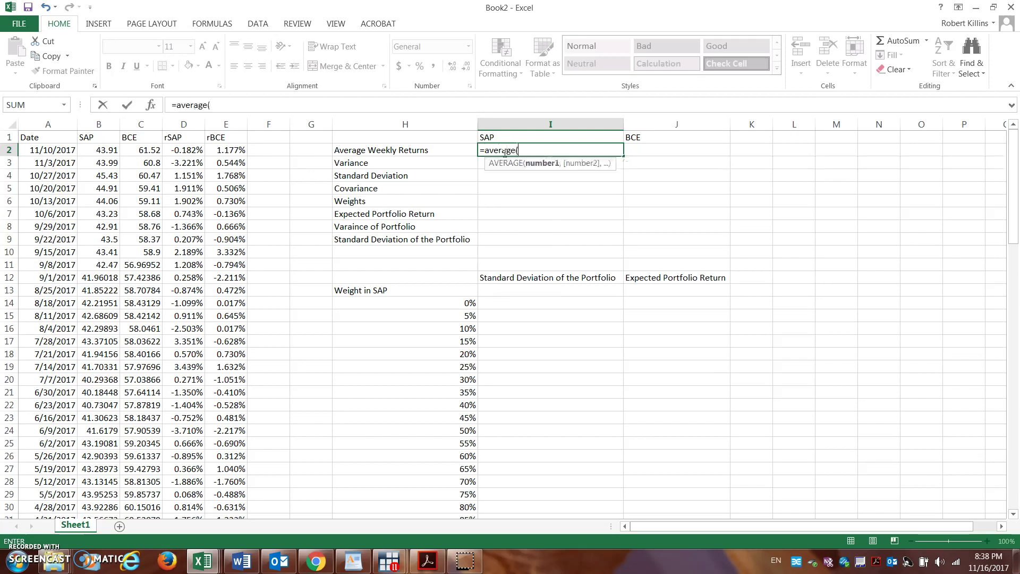
type("SAP")
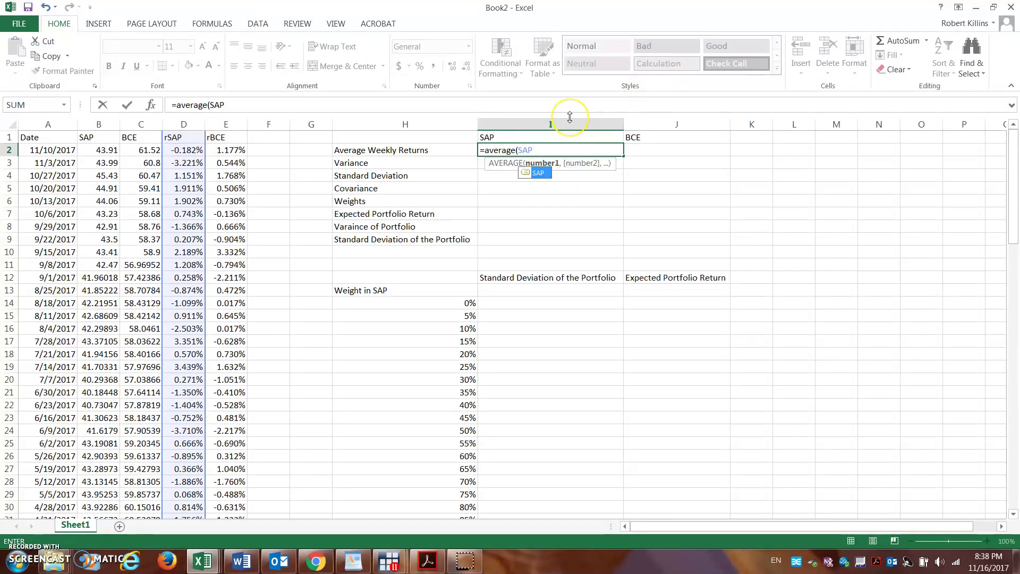
key("Return")
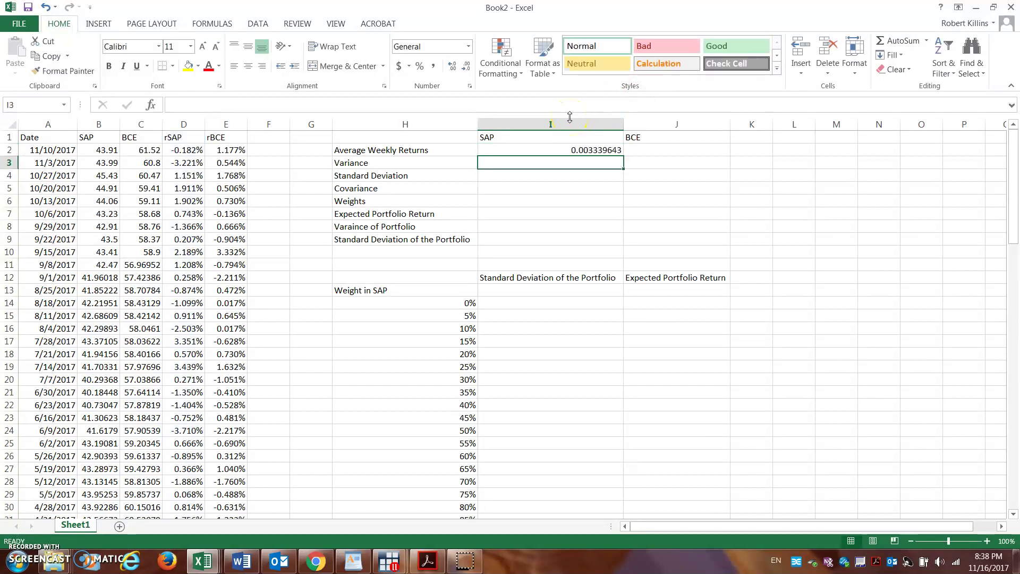
Calculate BCE's average weekly return in J2 with the formula =average(BCE).
left_click(665, 152)
type("=aver")
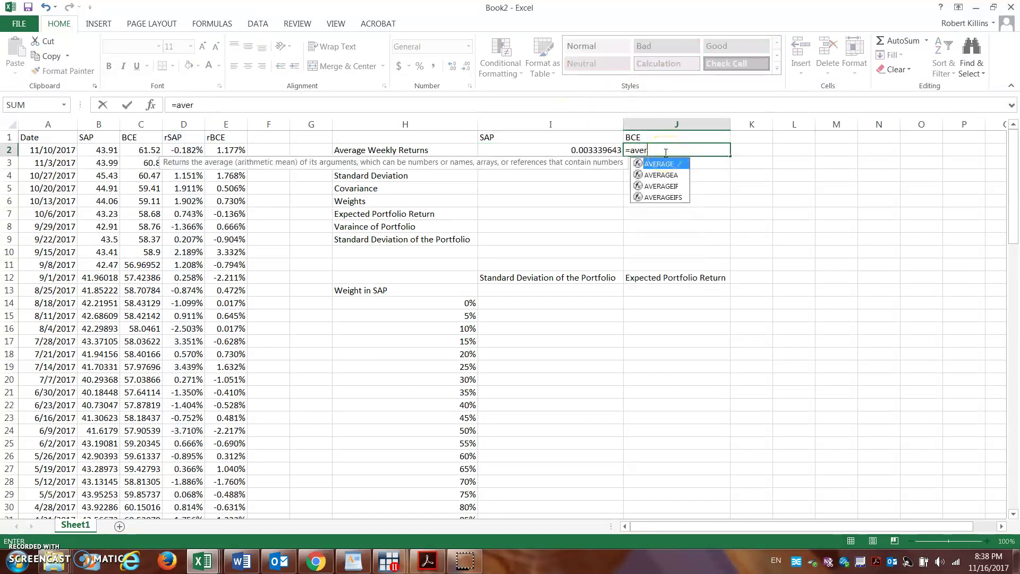
type("age(BCE)")
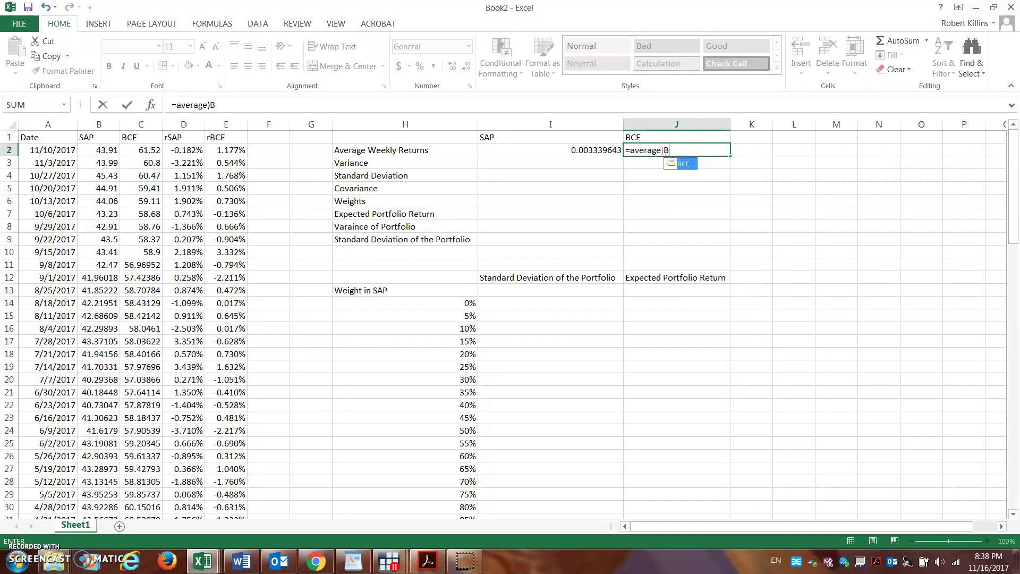
key("Return")
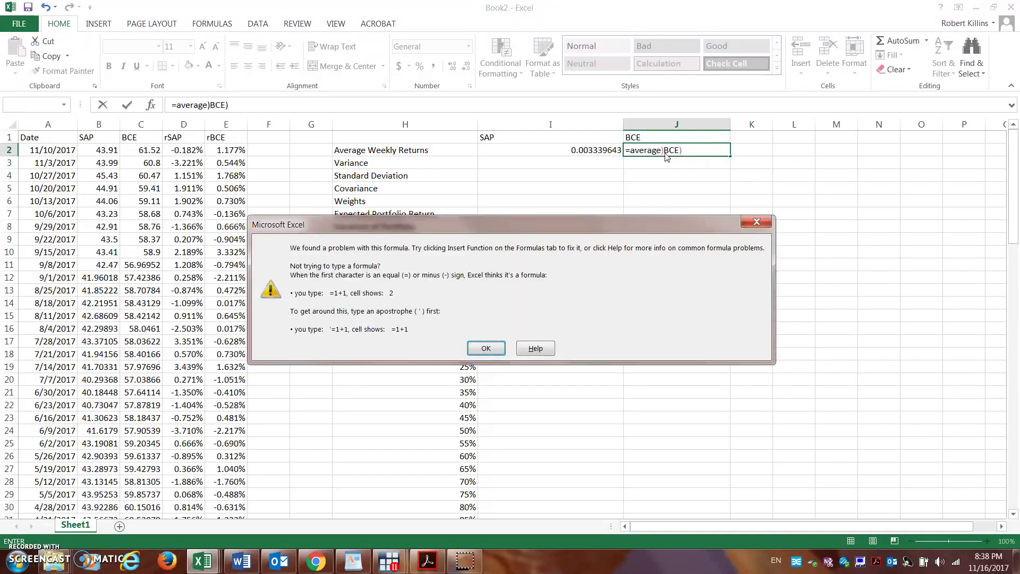
left_click(486, 348)
left_click(699, 157)
key("Delete")
key("Delete")
key("Delete")
key("Delete")
key("Delete")
key("BackSpace")
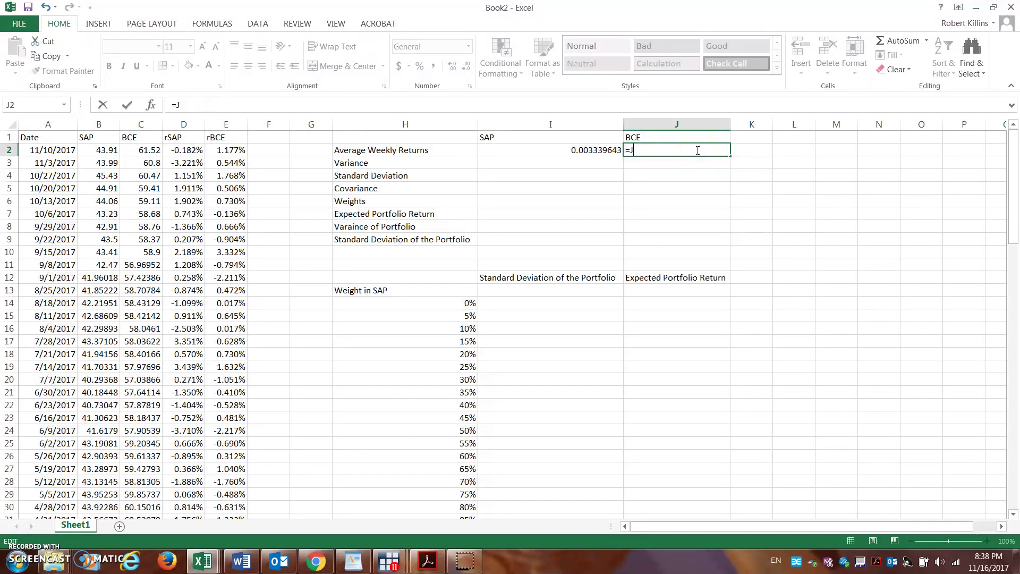
type("average(BC")
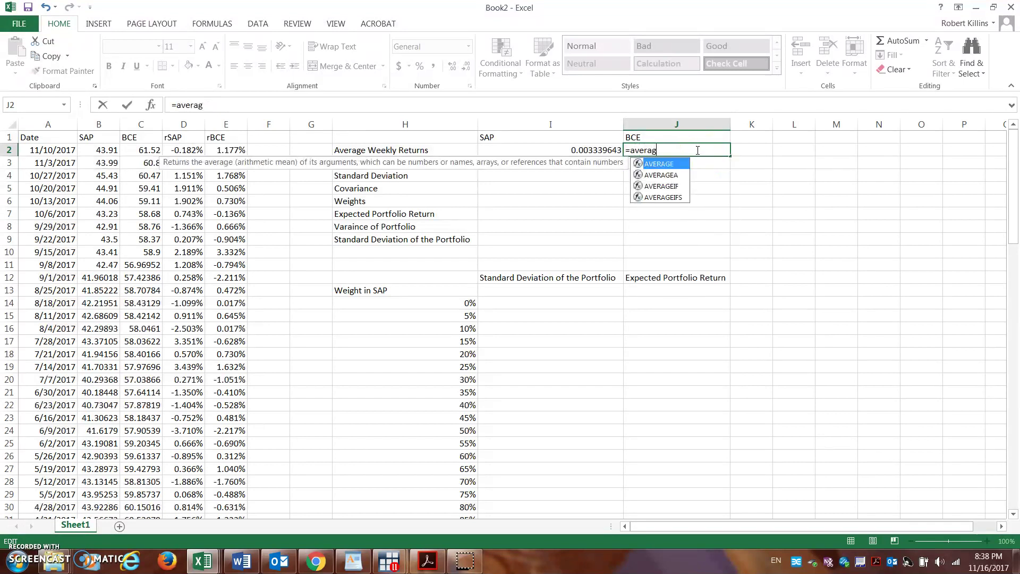
key("Tab")
type(")")
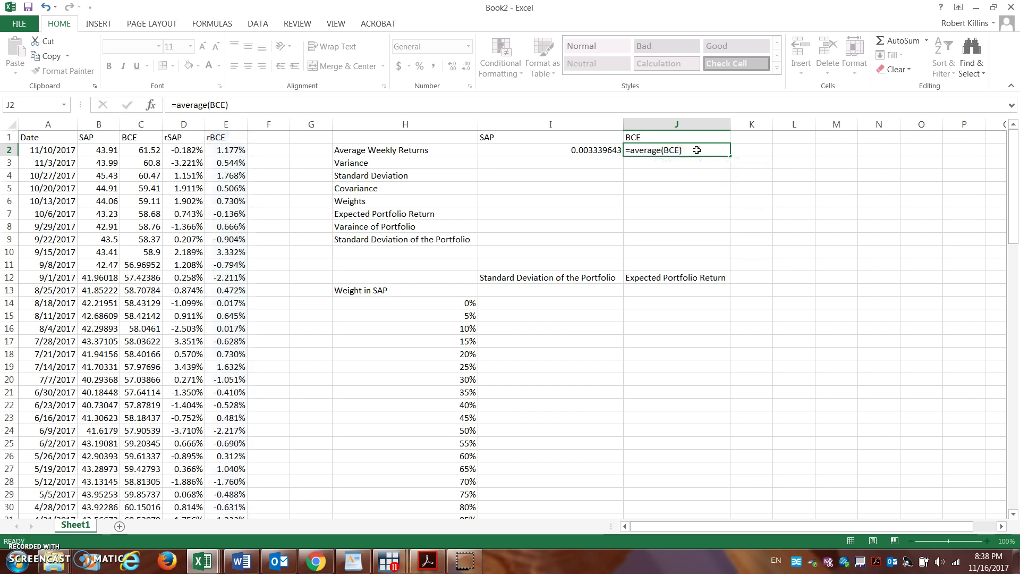
key("Up")
Format the average weekly returns in I2 and J2 as percentages with three decimal places.
left_click_drag(595, 151, 651, 150)
left_click(419, 66)
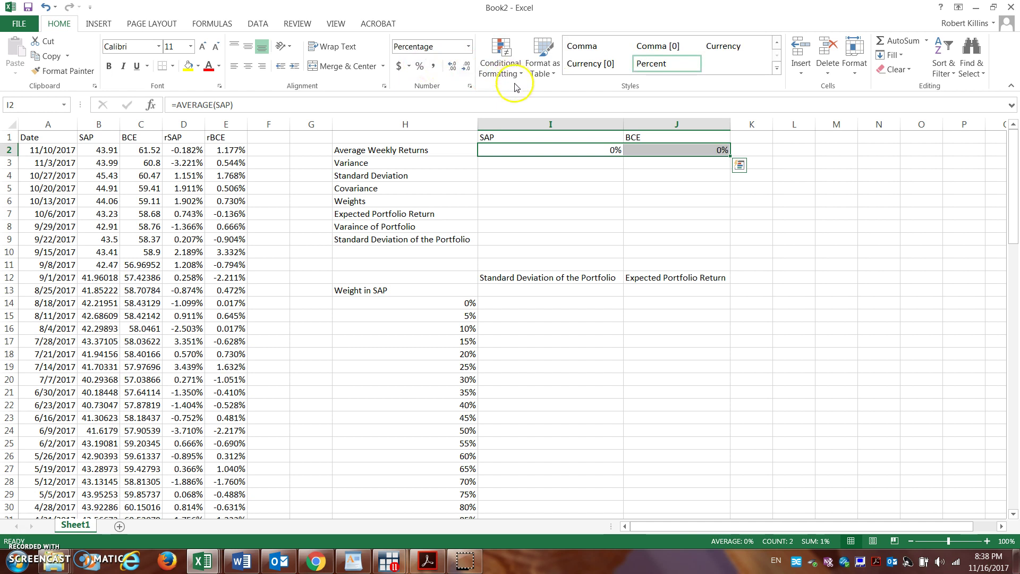
left_click(451, 66)
left_click(451, 66)
left_click(451, 67)
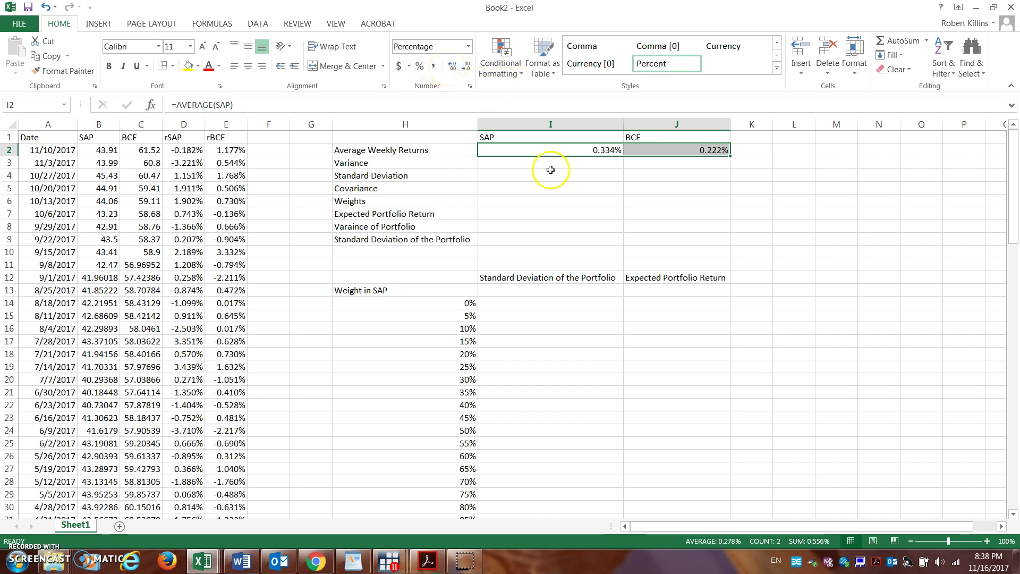
Calculate the population variance of SAP's returns in I3 with the formula =var.p(SAP).
left_click(580, 173)
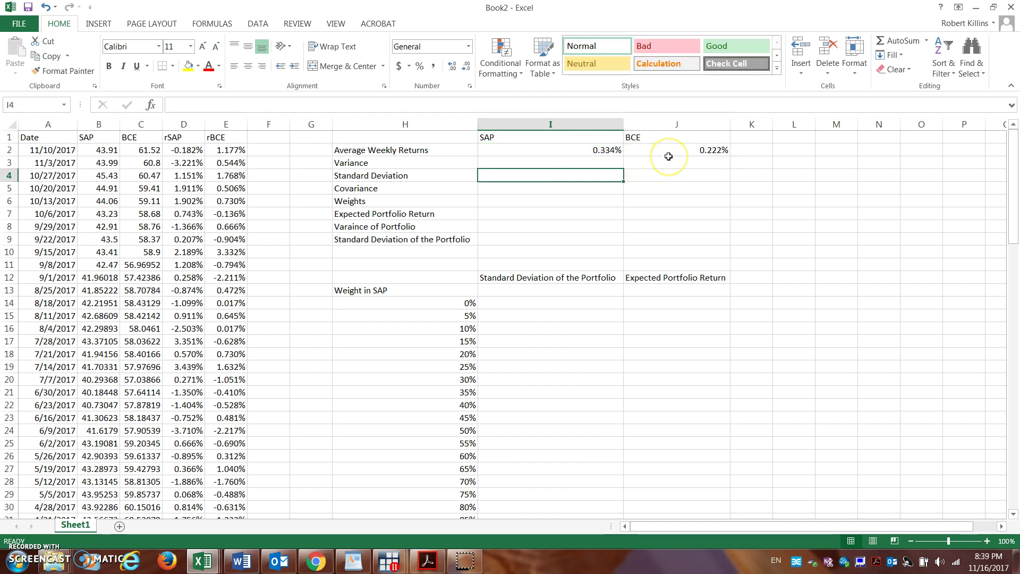
left_click(607, 161)
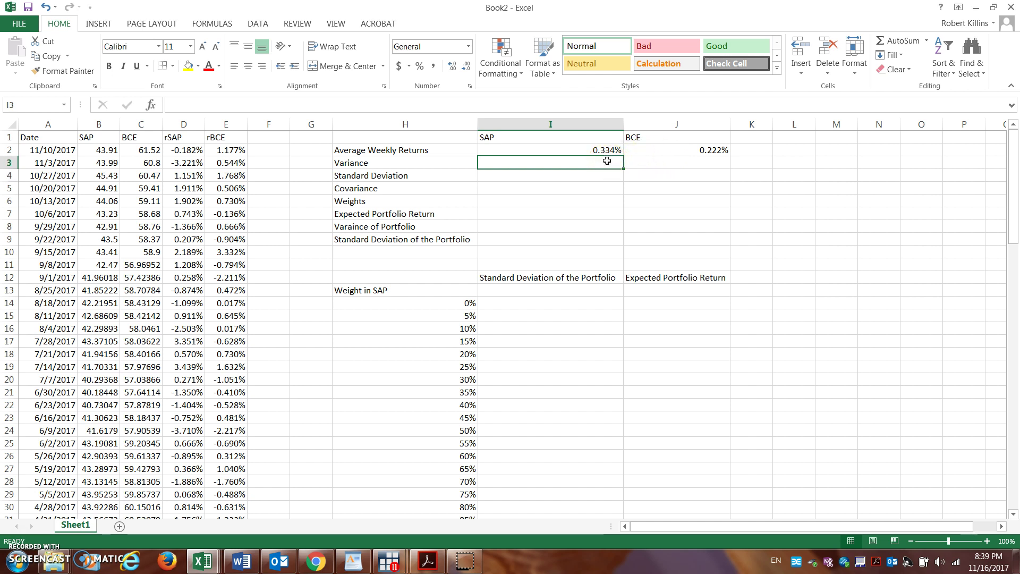
type("=var")
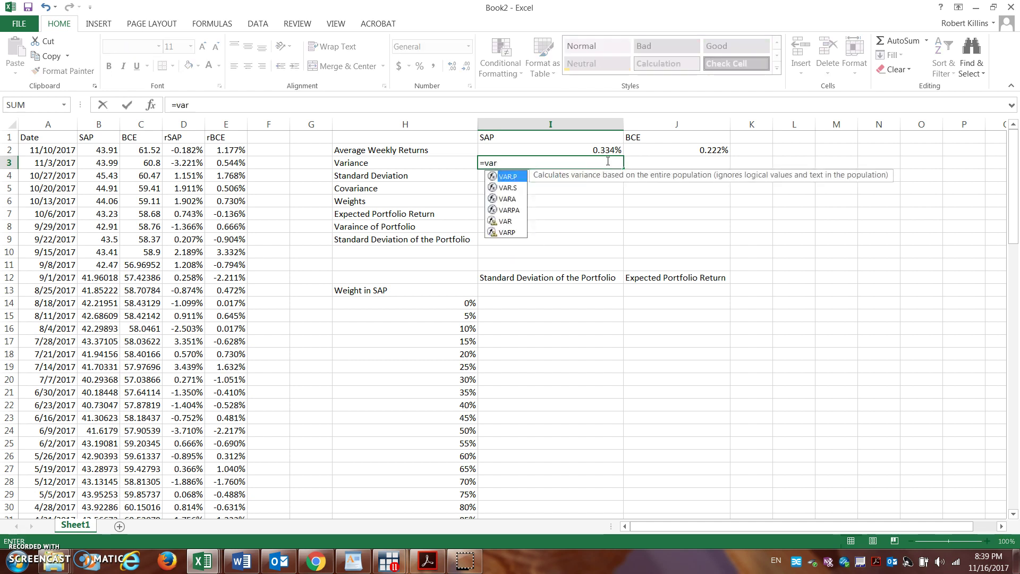
type(".p(S")
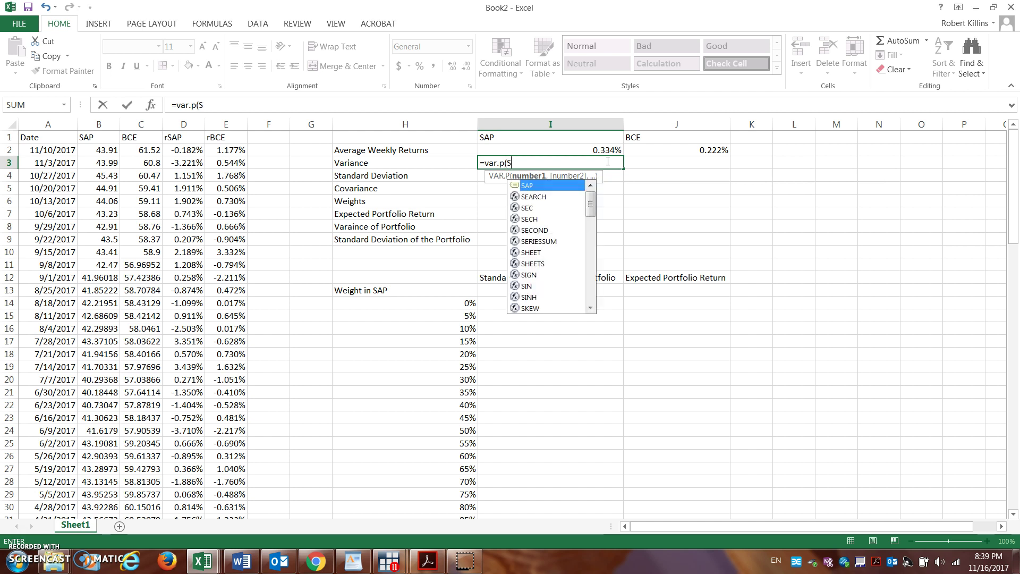
type("AP)")
key("Return")
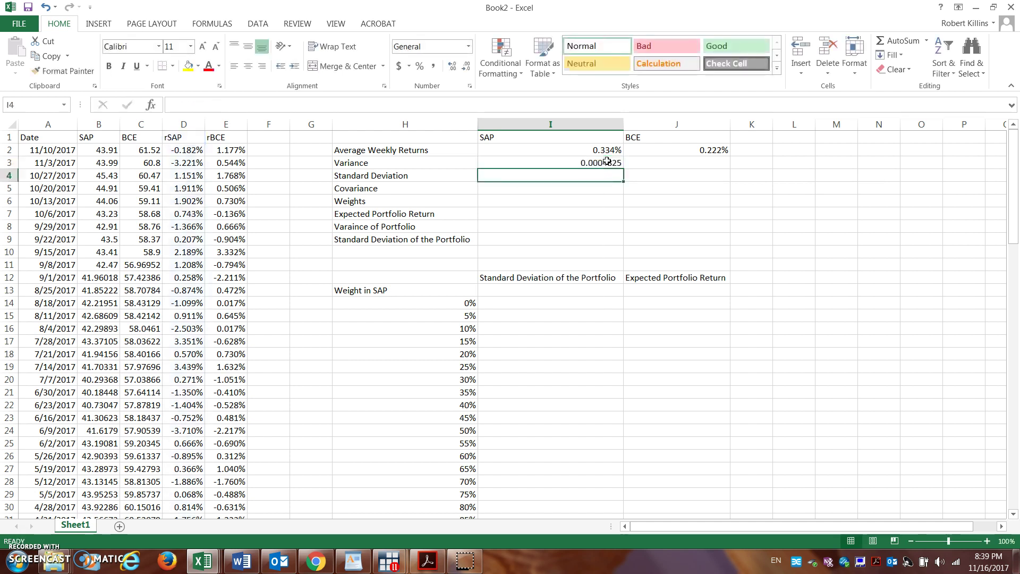
Calculate the population variance of BCE's returns in J3 with the VAR.P function.
left_click(673, 160)
type("=va")
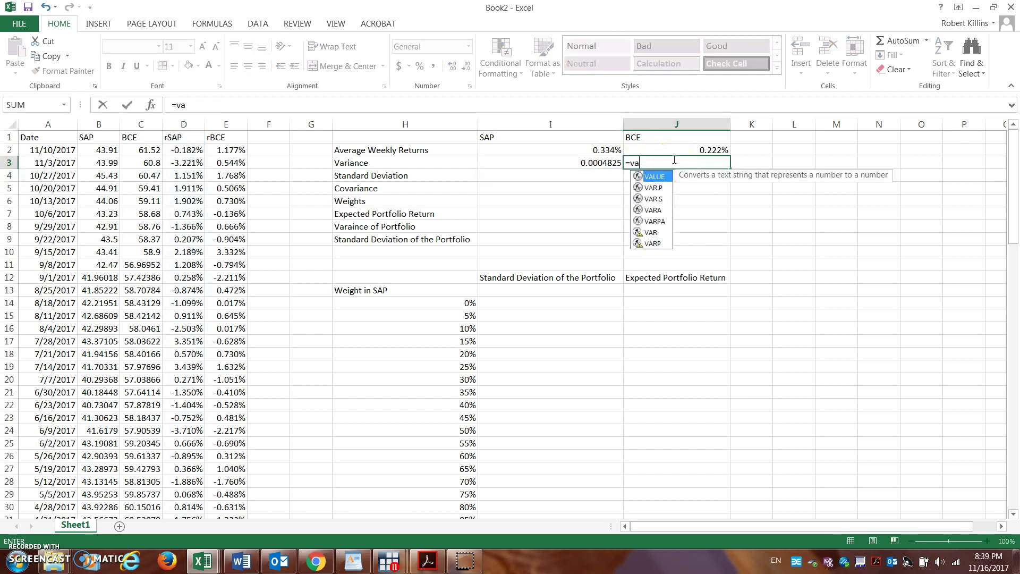
type("r.p(")
type("e2:e53)")
key("Return")
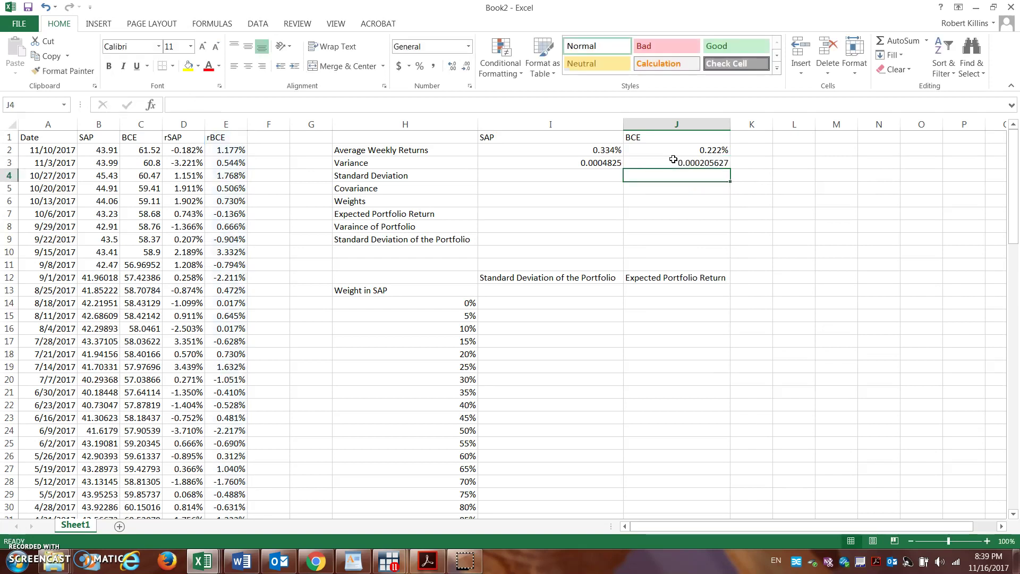
Calculate SAP's standard deviation in I4 as the square root of its variance in I3, using SQRT.
left_click(600, 175)
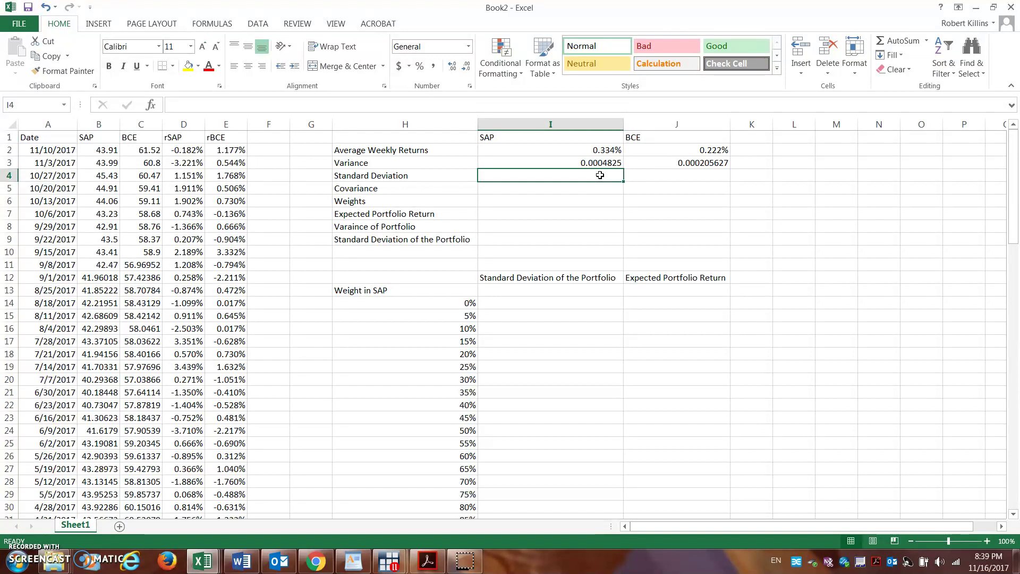
type("=")
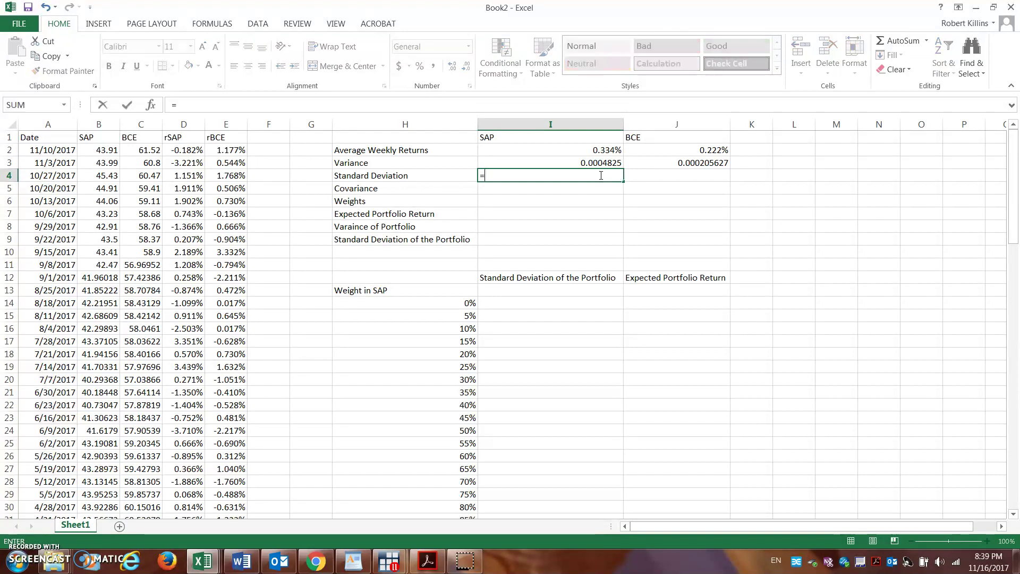
type("sqr")
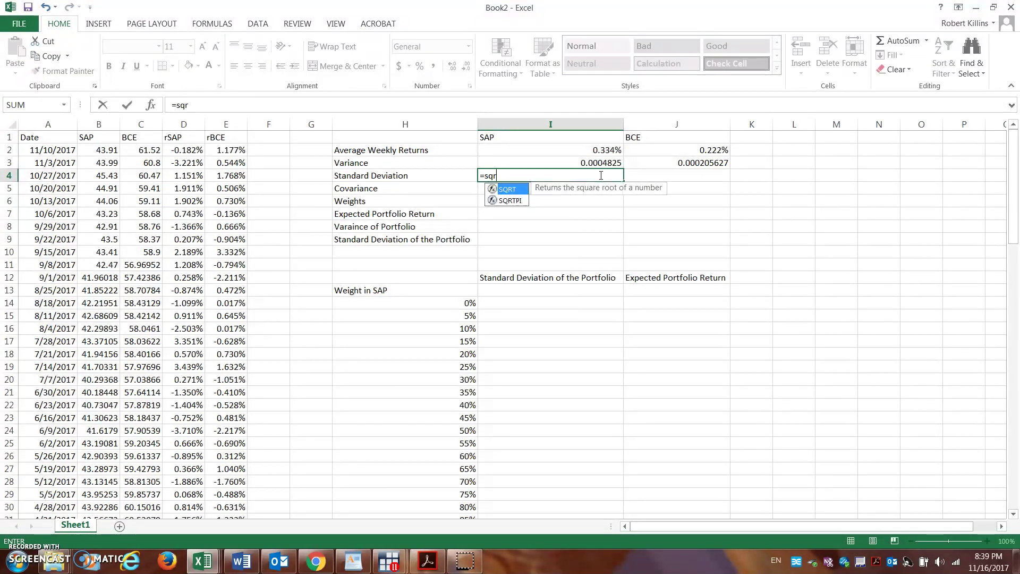
type("t(")
left_click(593, 163)
type(")")
key("Return")
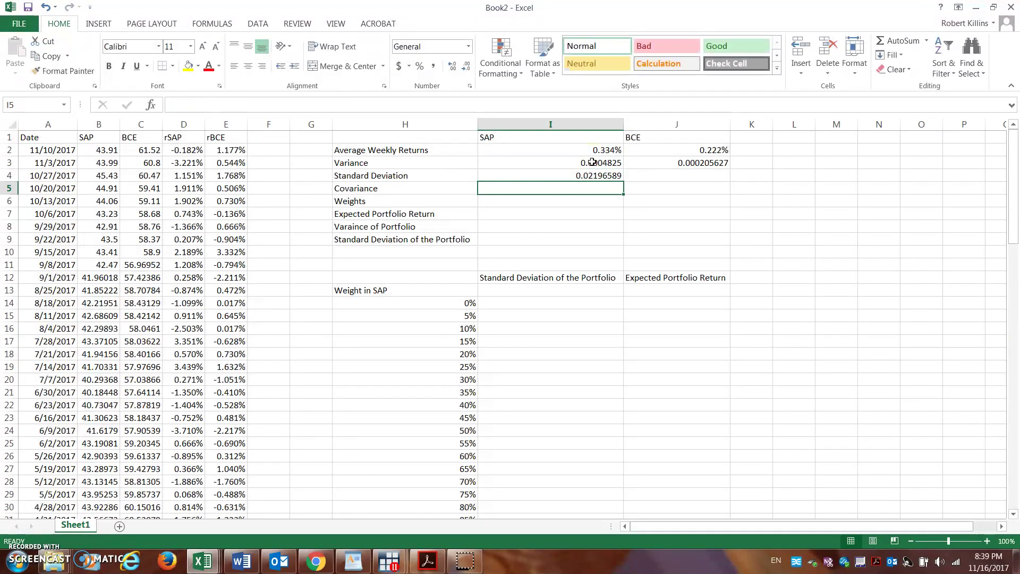
Calculate BCE's standard deviation in J4 as the square root of its variance in J3, using SQRT.
left_click(691, 177)
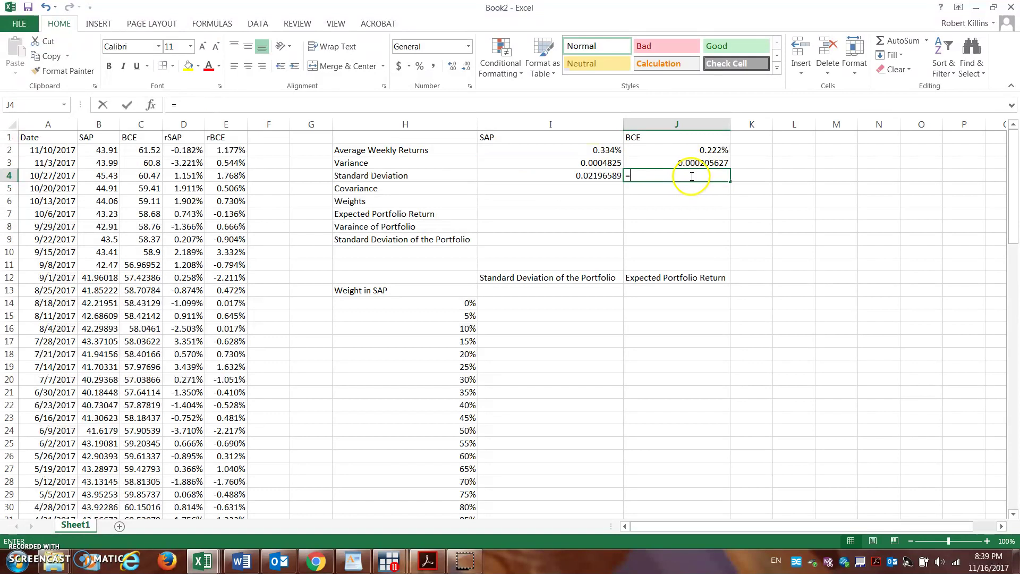
type("=sqrt(")
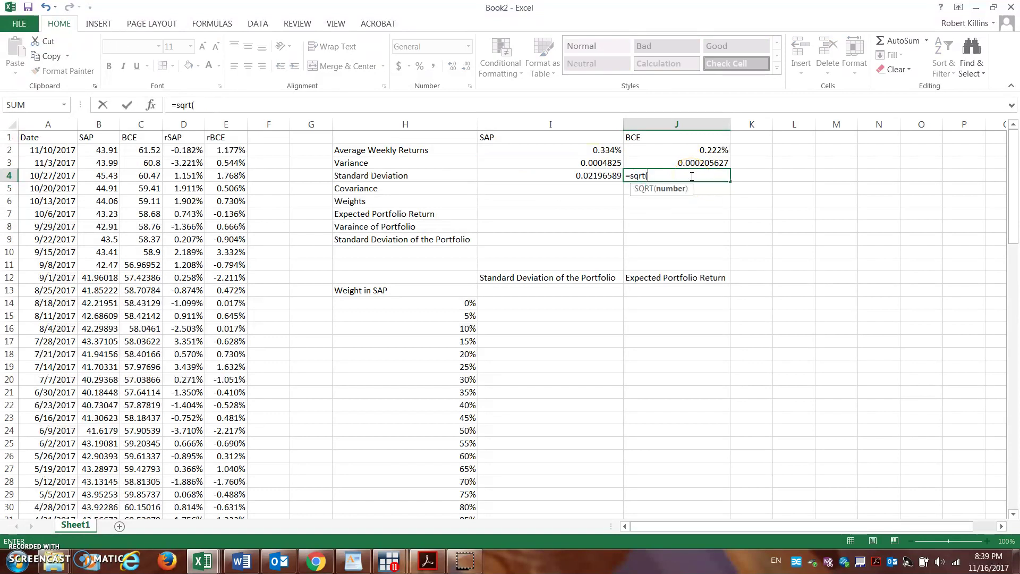
left_click(693, 161)
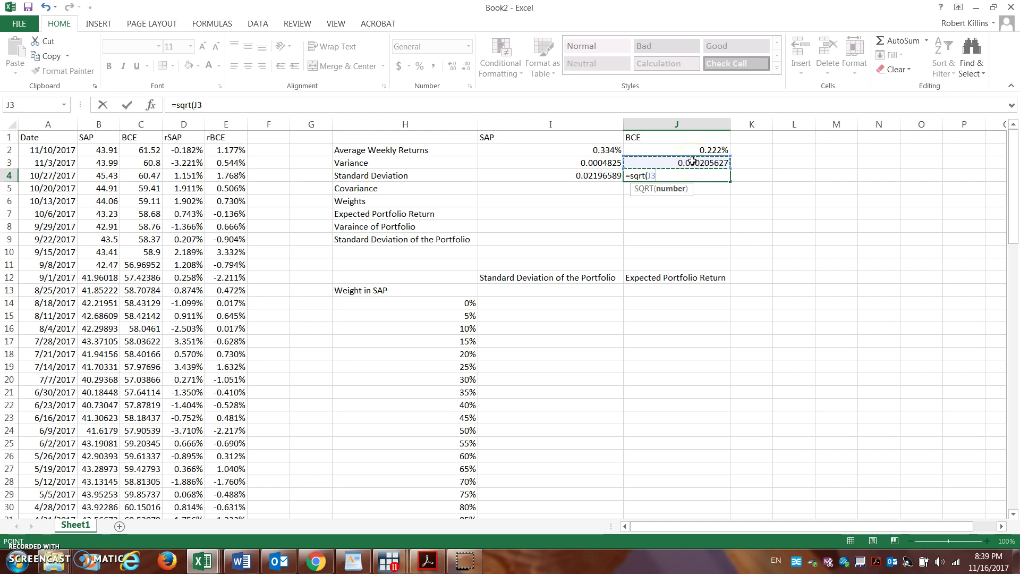
key("Return")
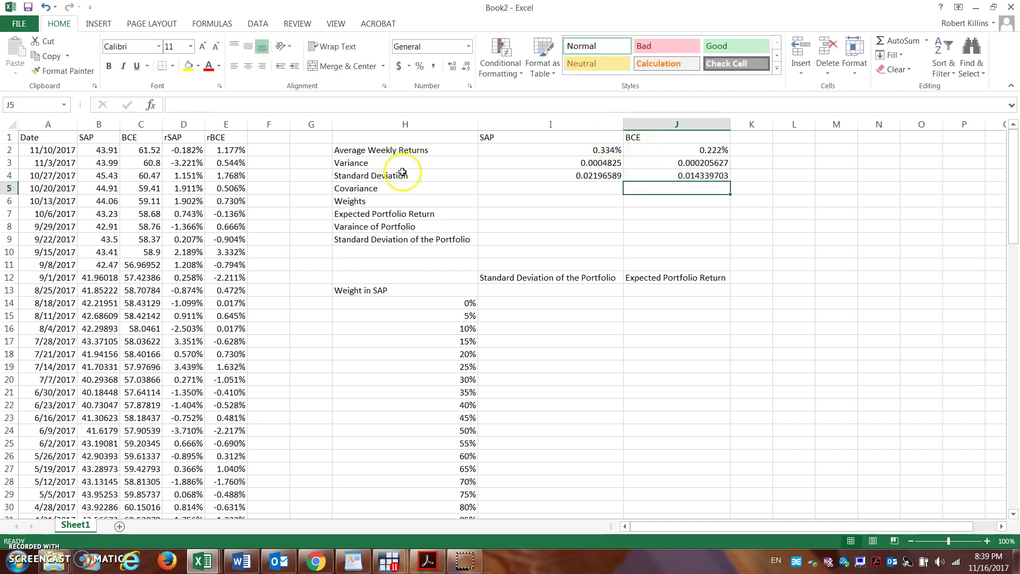
Format the standard deviations in I4 and J4 as percentages with three decimal places.
left_click_drag(570, 177, 645, 175)
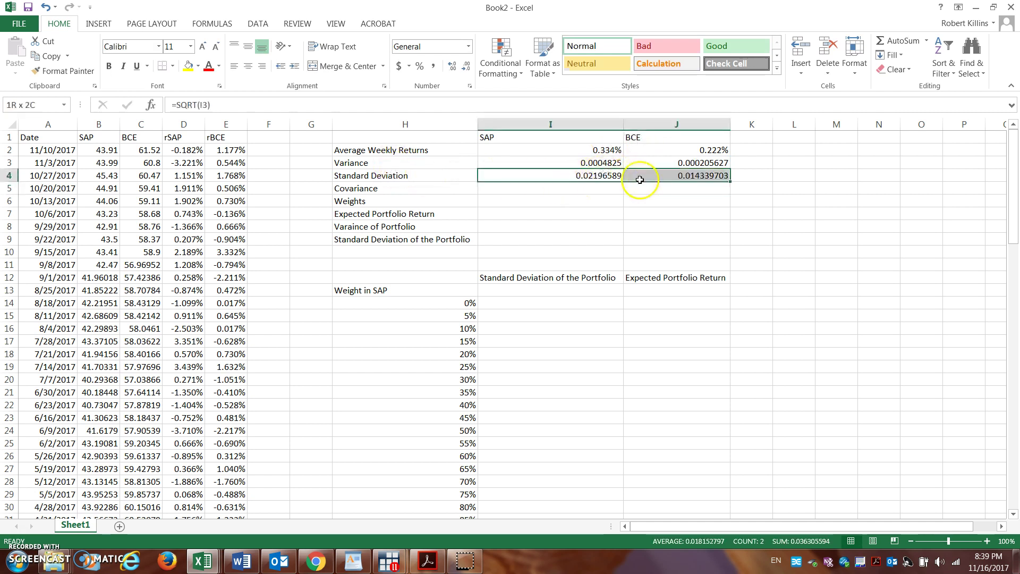
left_click(419, 66)
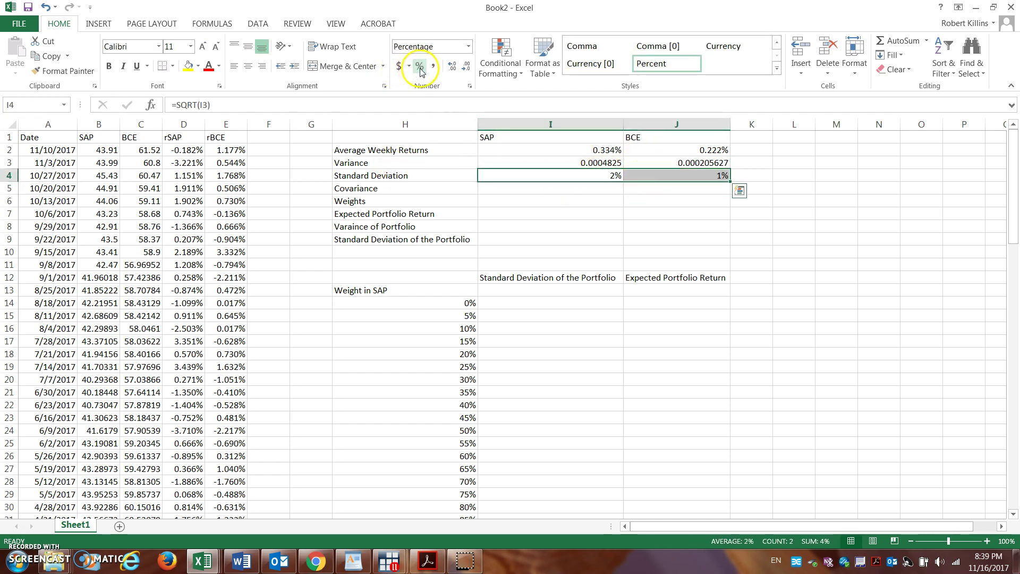
left_click(452, 68)
left_click(451, 67)
left_click(452, 68)
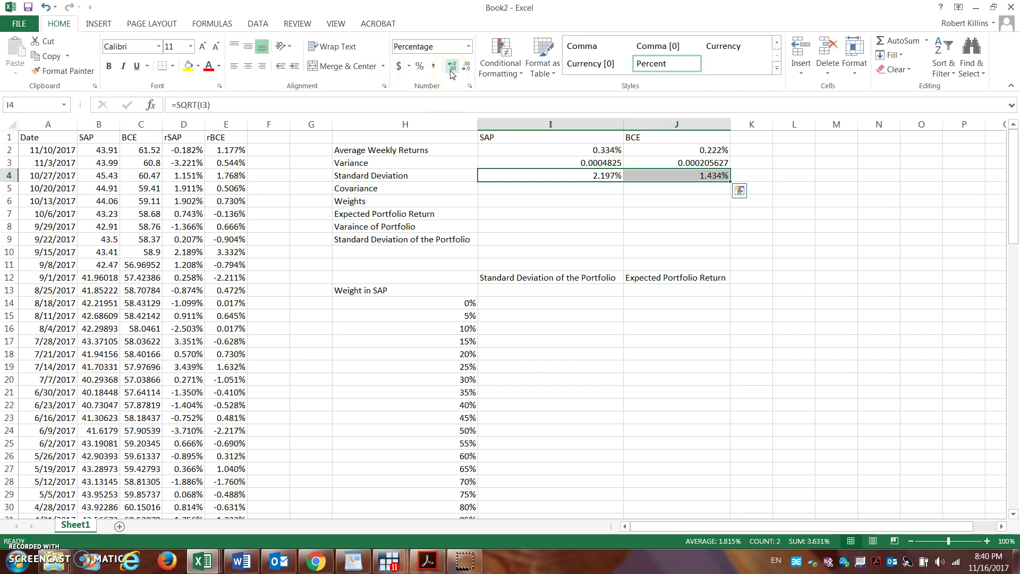
Calculate the population covariance of the SAP and BCE returns in I5 with =covariance.p(SAP,BCE).
left_click(552, 195)
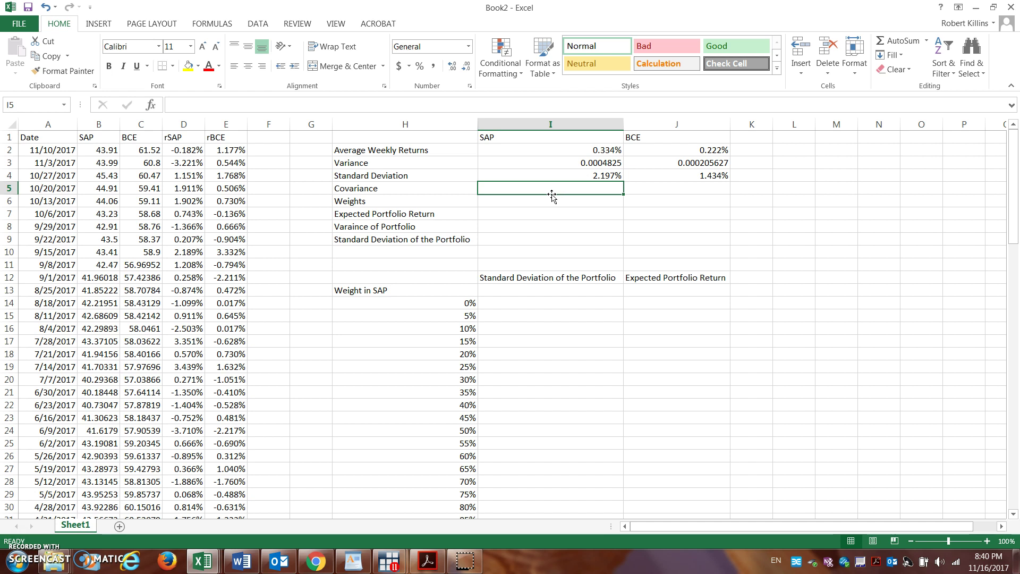
type("=c")
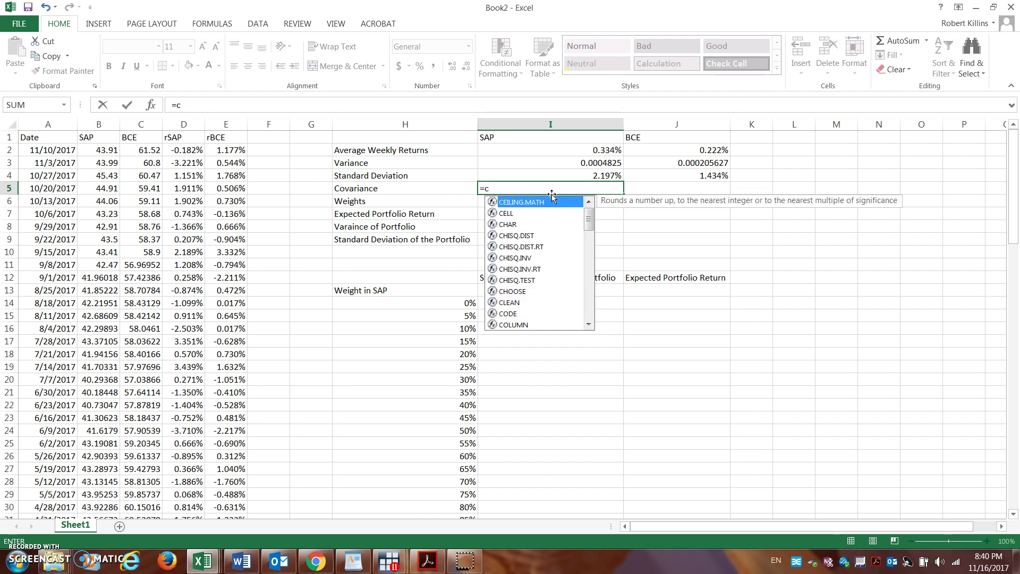
type("ovariance.p(")
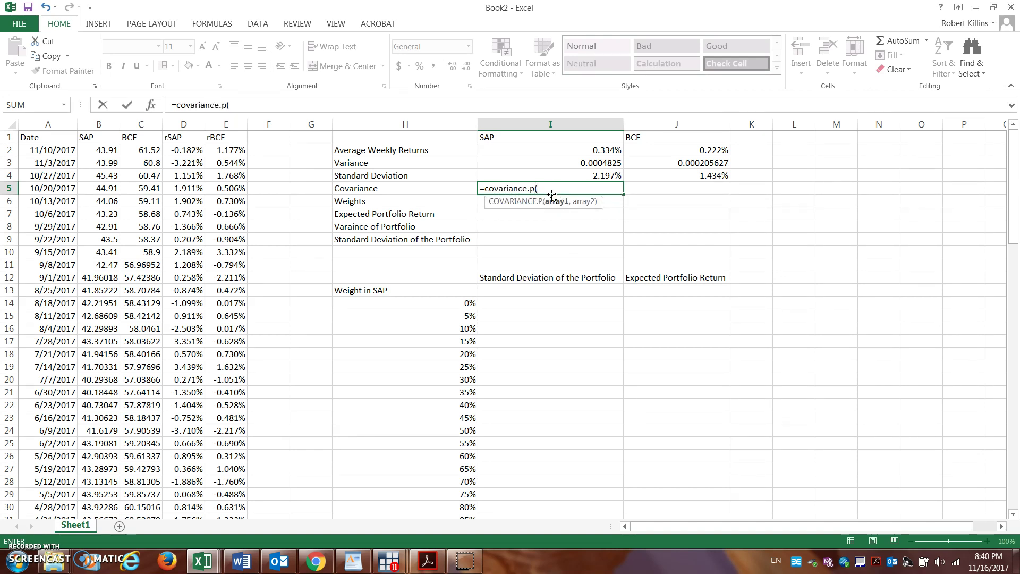
type("SAP,")
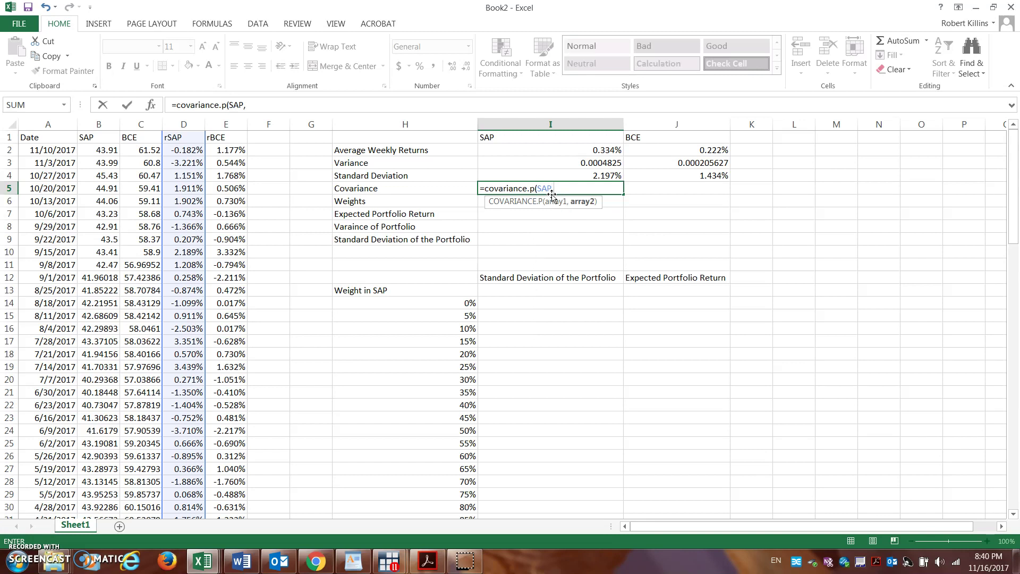
type("BCE)")
key("Return")
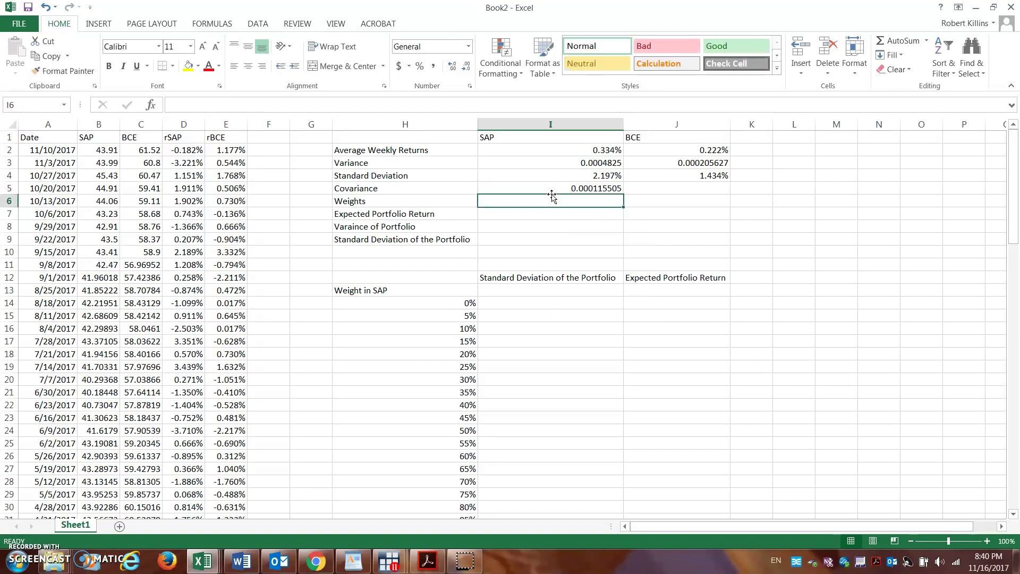
Enter 50% as SAP's portfolio weight in I6 of the Weights row.
left_click(569, 190)
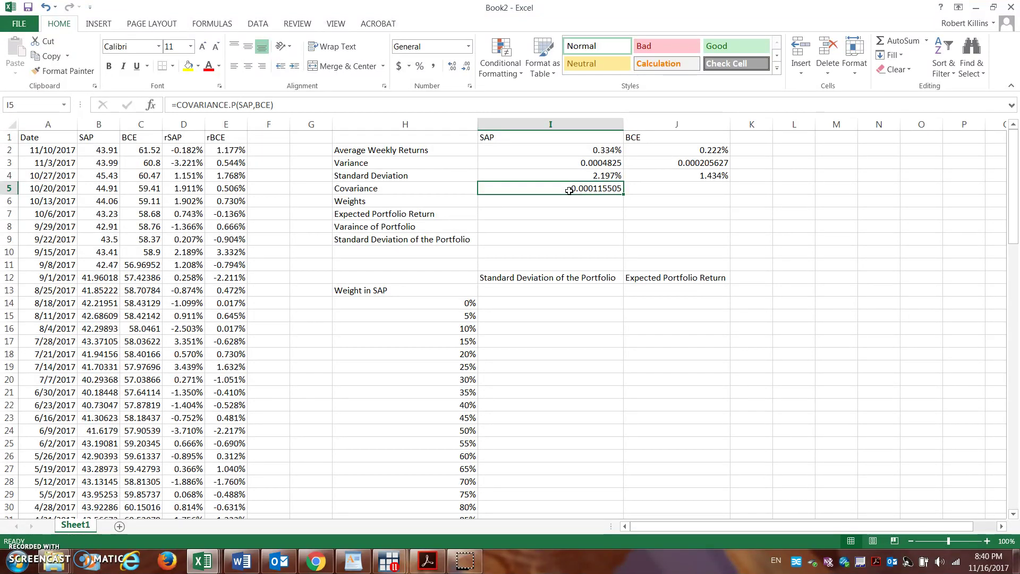
left_click(568, 200)
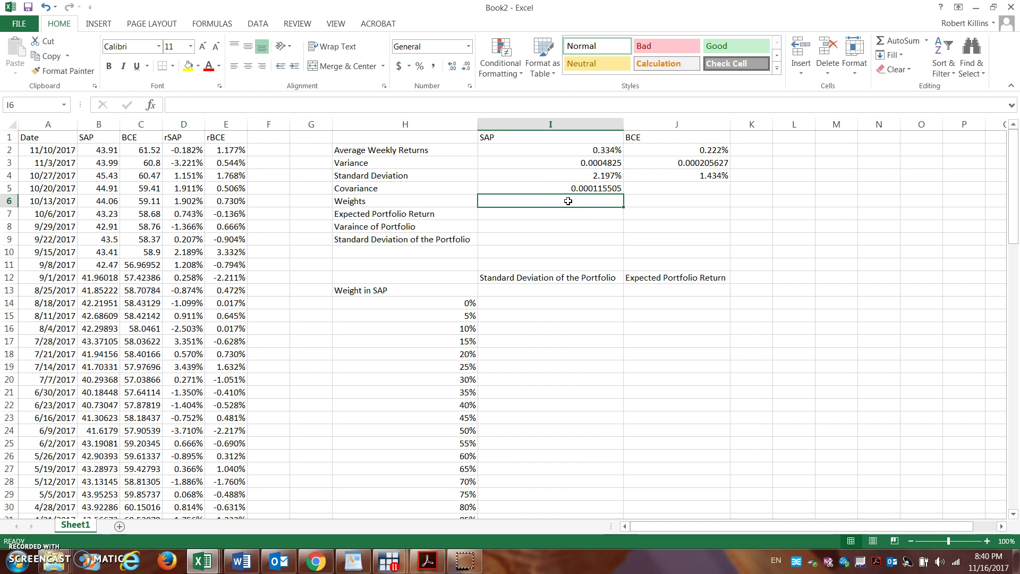
type("50%")
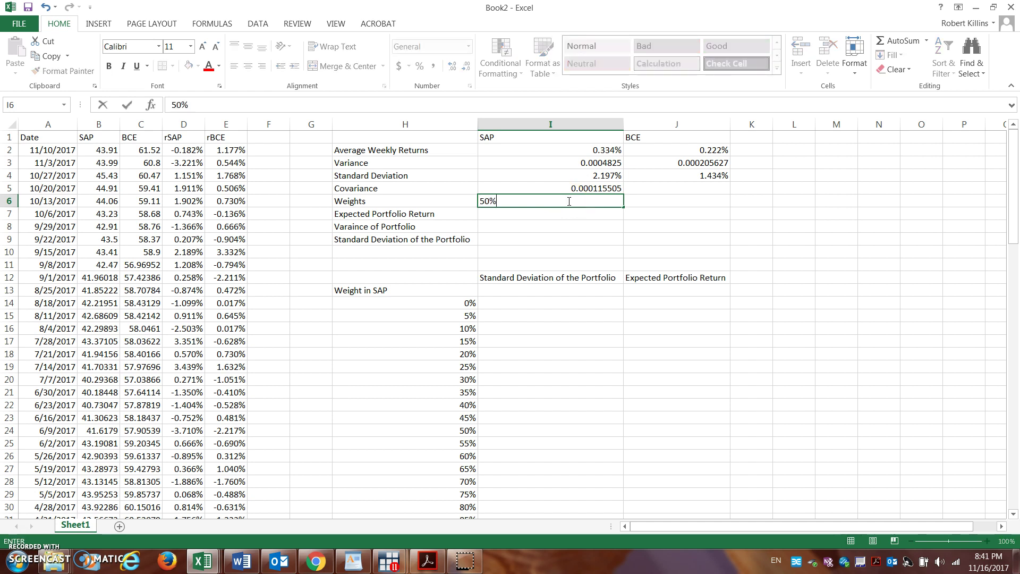
key("Return")
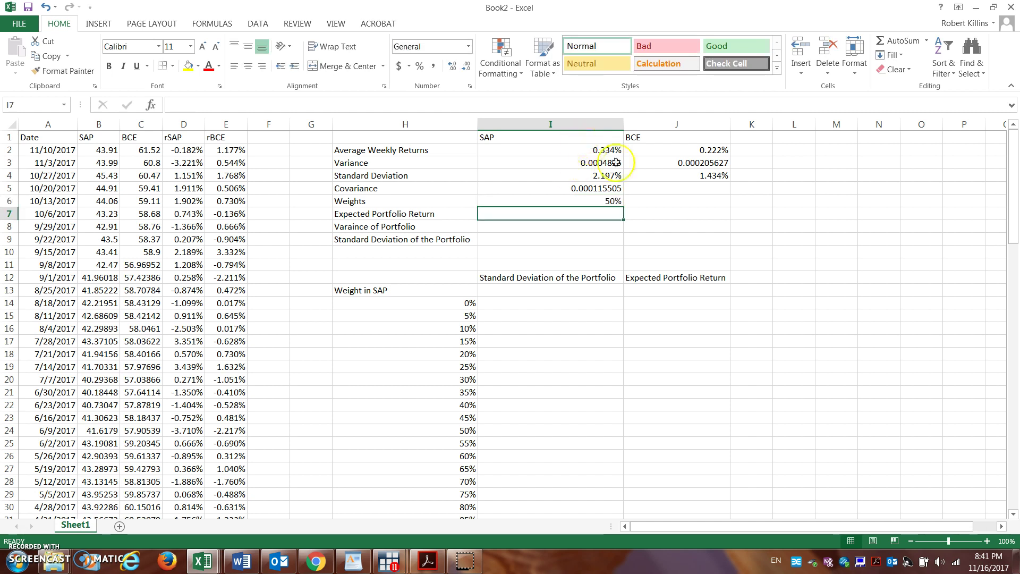
Calculate BCE's weight in J6 as the remainder of SAP's weight, using =1-I6.
left_click(643, 201)
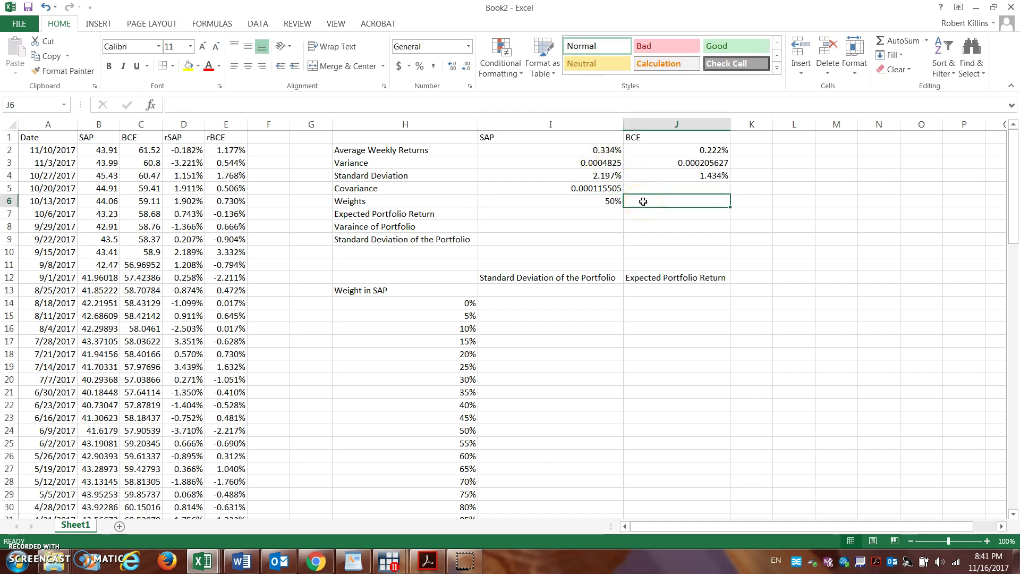
type("=")
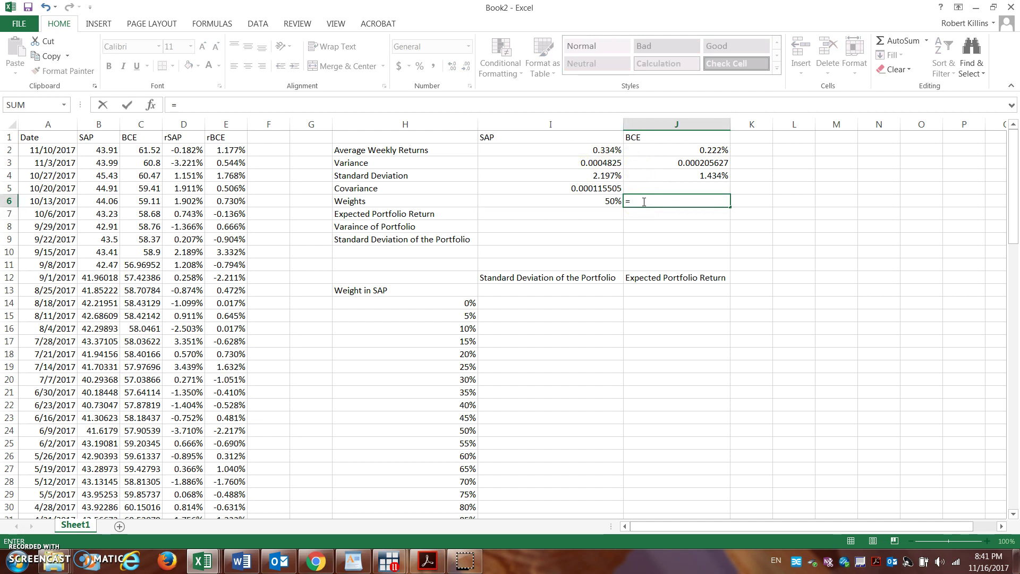
type("1-")
left_click(601, 197)
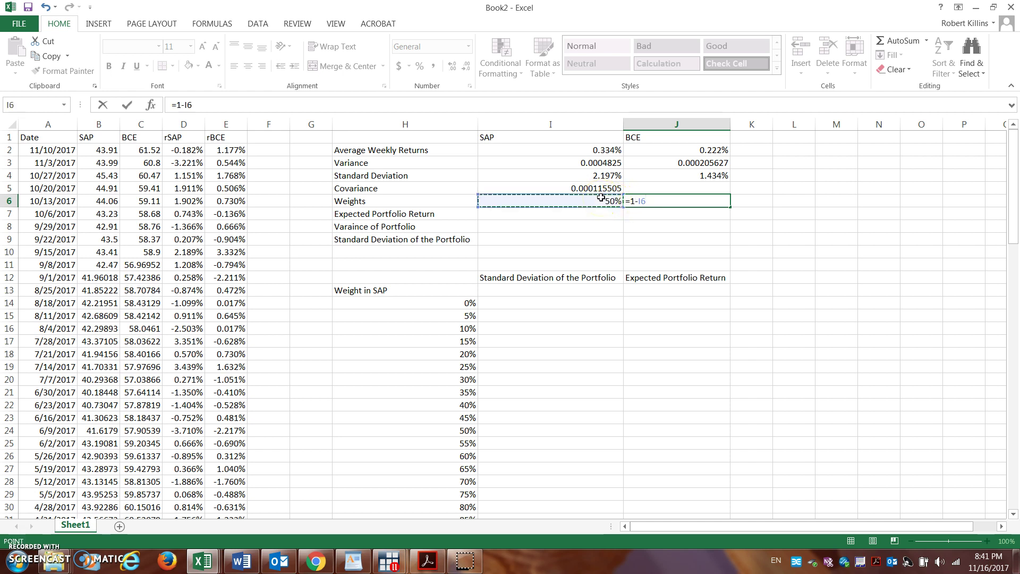
key("Return")
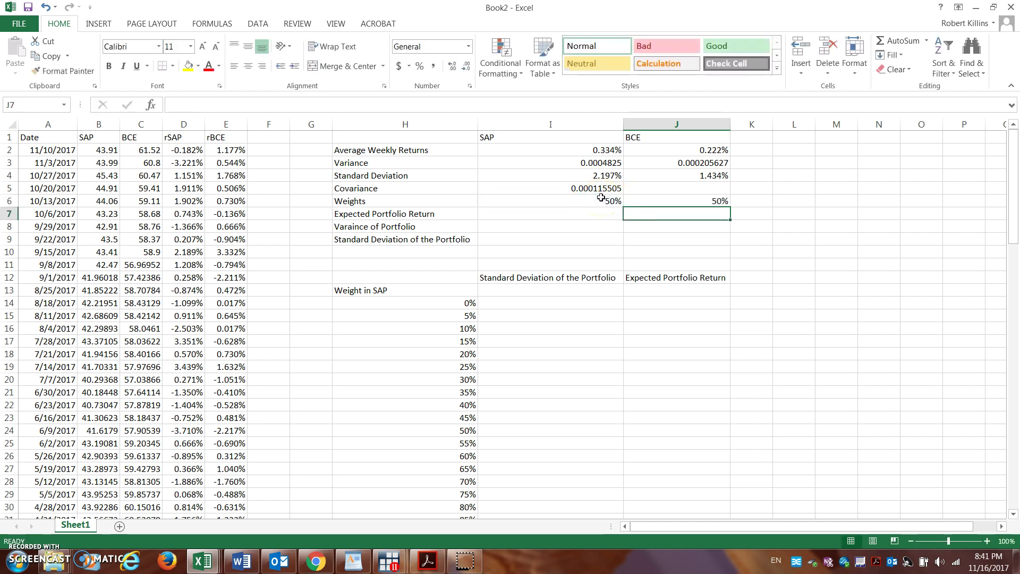
Test the linked weights by changing SAP's weight in I6 to 30%.
left_click(655, 202)
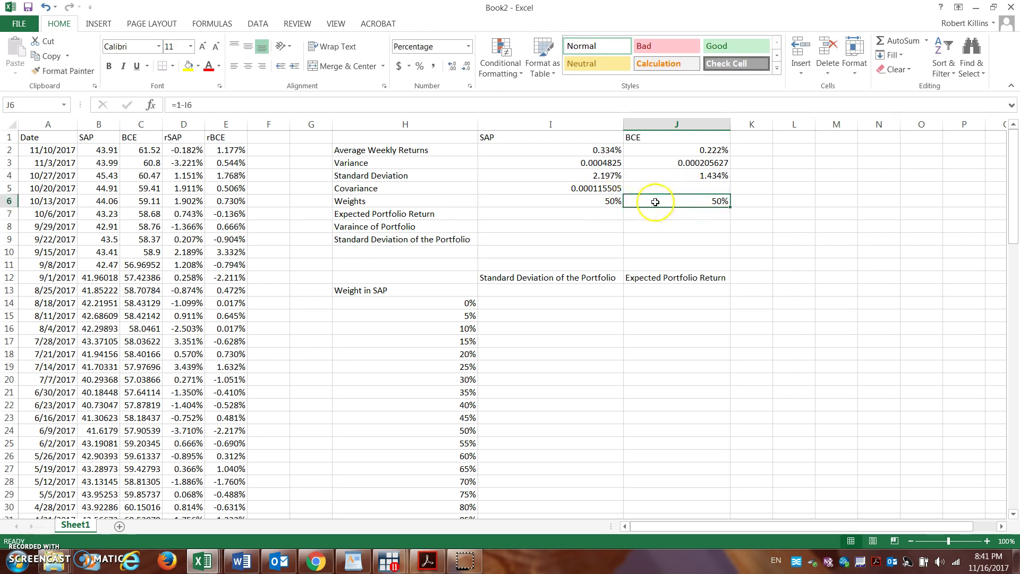
left_click(598, 203)
type("3-")
type("0")
key("Return")
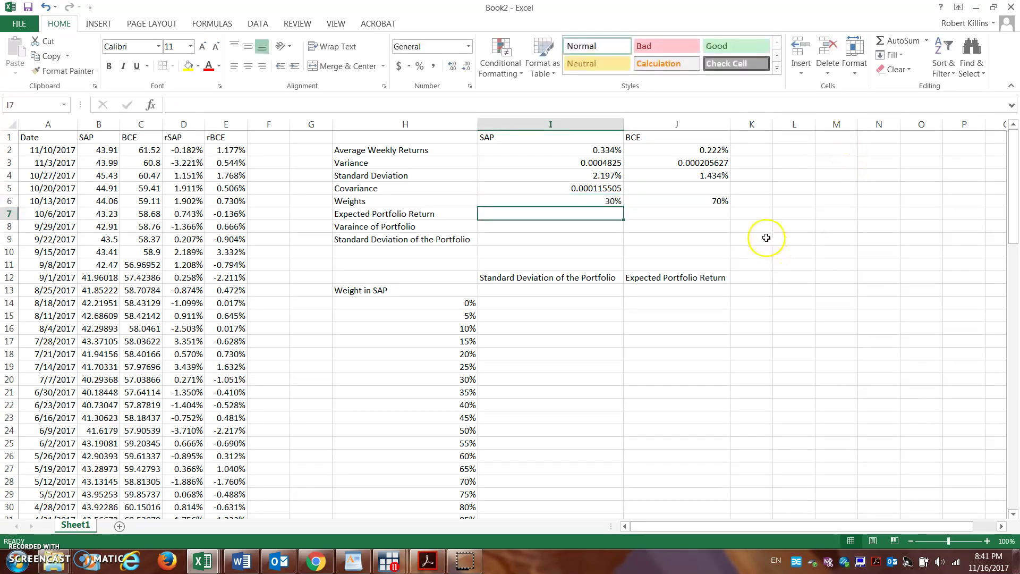
Set SAP's weight in I6 back to 50%.
left_click(719, 204)
left_click(602, 203)
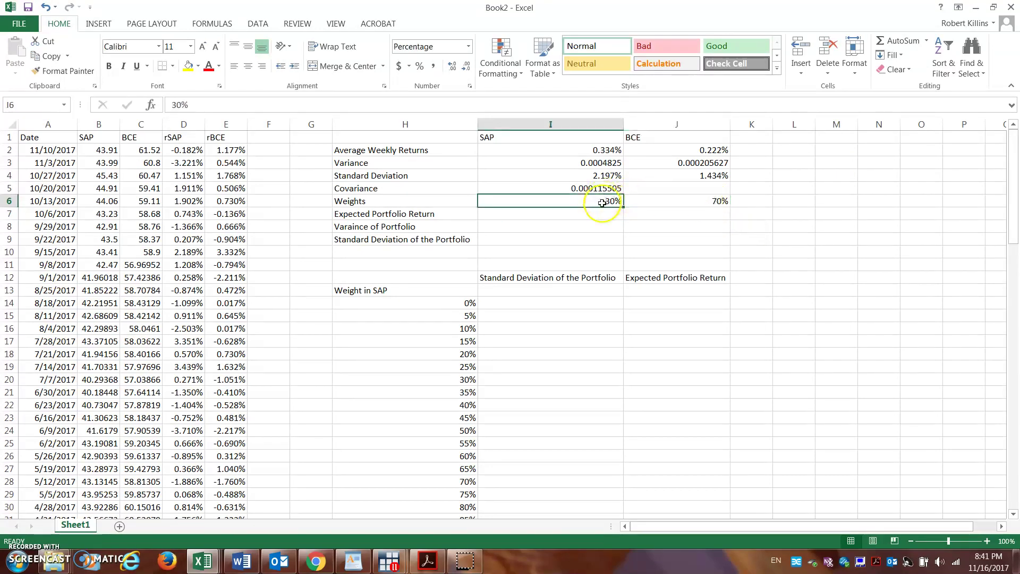
type("50")
key("ctrl+Return")
key("Return")
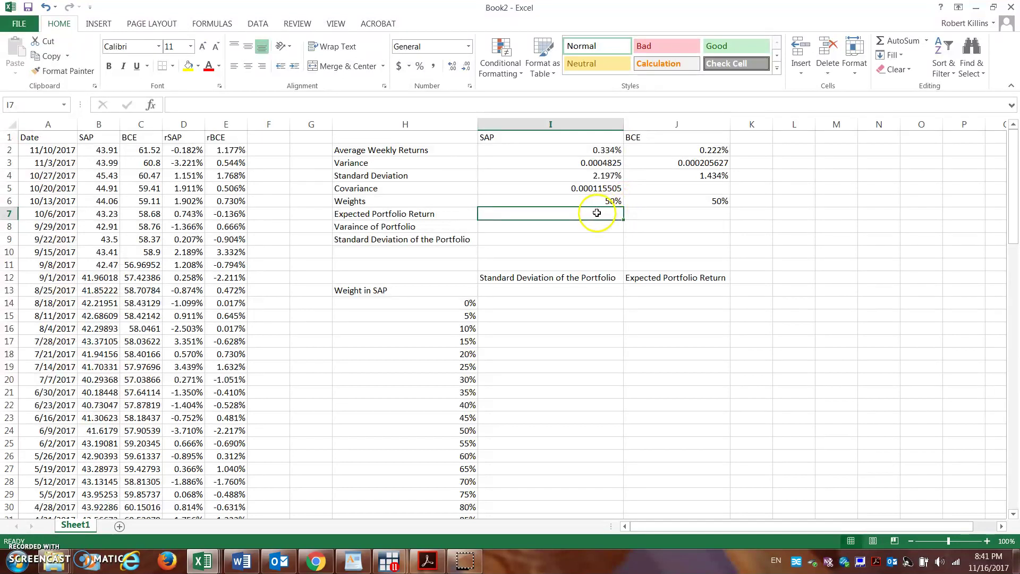
Calculate the expected portfolio return in I7 from the average returns and weights with =sumproduct(I2:J2,I6:J6).
type("=")
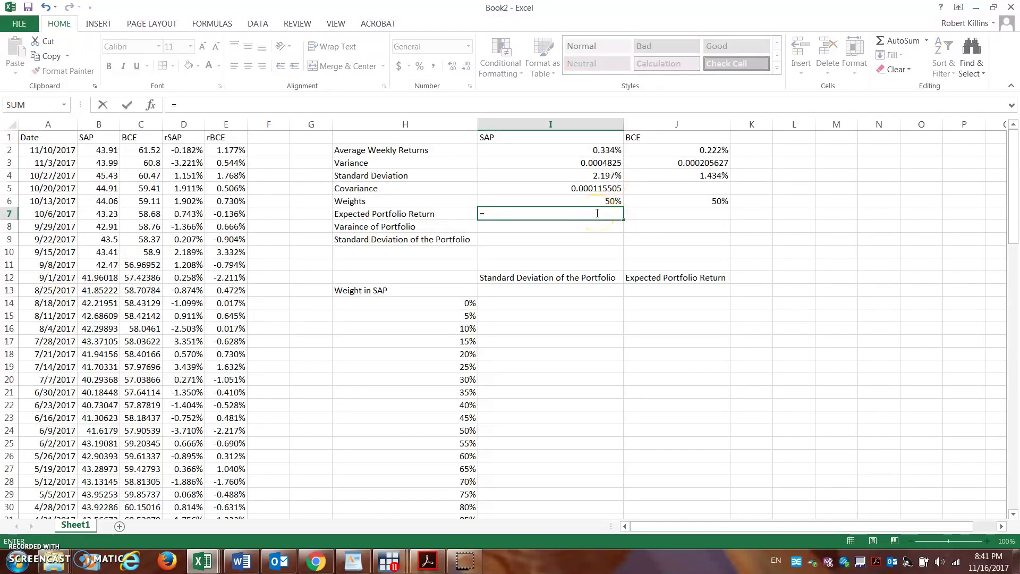
type("sum")
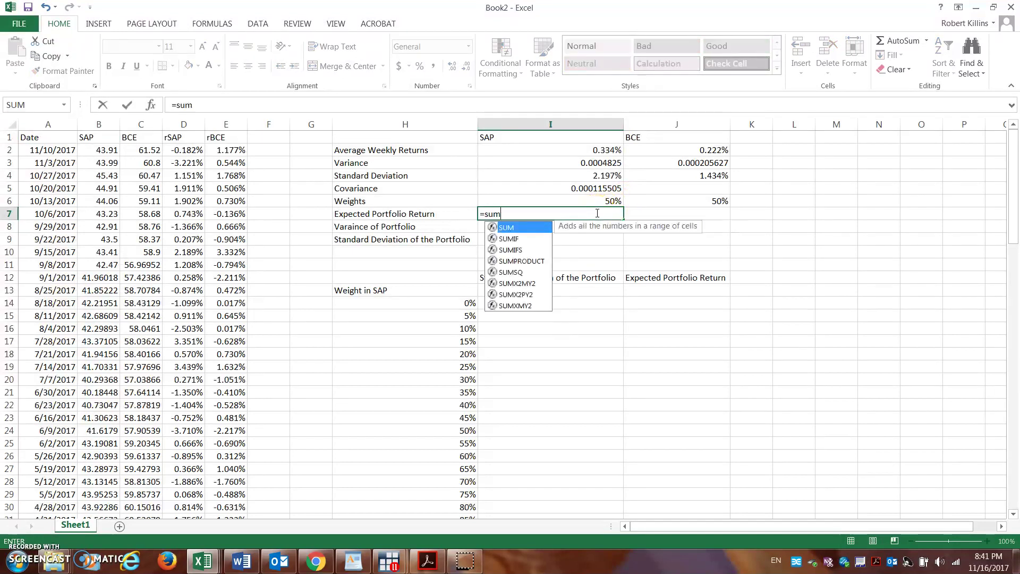
type("product(")
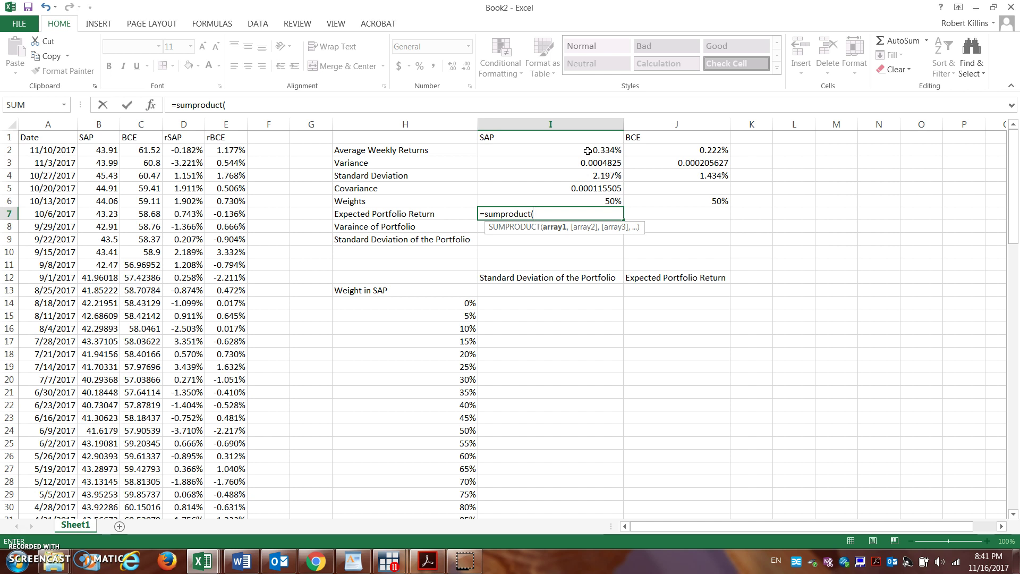
left_click_drag(588, 151, 712, 152)
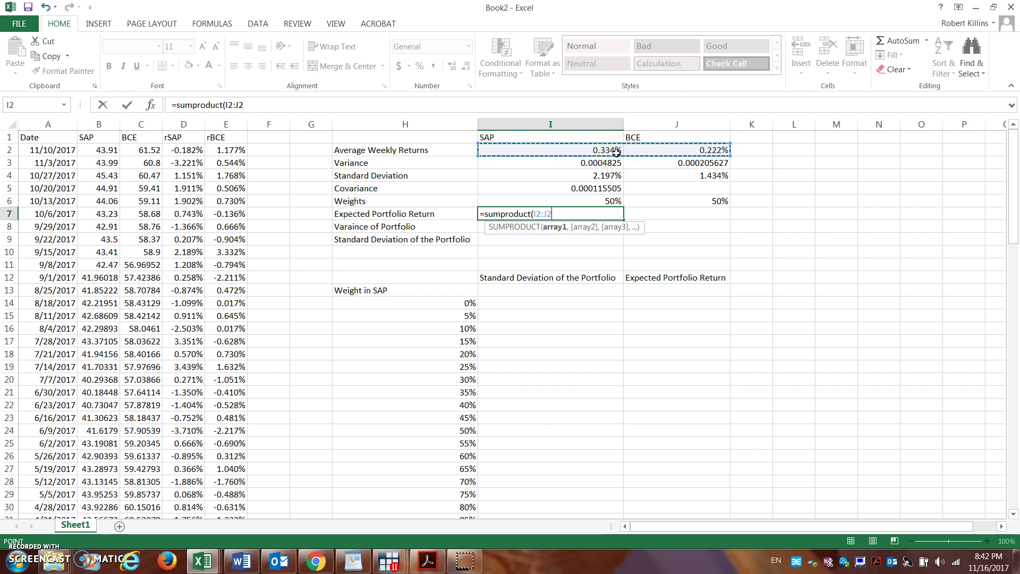
type(",")
left_click_drag(617, 201, 641, 202)
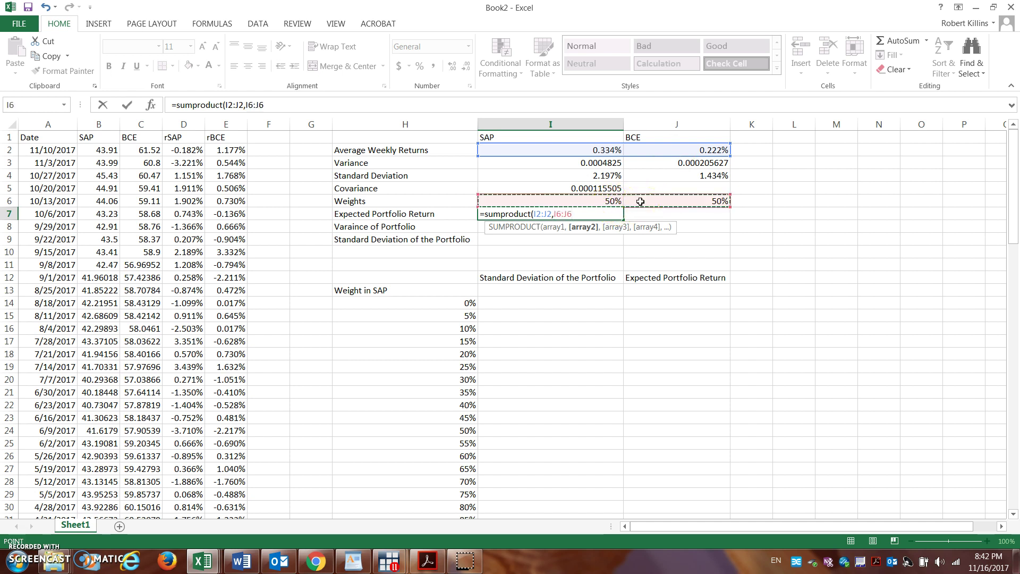
type(")")
key("Return")
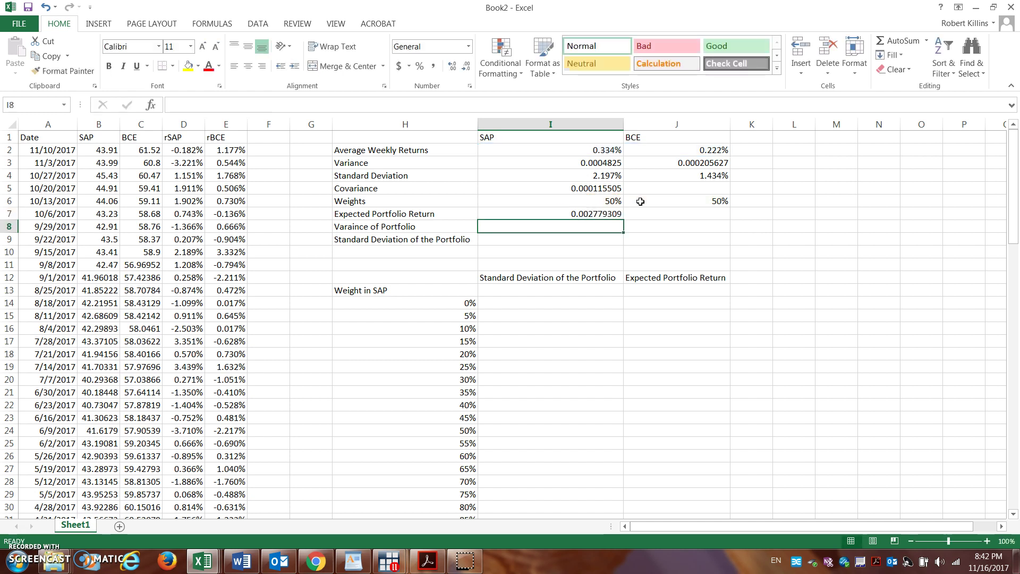
Format the expected portfolio return in I7 as a percentage with three decimal places.
left_click(597, 212)
left_click(420, 66)
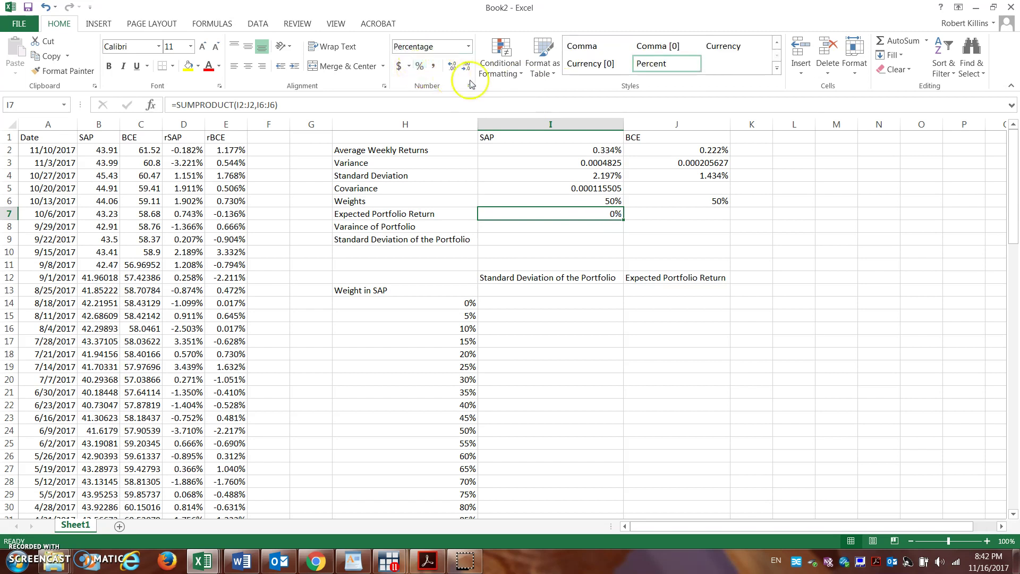
left_click(453, 74)
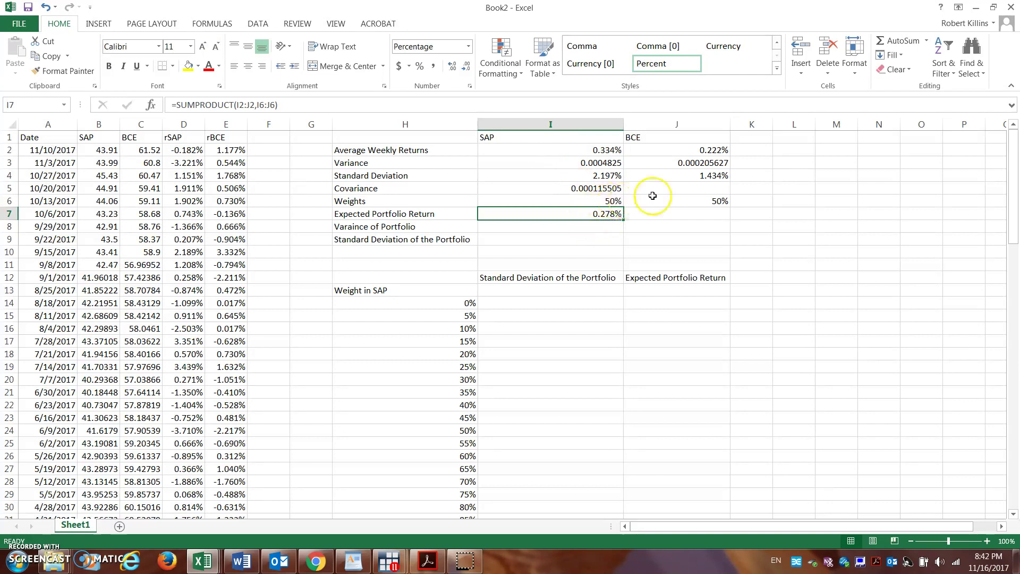
Change SAP's weight in I6 to 60% and check the expected portfolio return formula in I7.
left_click(604, 226)
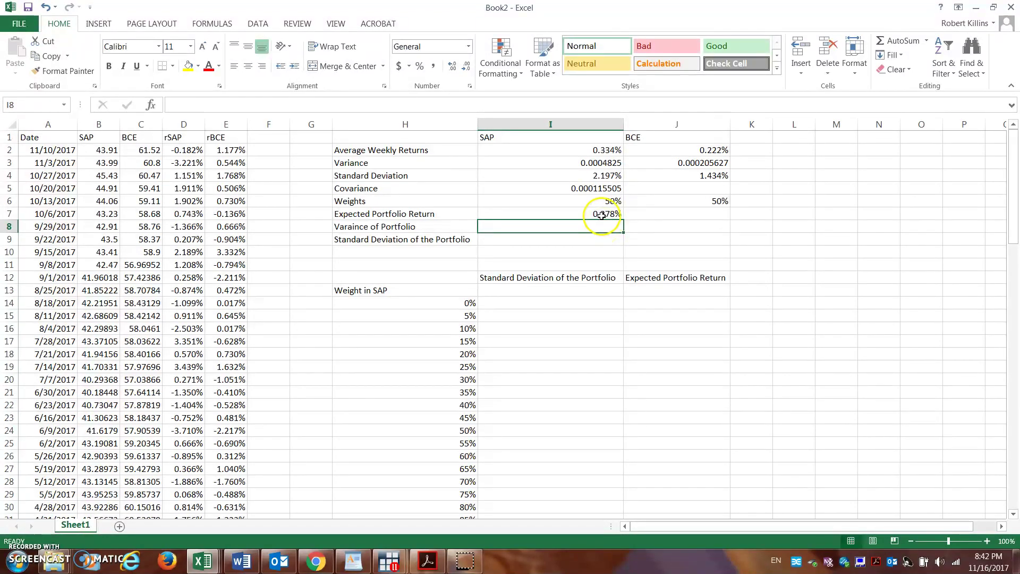
left_click(603, 202)
type("60")
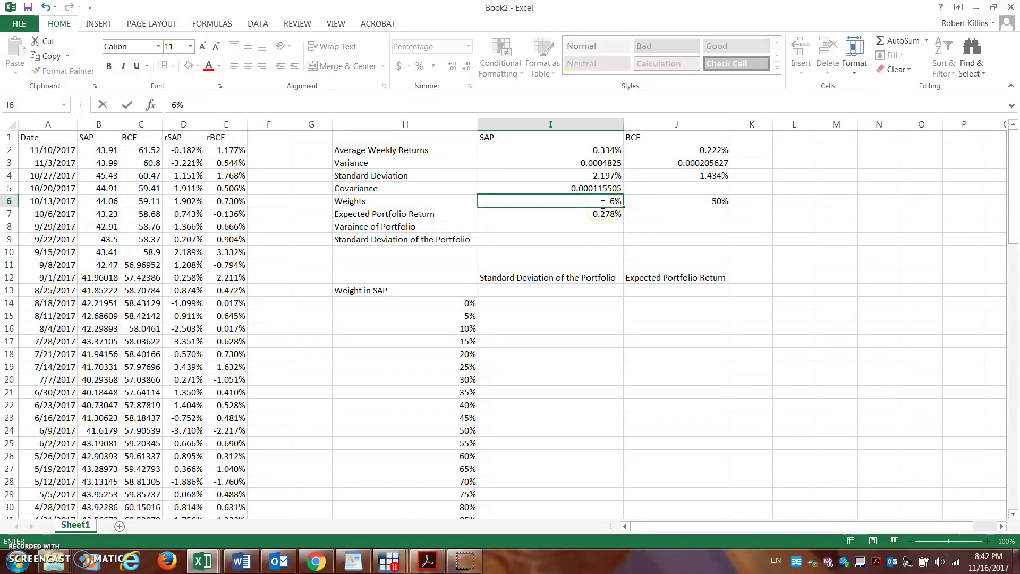
key("Return")
left_click(610, 204)
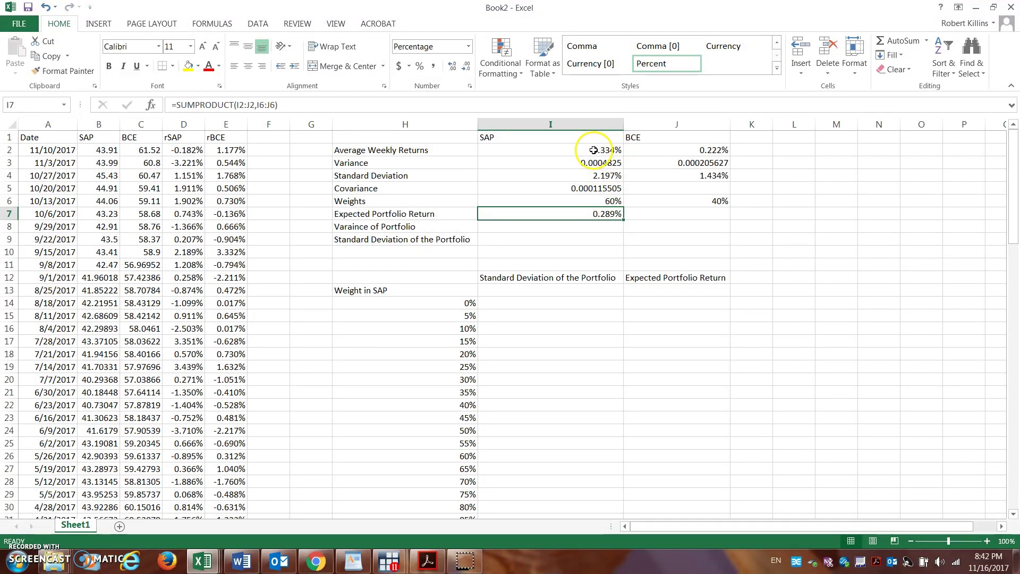
Begin the portfolio variance formula in I8 with each squared weight times its stock's variance: =I6^2*I3+J6^2*J3.
left_click(573, 231)
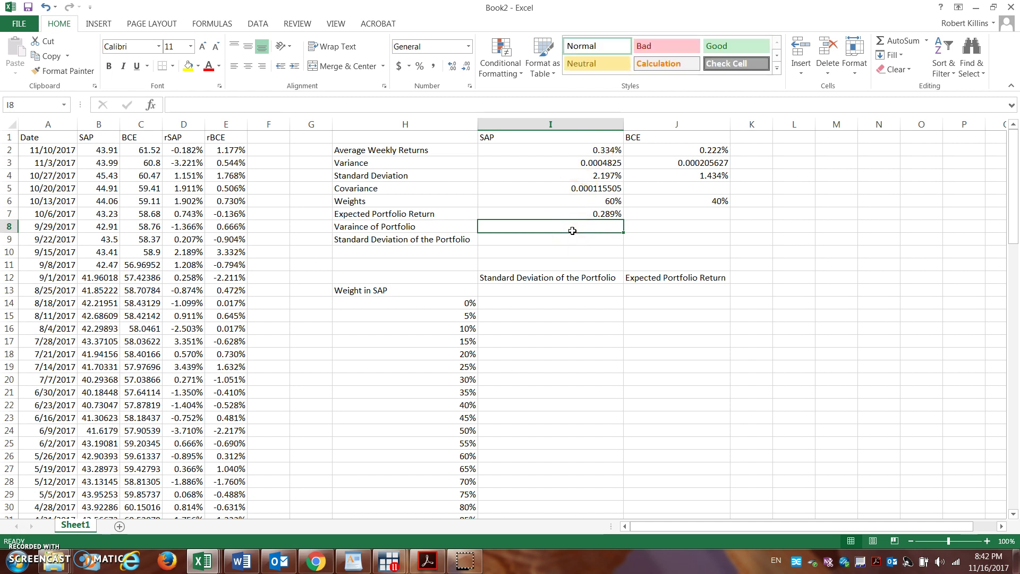
type("=")
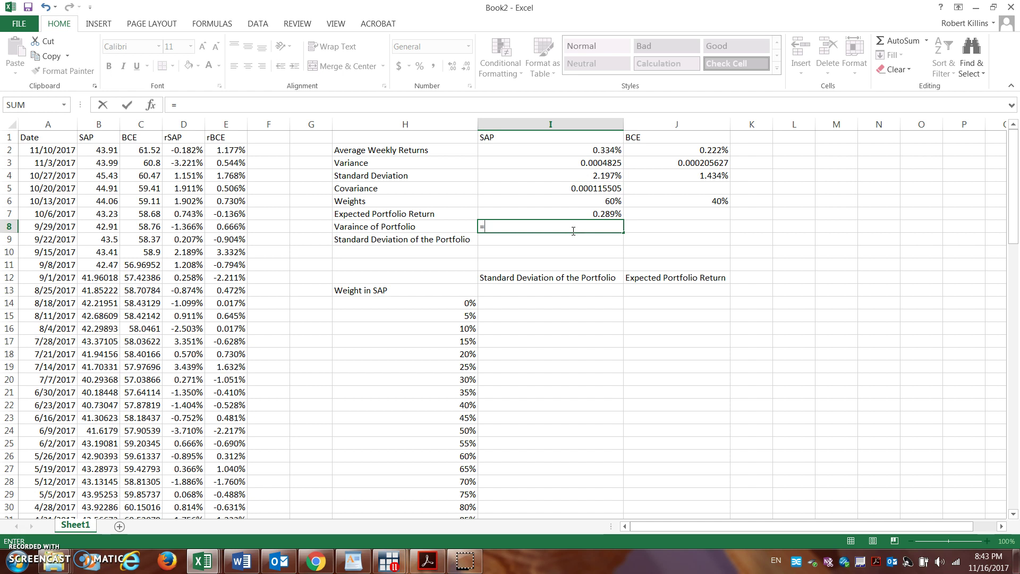
left_click(581, 203)
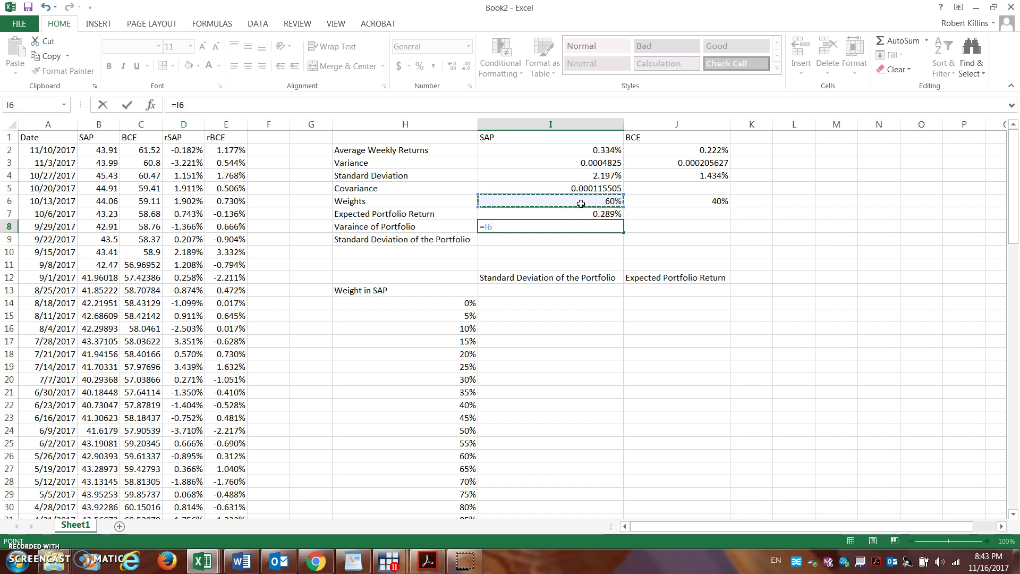
type("^2*")
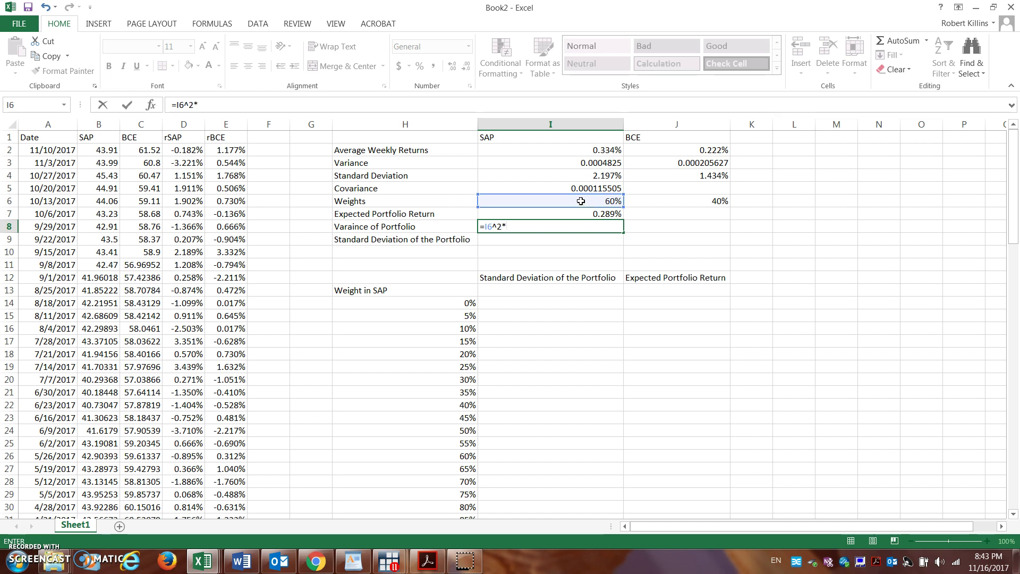
left_click(584, 162)
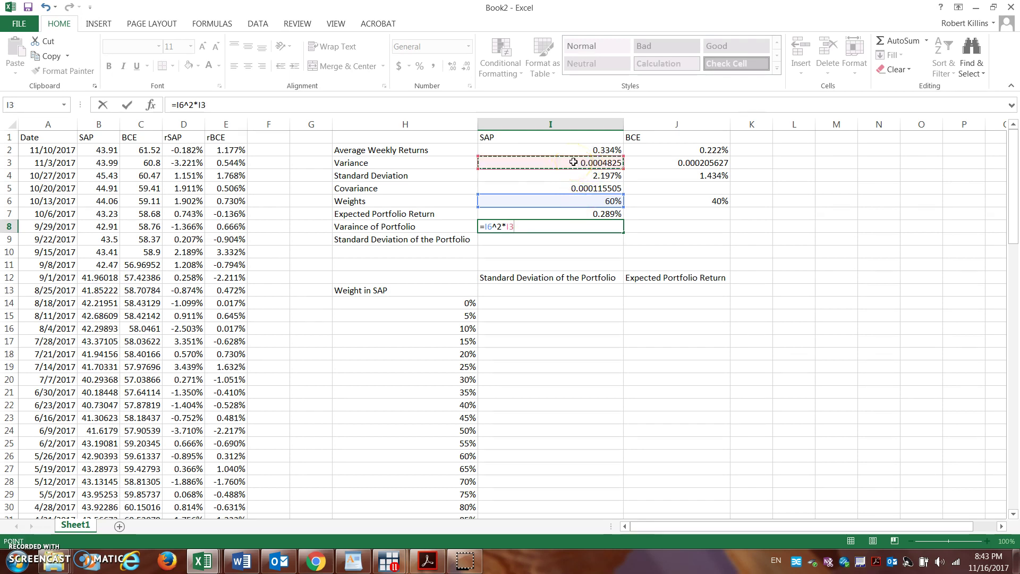
type("+")
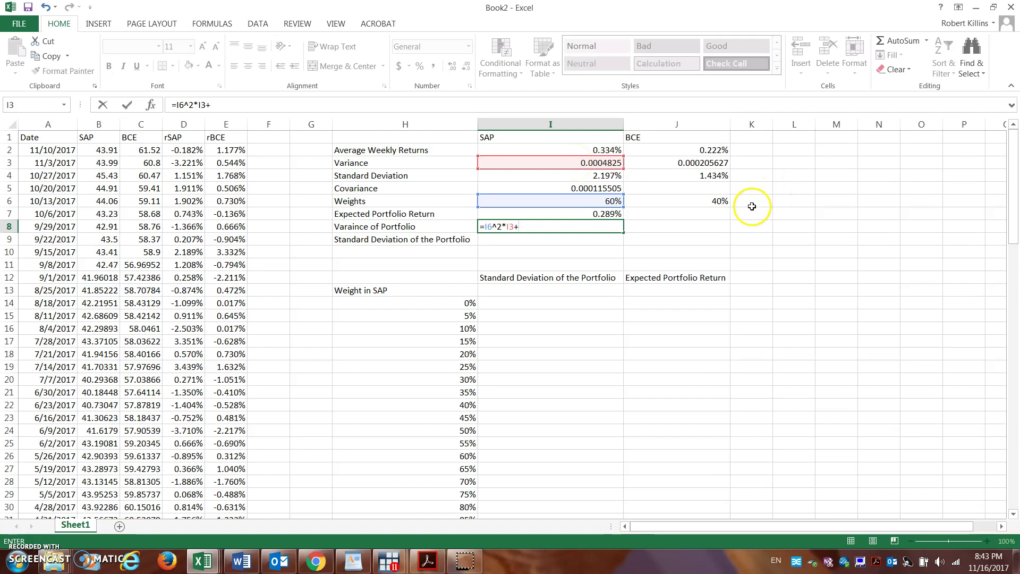
left_click(711, 203)
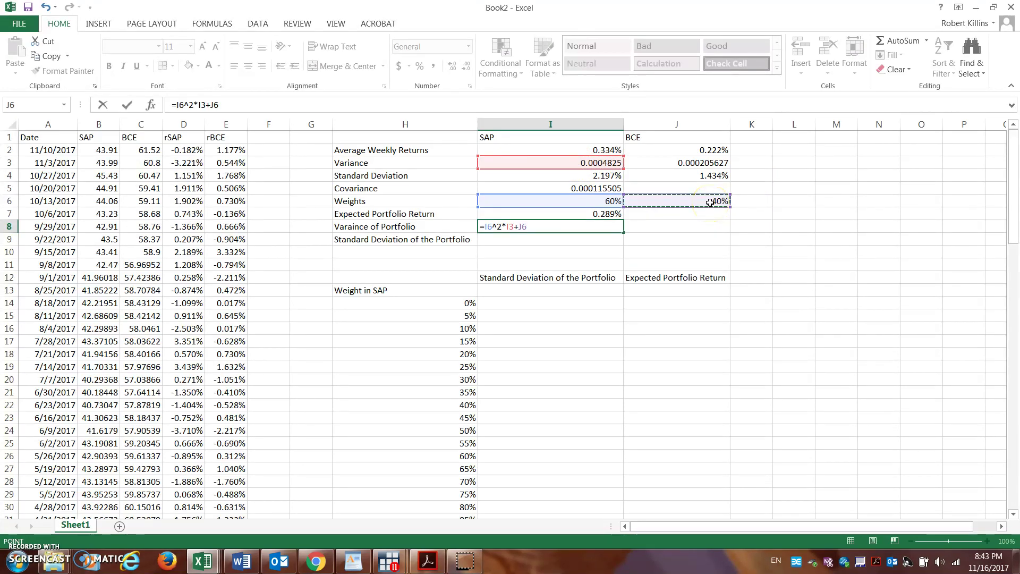
type("^2*")
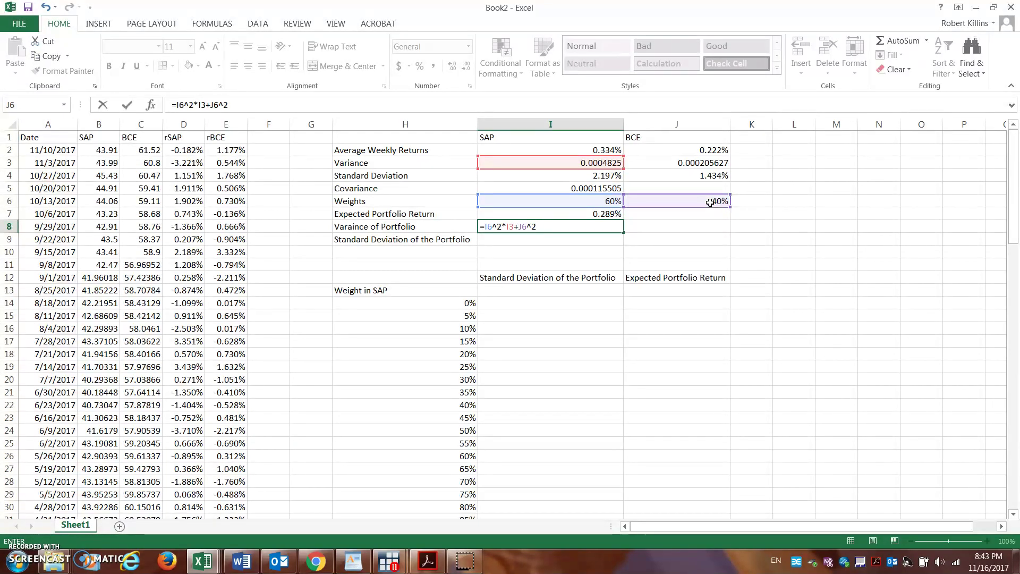
left_click(710, 165)
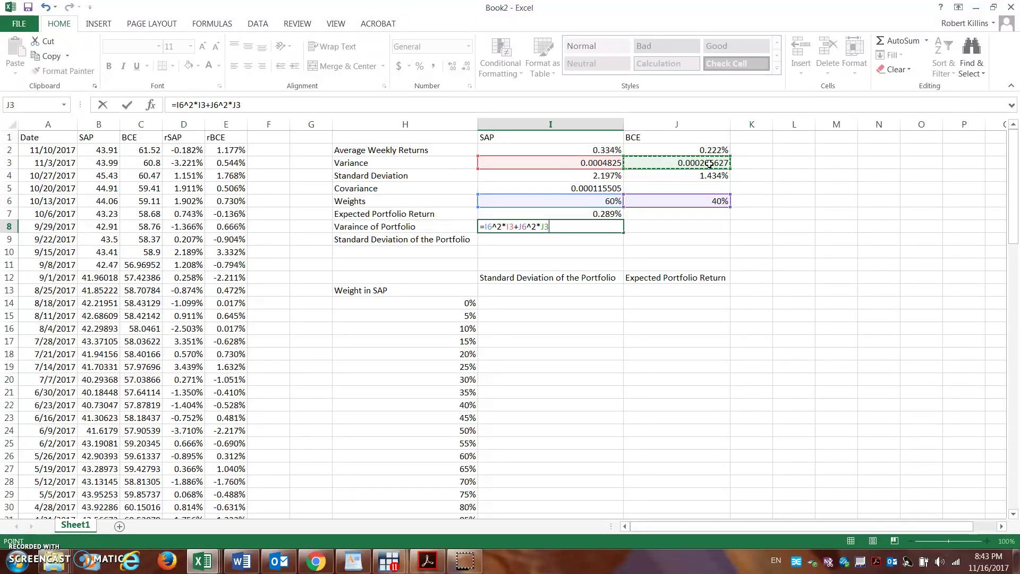
Complete the portfolio variance formula in I8 by adding the covariance term +2*I6*J6*I5.
type("+2*")
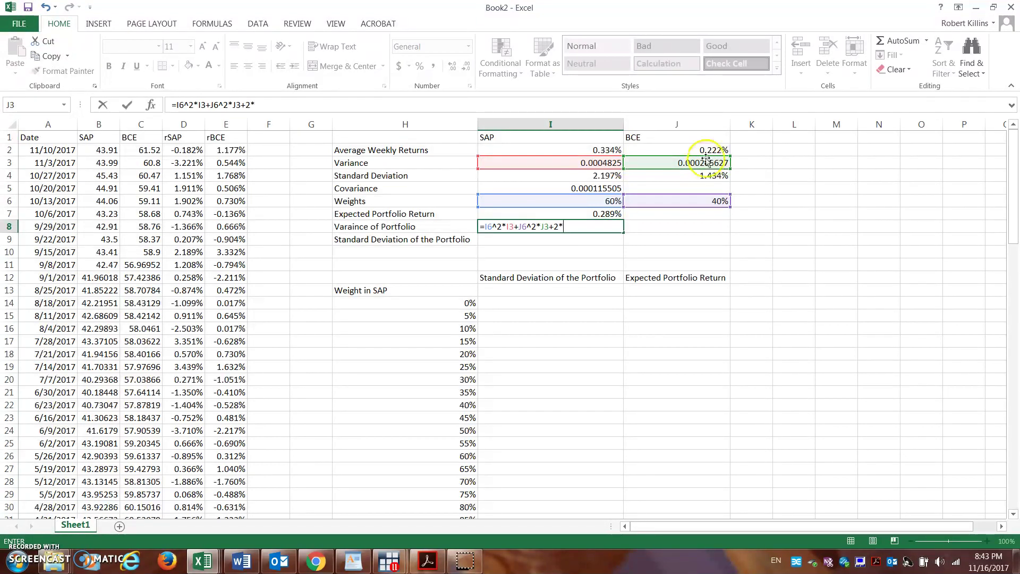
left_click(604, 201)
type("*")
left_click(668, 203)
type("*")
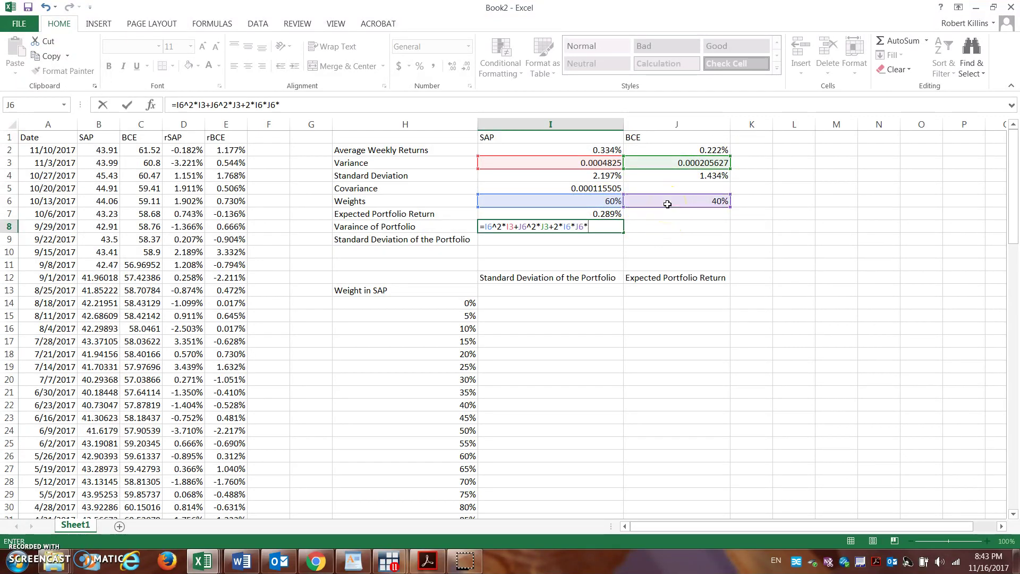
left_click(609, 187)
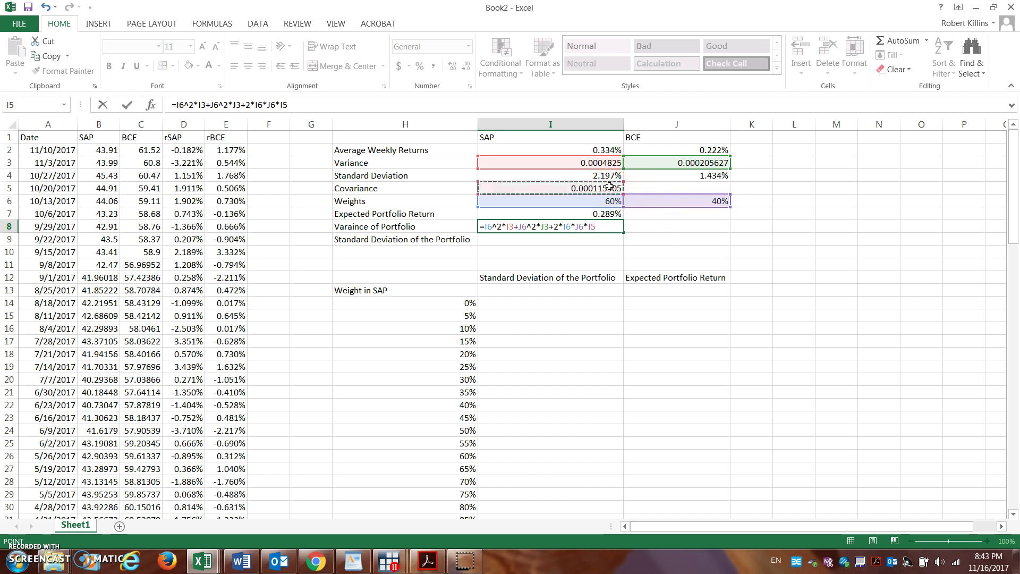
key("Return")
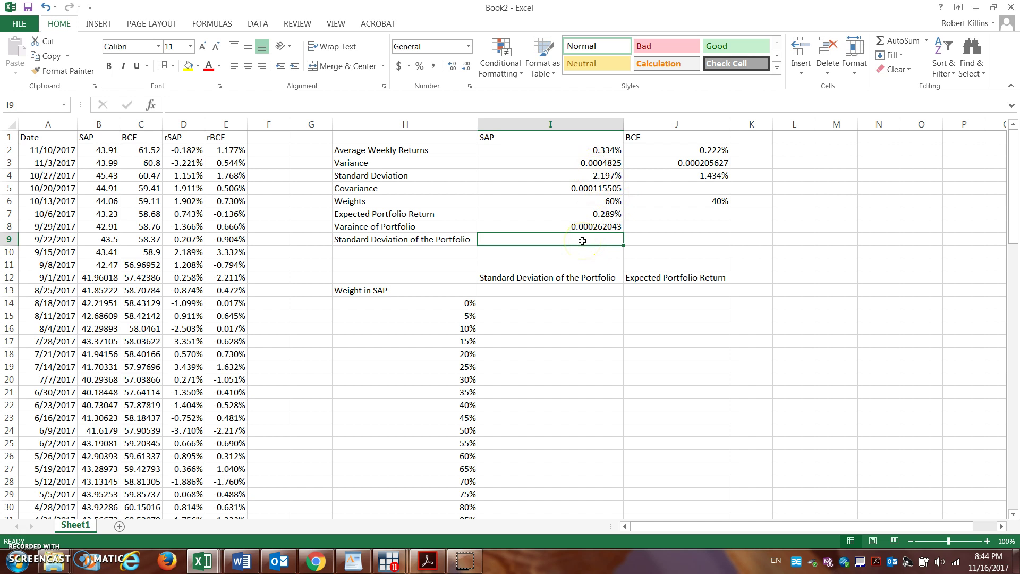
Calculate the portfolio's standard deviation in I9 as the square root of its variance with =sqrt(I8).
type("=s")
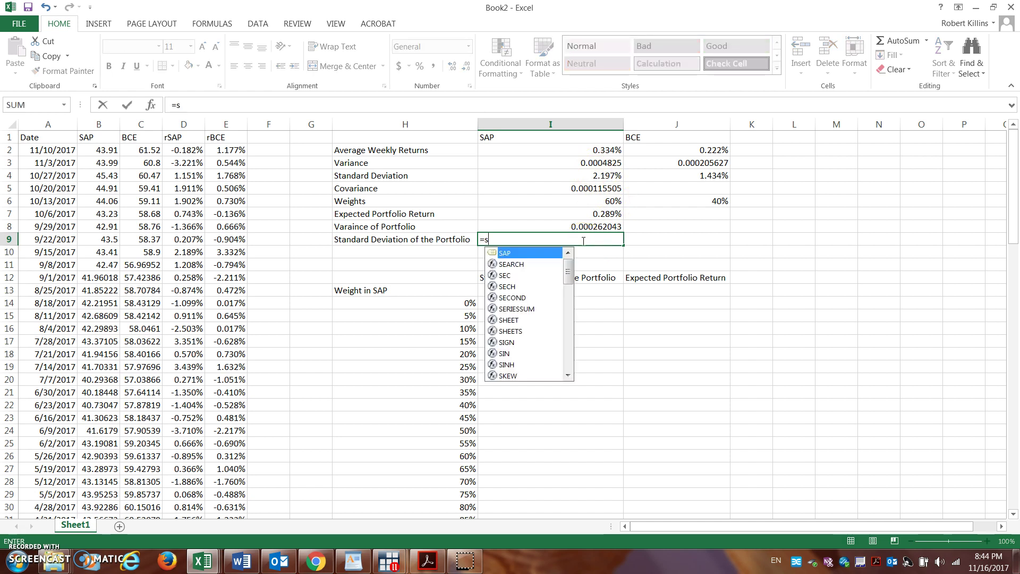
type("qrt(")
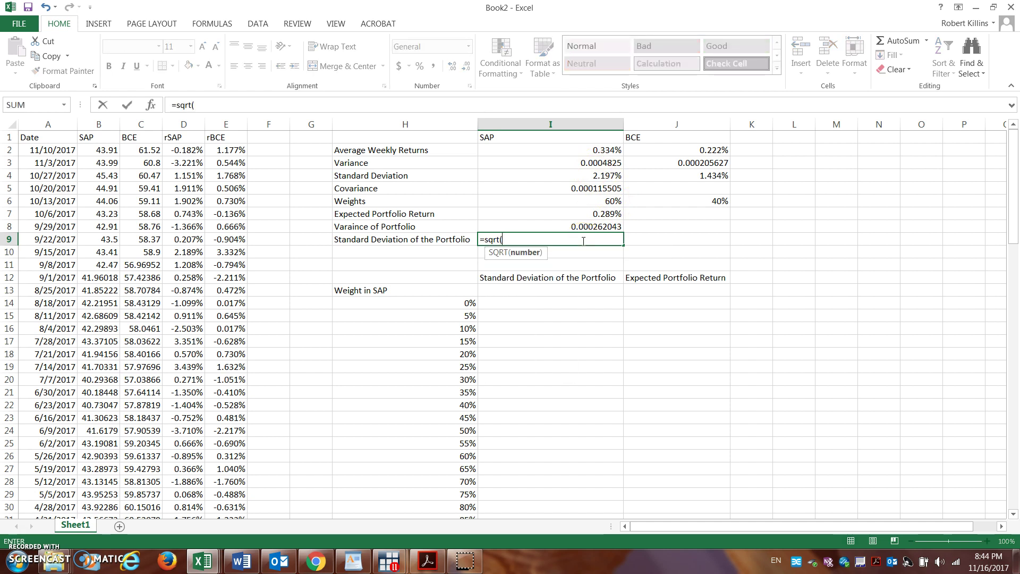
left_click(580, 226)
type(")")
key("Return")
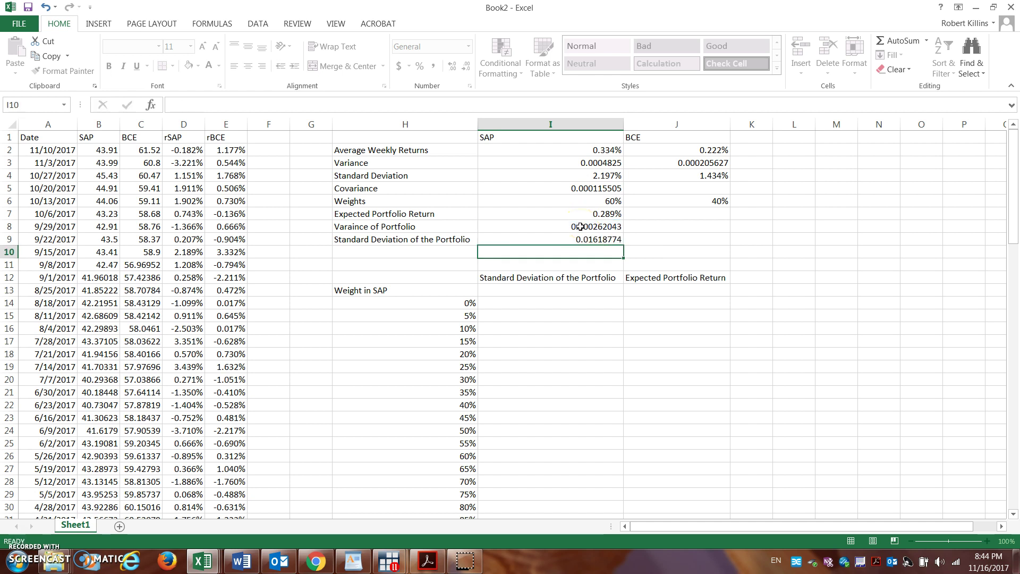
Format the portfolio standard deviation in I9 as a percentage with three decimal places.
left_click(585, 238)
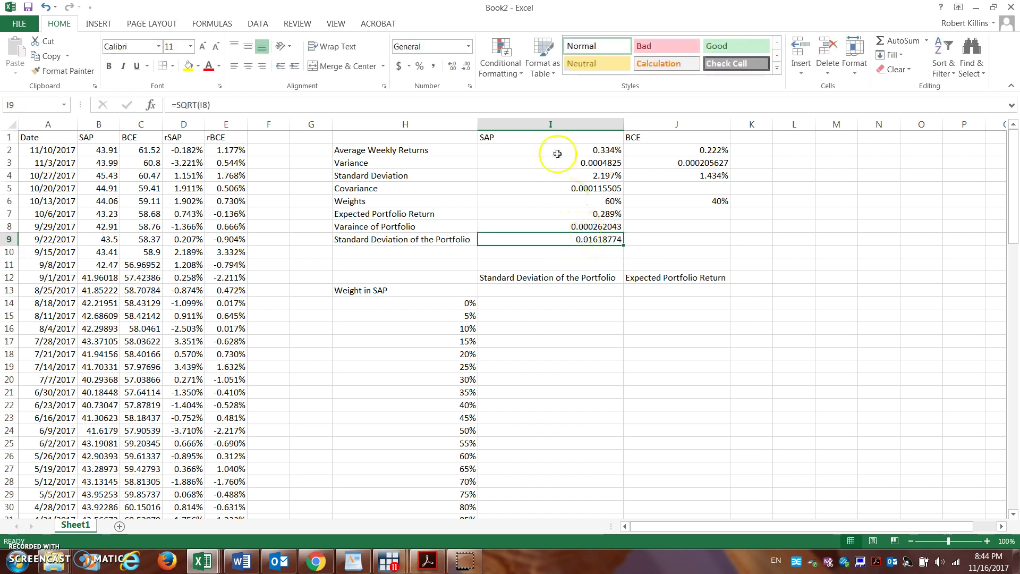
left_click(420, 68)
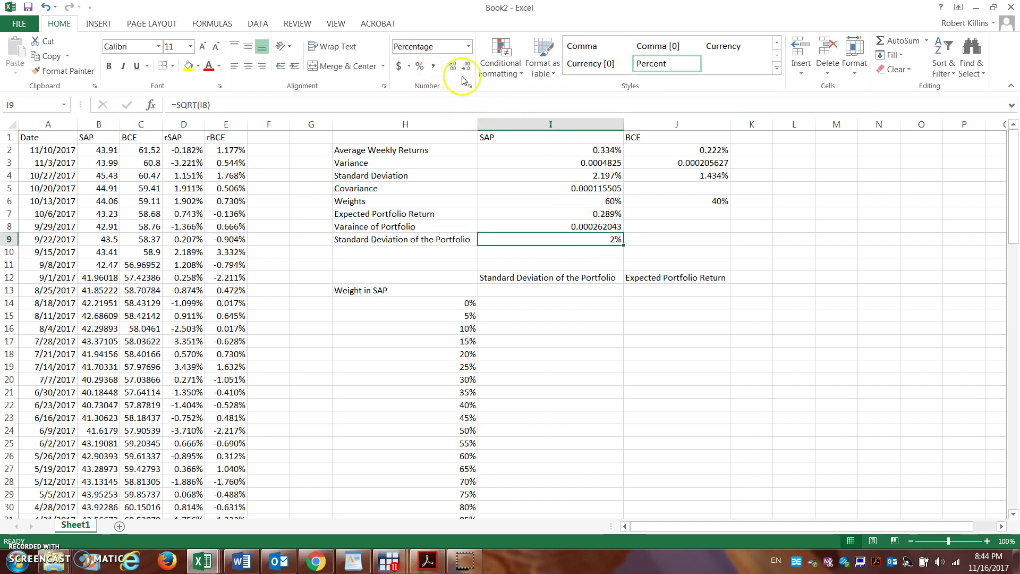
left_click(452, 66)
left_click(452, 66)
left_click(451, 67)
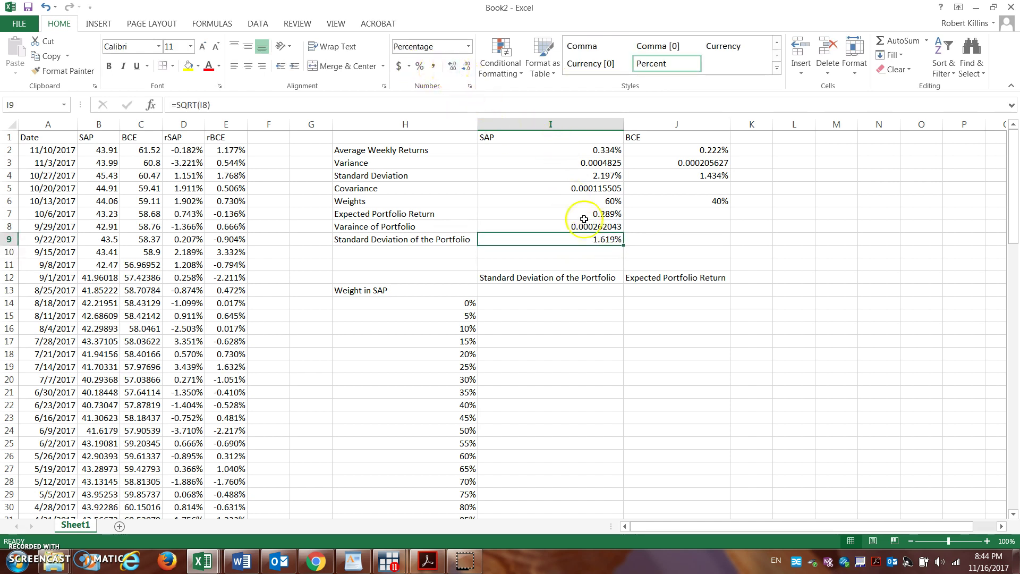
Change SAP's weight in I6 to 40% to recalculate the portfolio return, variance and standard deviation.
left_click_drag(584, 214, 584, 234)
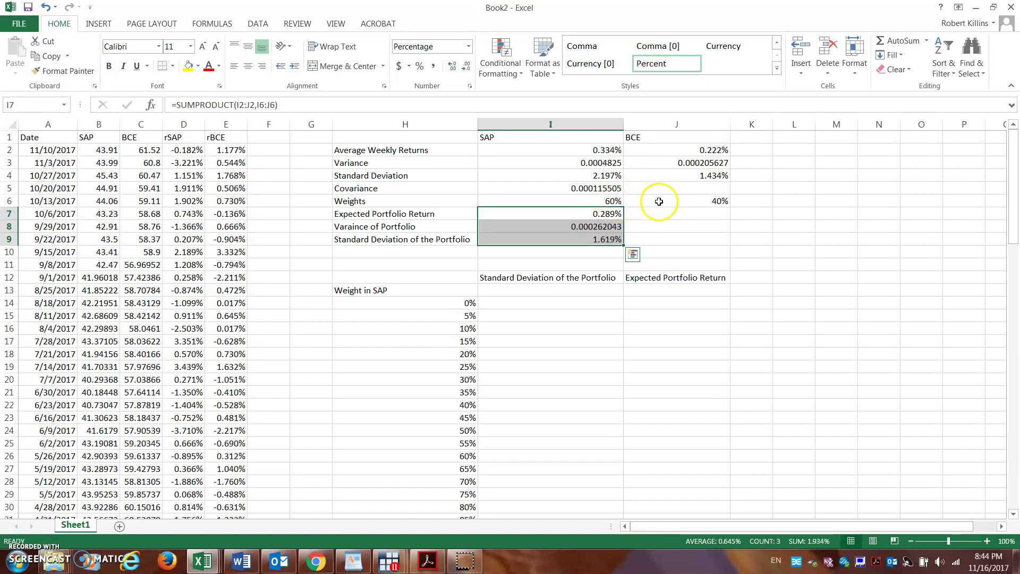
left_click(606, 201)
type("40")
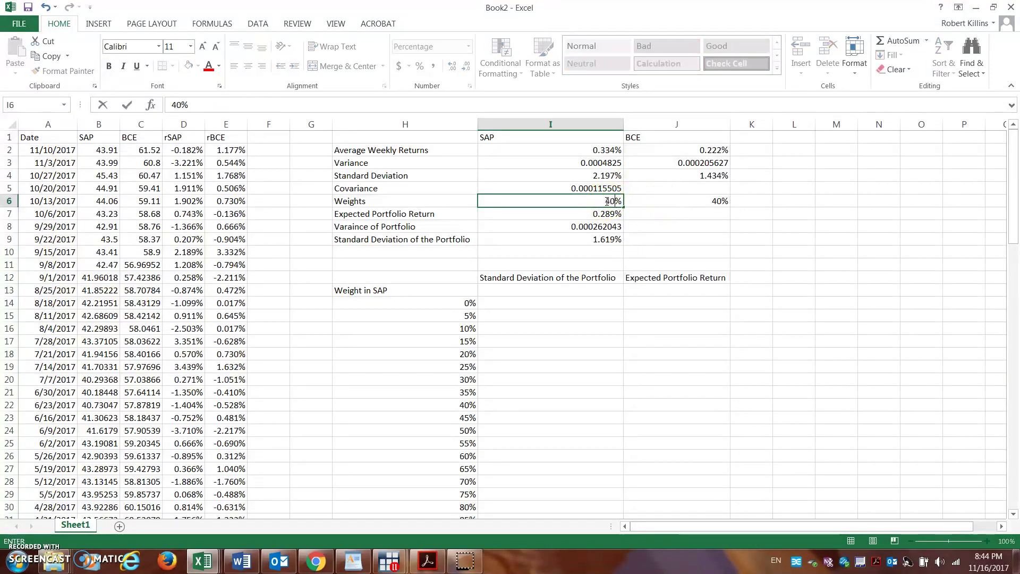
key("Return")
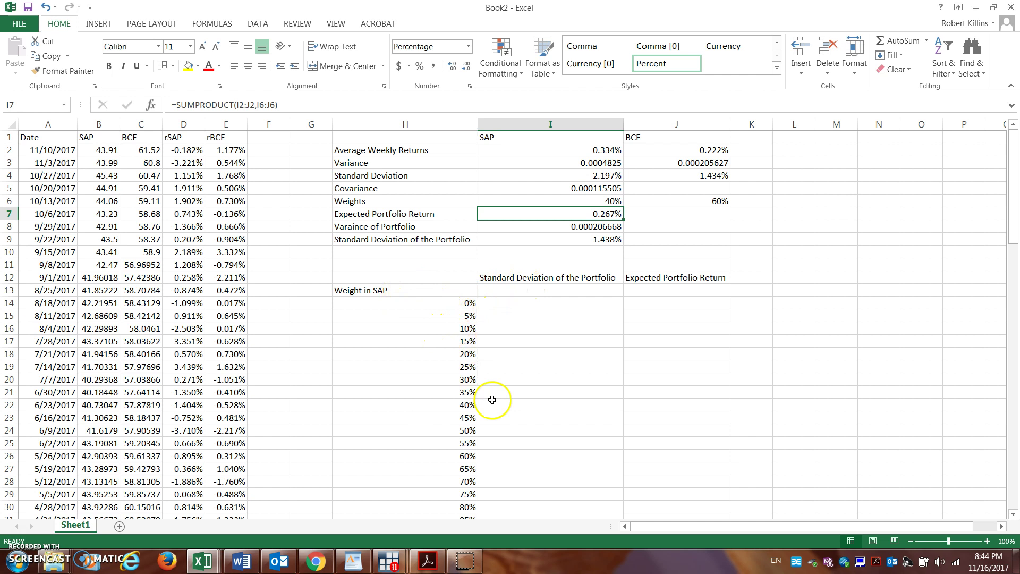
Link the table's header row to the portfolio results, with =I9 in I13 for standard deviation and =I7 in J13 for expected return.
left_click_drag(1016, 184, 1017, 189)
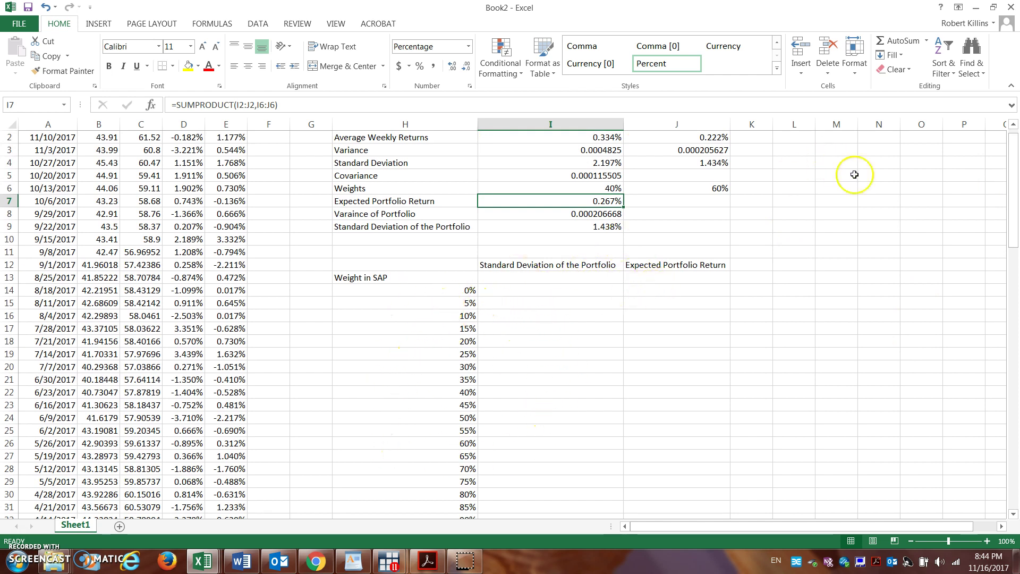
scroll(1016, 189, "up", 1)
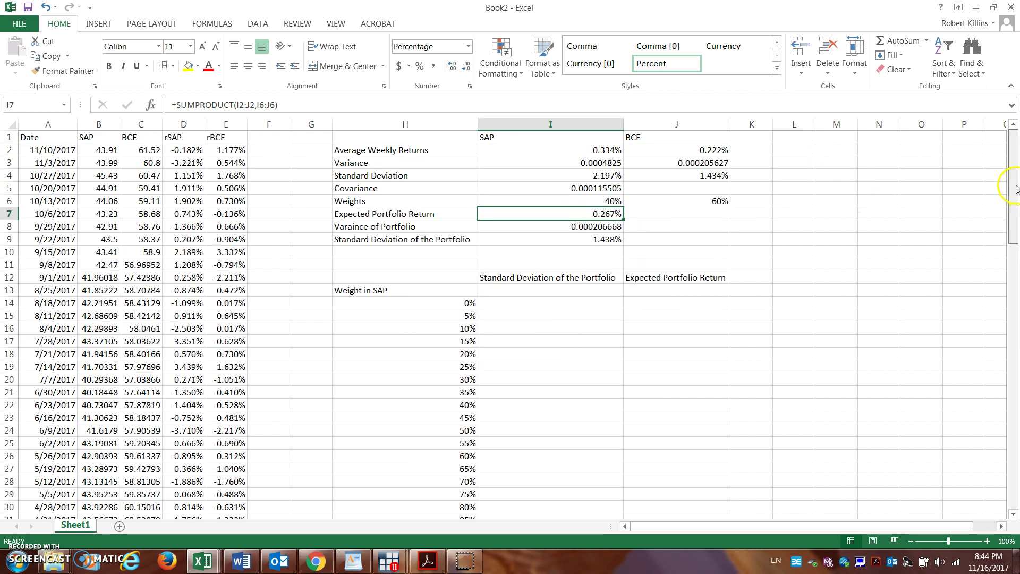
left_click(572, 294)
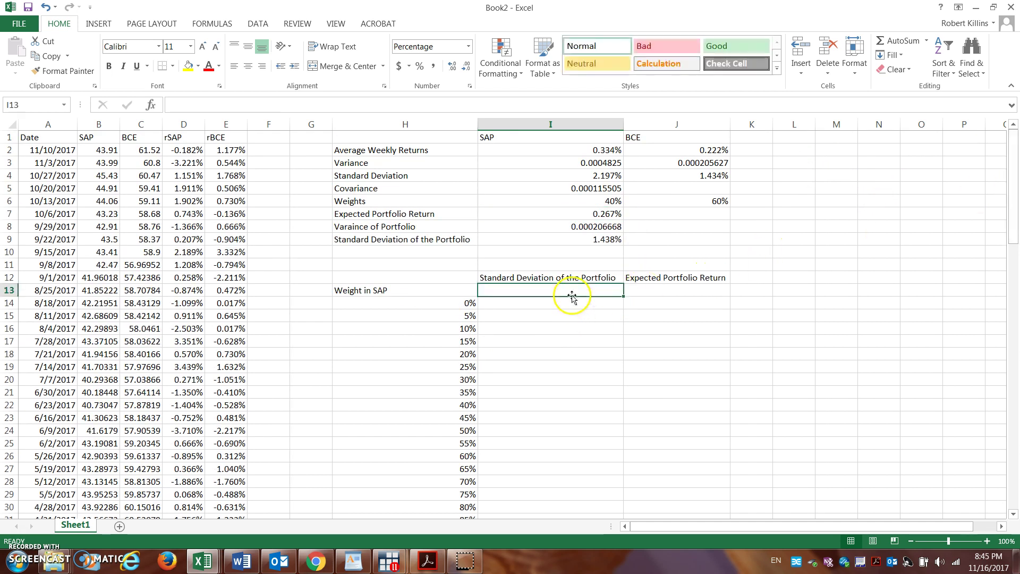
type("=")
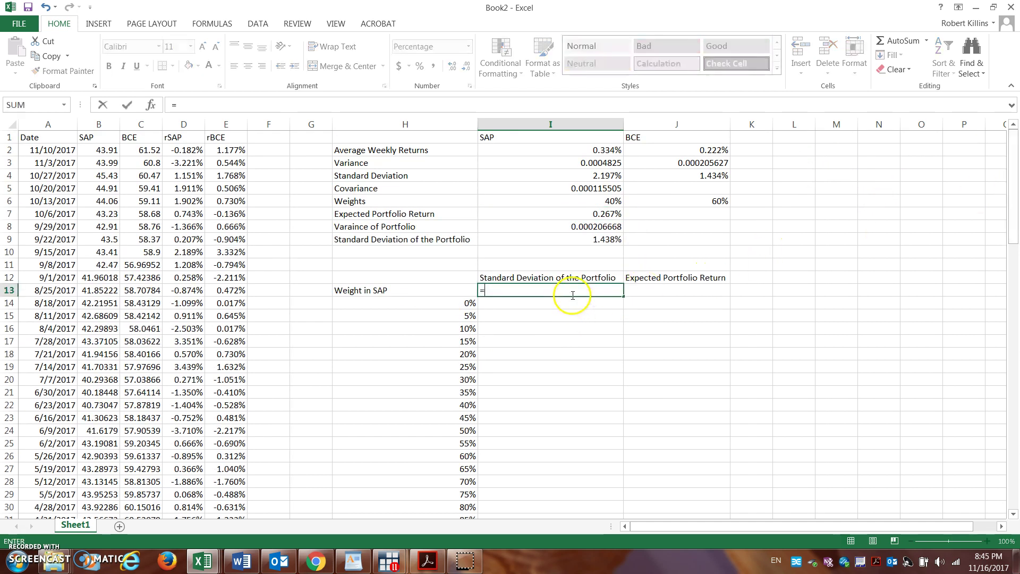
left_click(573, 243)
key("Return")
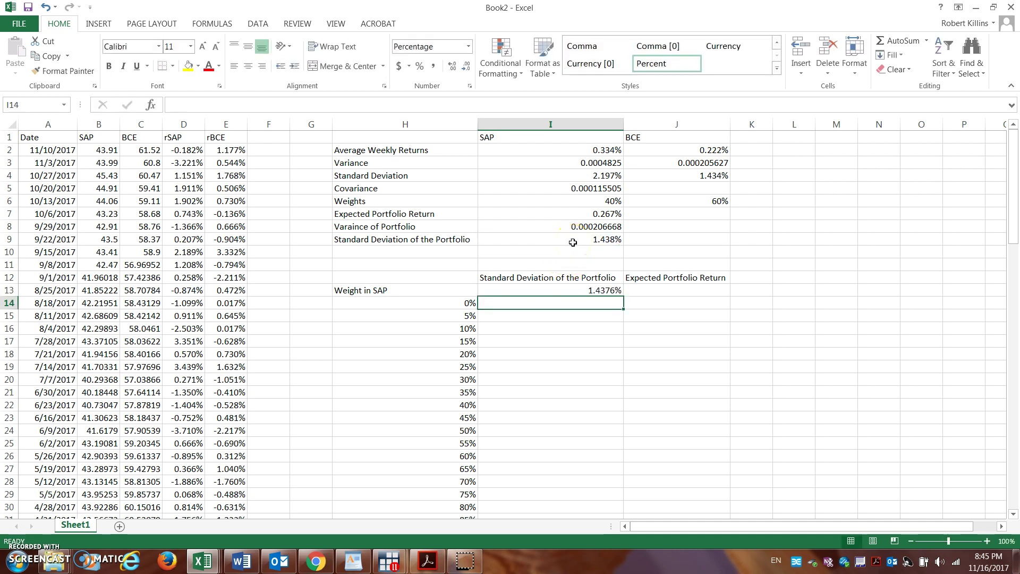
left_click(648, 295)
type("=")
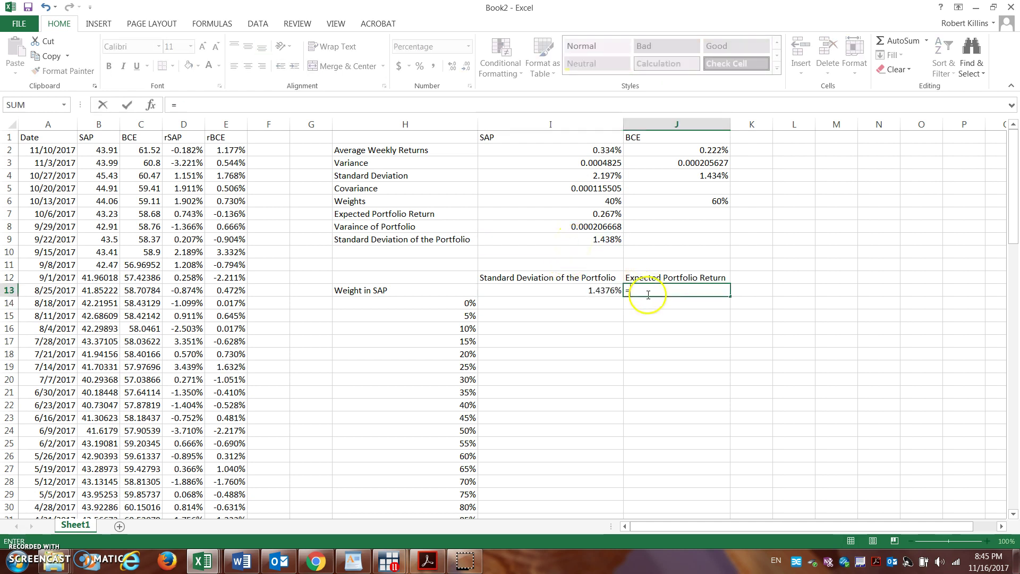
left_click(611, 215)
key("Return")
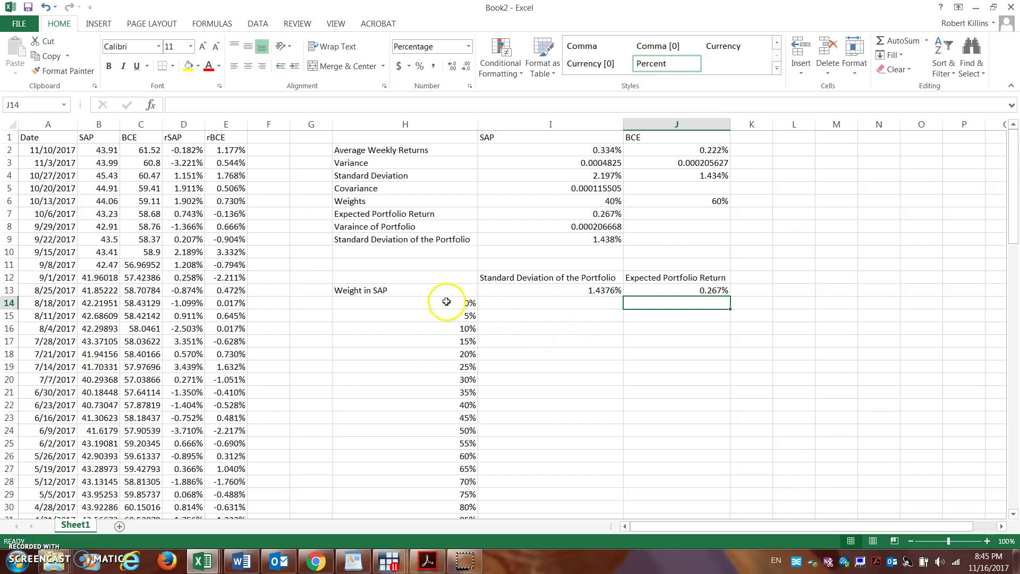
Create a what-if data table over H13:J34 using SAP's weight in I6 as the column input cell.
left_click_drag(440, 292, 640, 481)
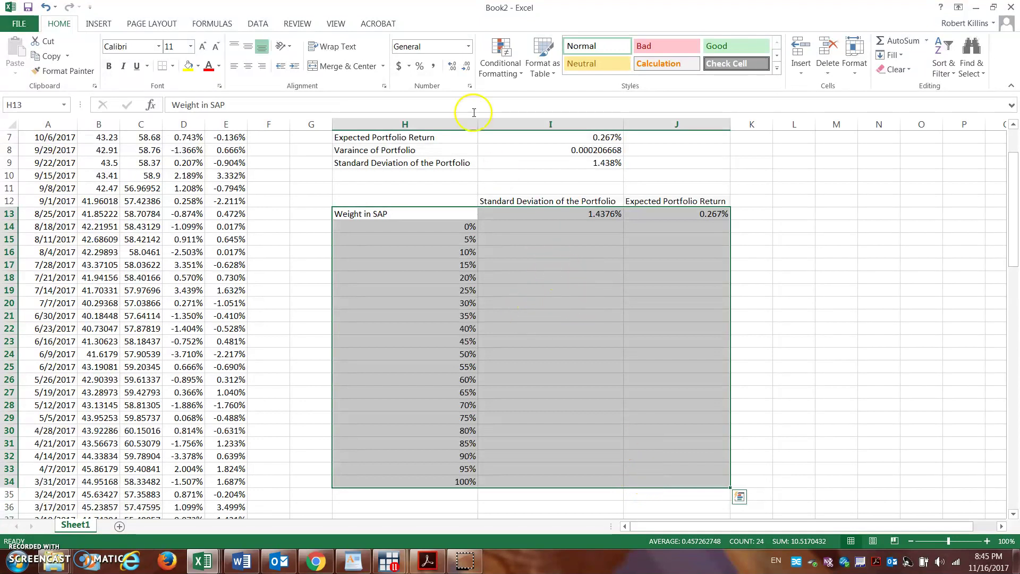
left_click(270, 26)
left_click(609, 58)
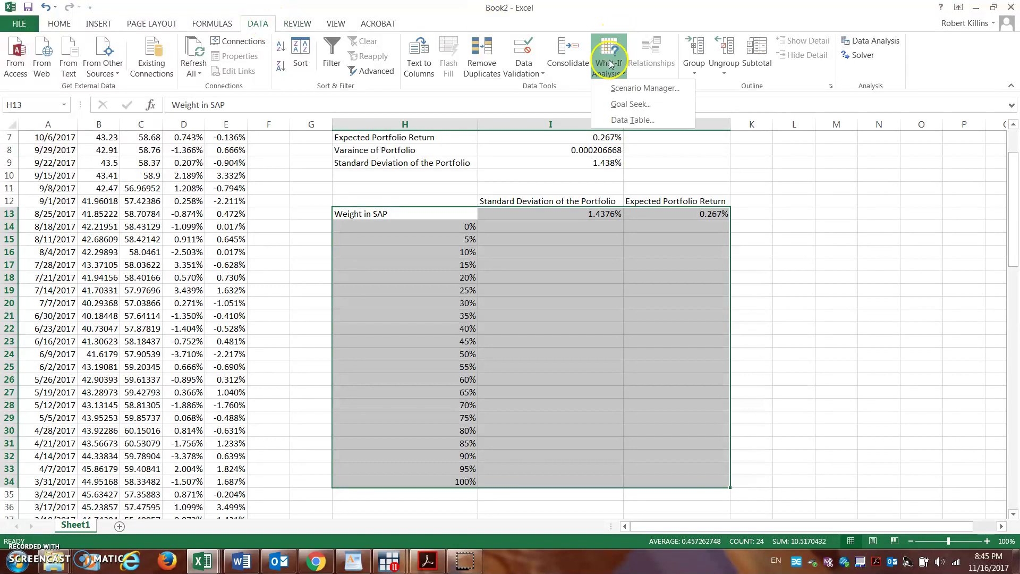
left_click(640, 121)
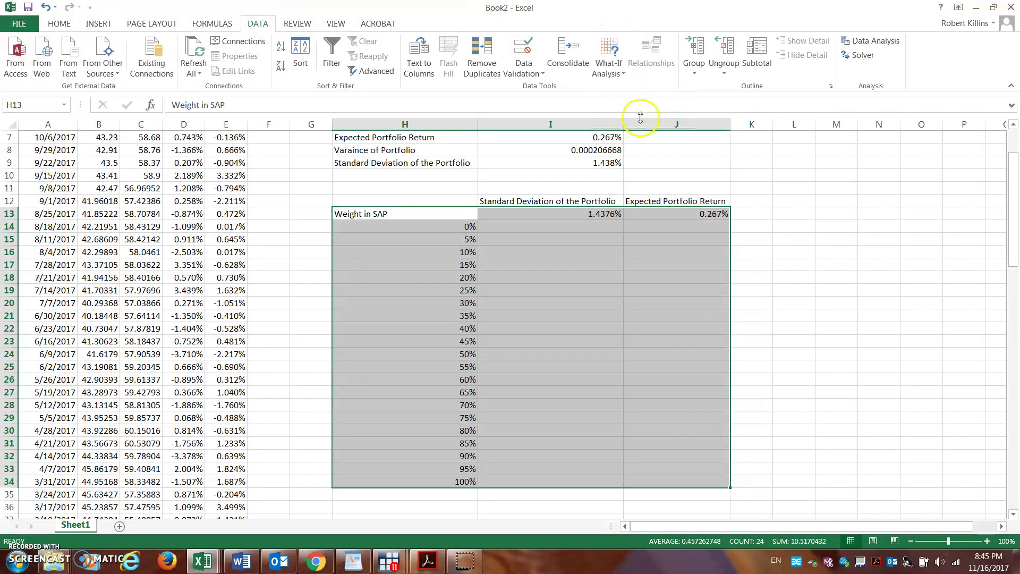
left_click(818, 314)
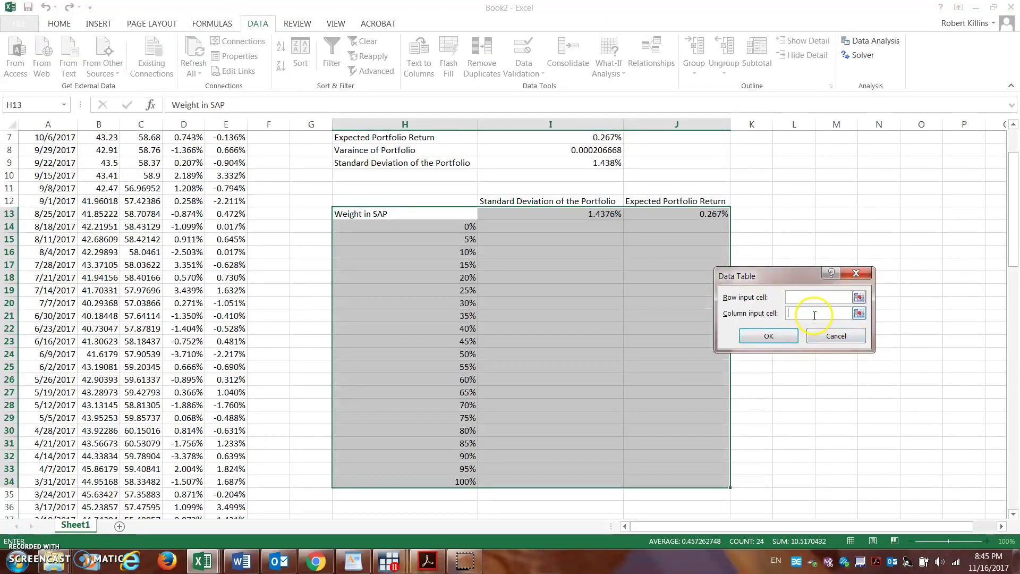
left_click_drag(1018, 281, 1018, 229)
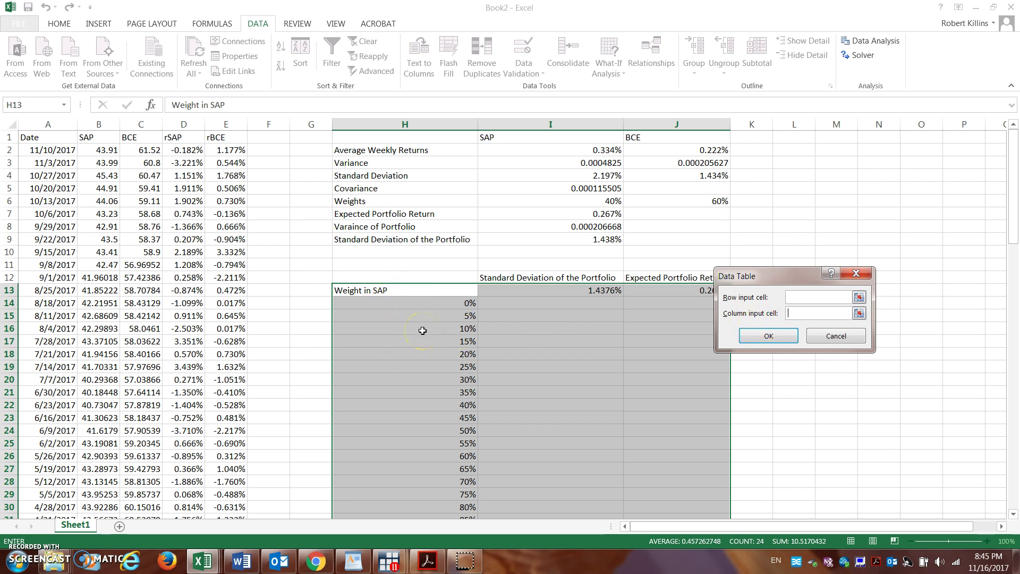
left_click(584, 202)
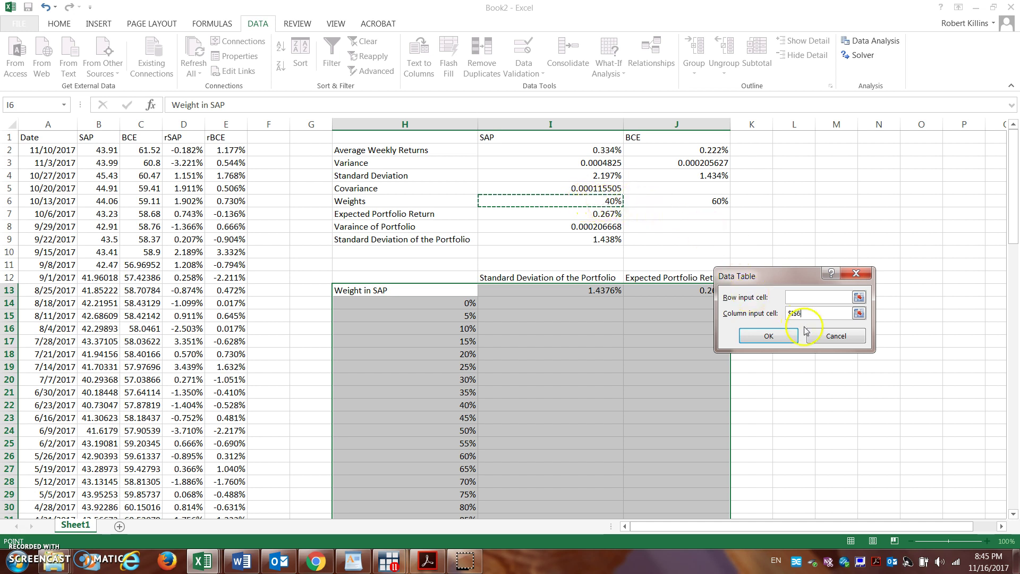
left_click(774, 336)
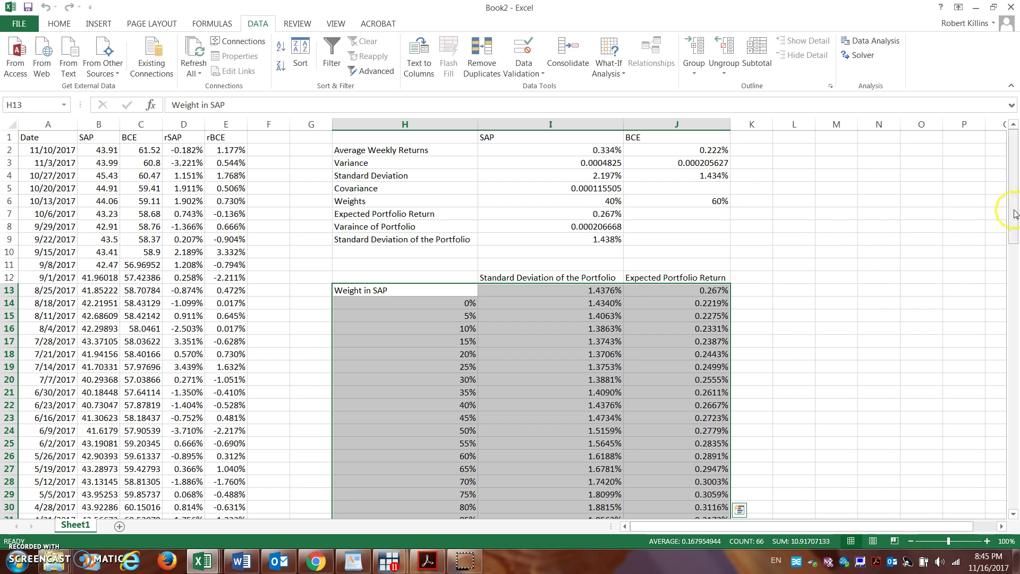
Examine the standard deviation and expected return in the data table's row for a 10% SAP weight.
left_click_drag(1016, 214, 1015, 228)
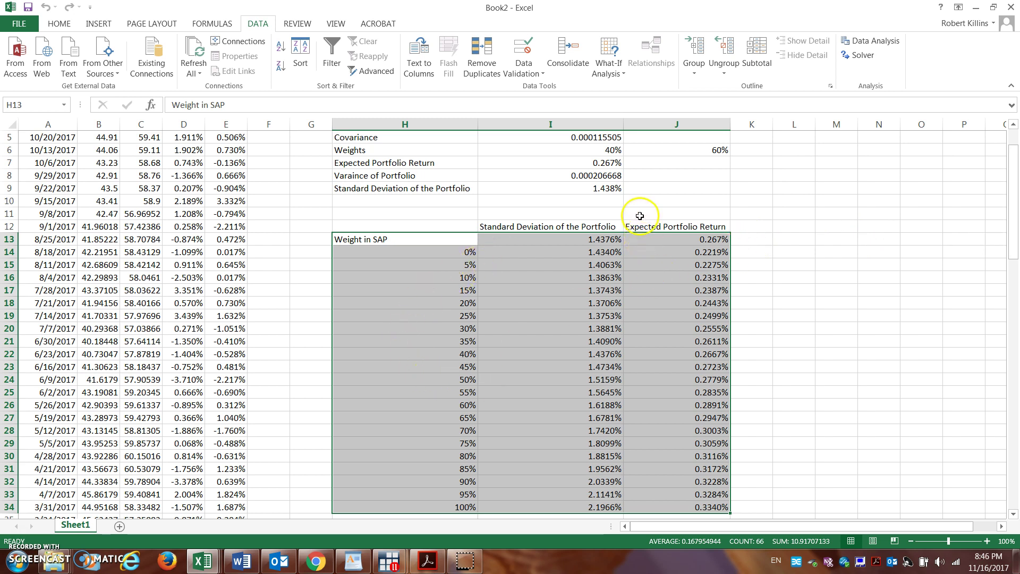
left_click(629, 279)
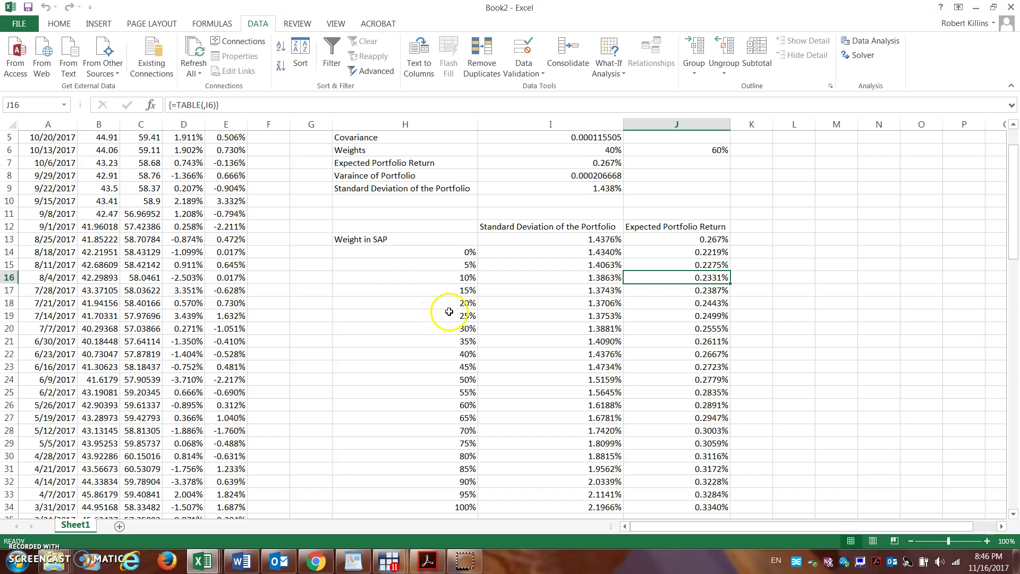
left_click(454, 278)
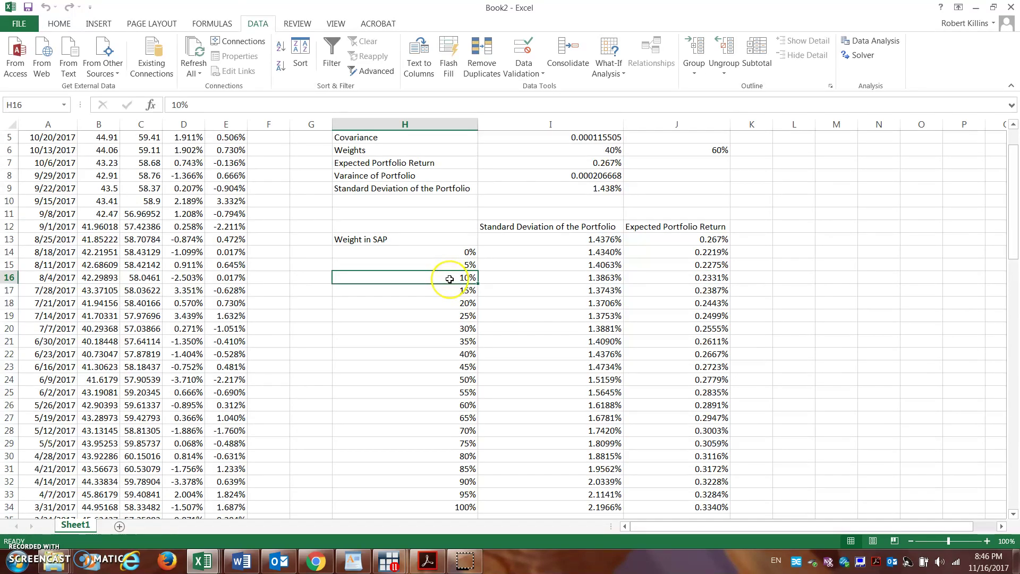
left_click(466, 278)
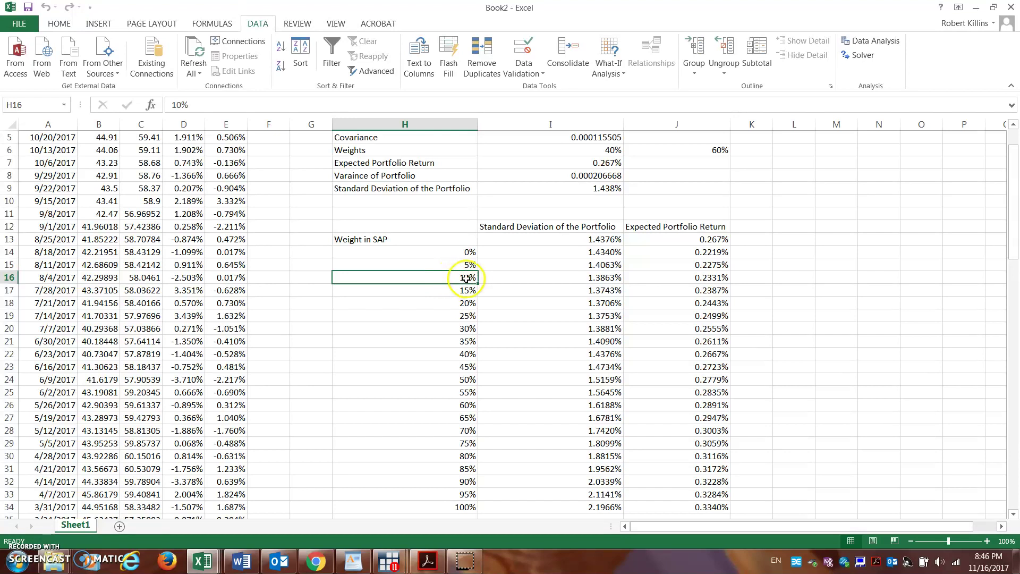
left_click(549, 278)
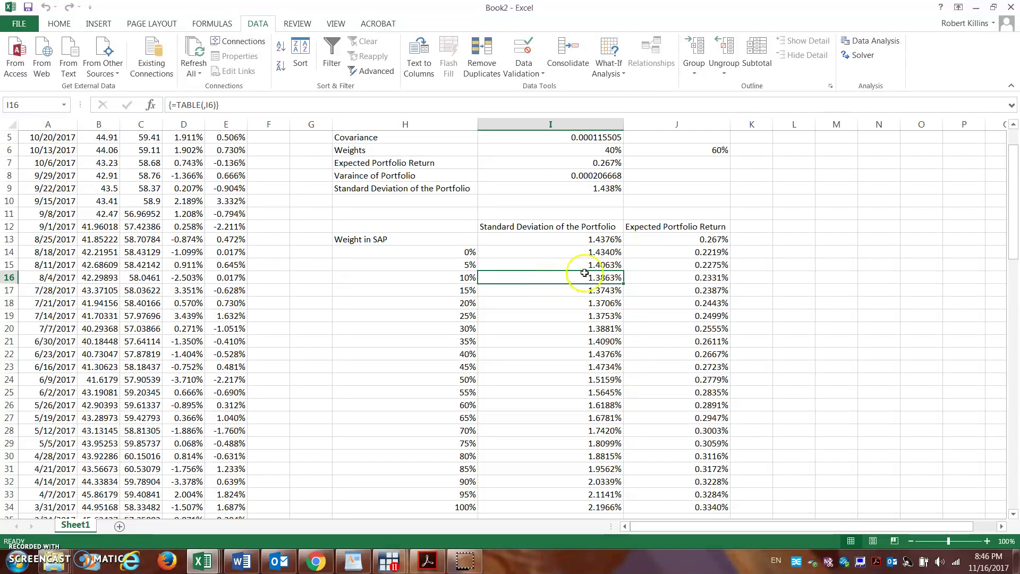
left_click(710, 276)
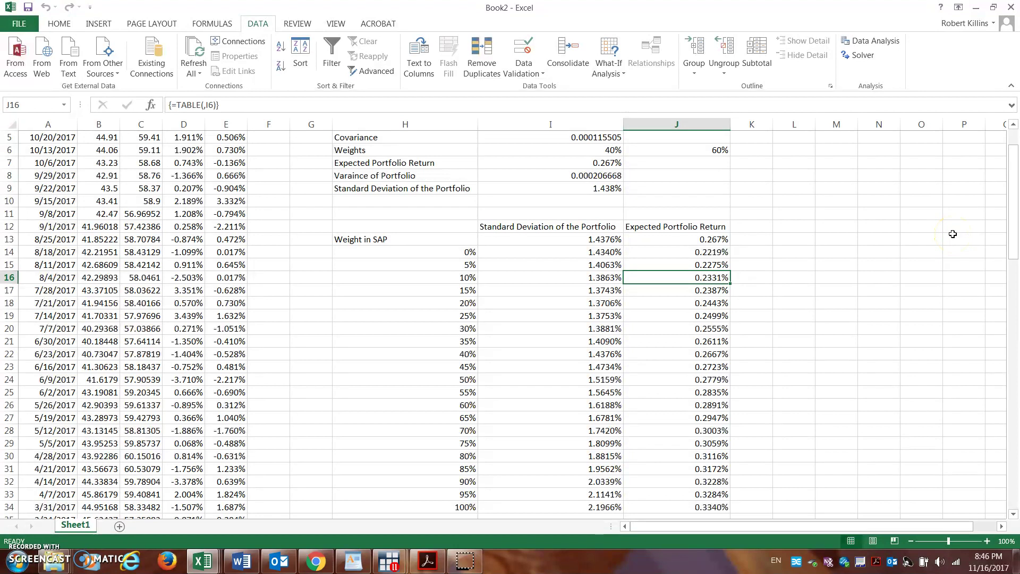
Label cell L7 as MV Portfolio.
left_click(1016, 232)
left_click(798, 164)
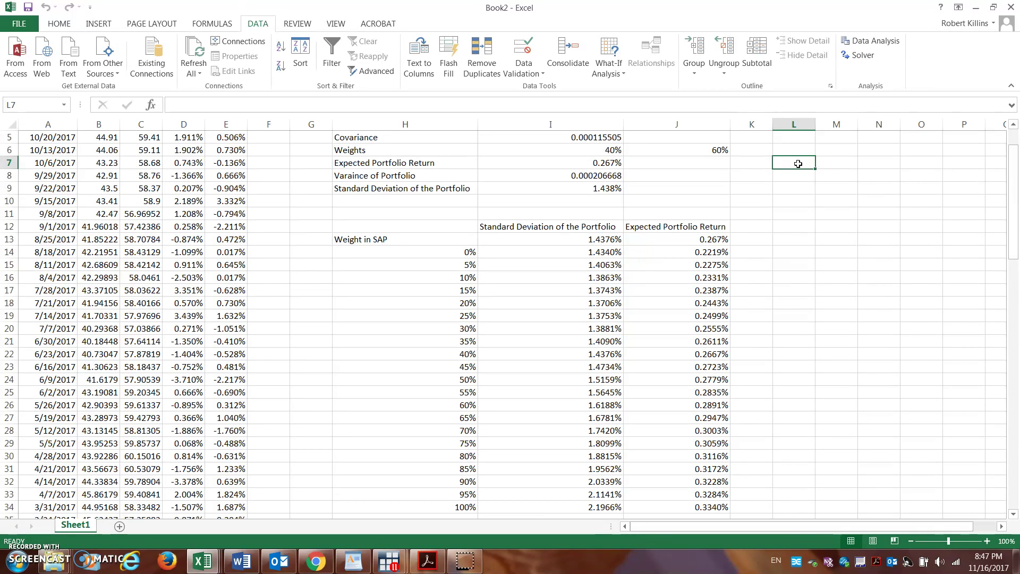
type("MV Portfolio")
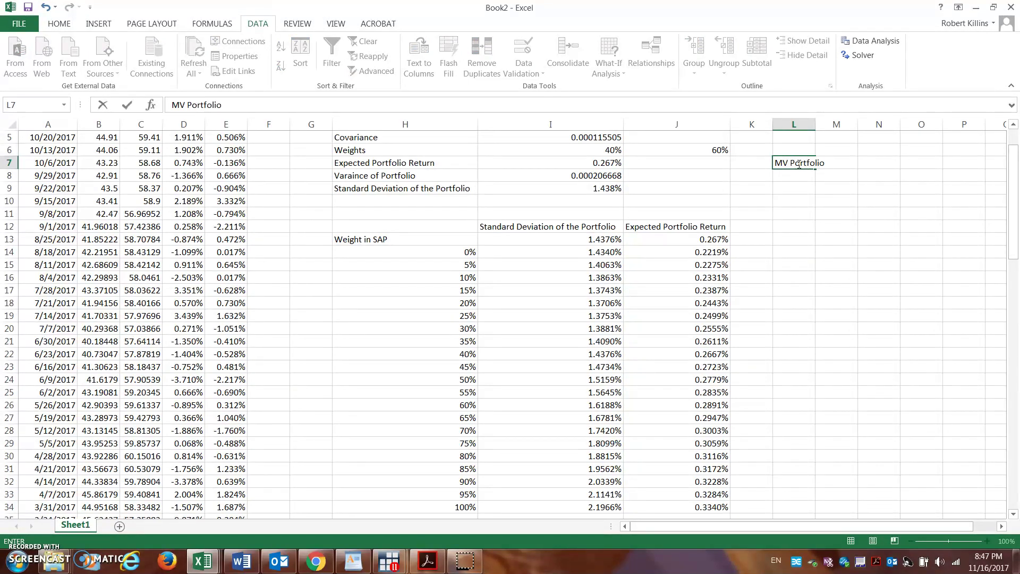
key("Return")
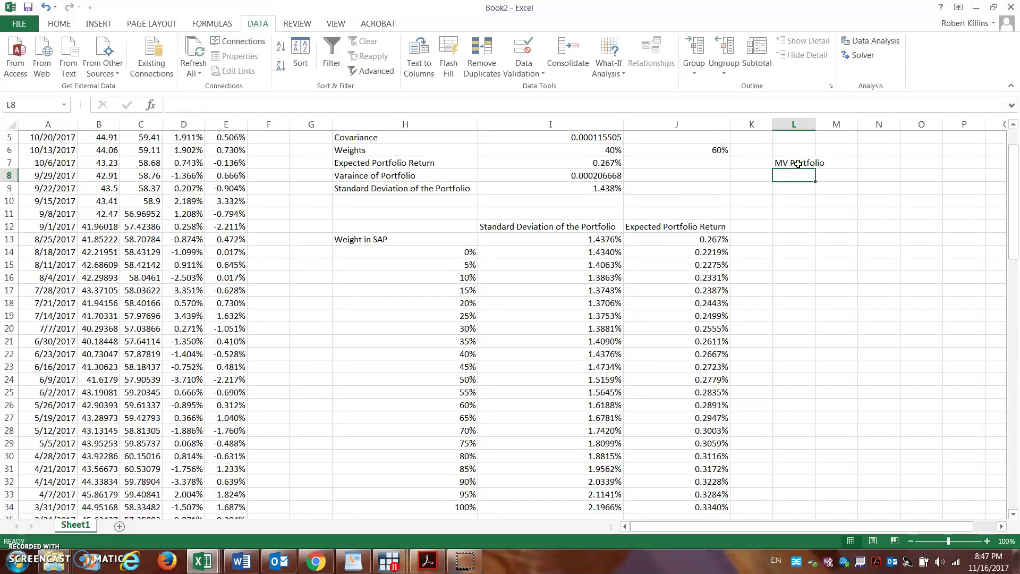
Calculate SAP's minimum-variance weight in L8 with the formula =(J3-I5)/(I3+J3-2*I5).
type("=(")
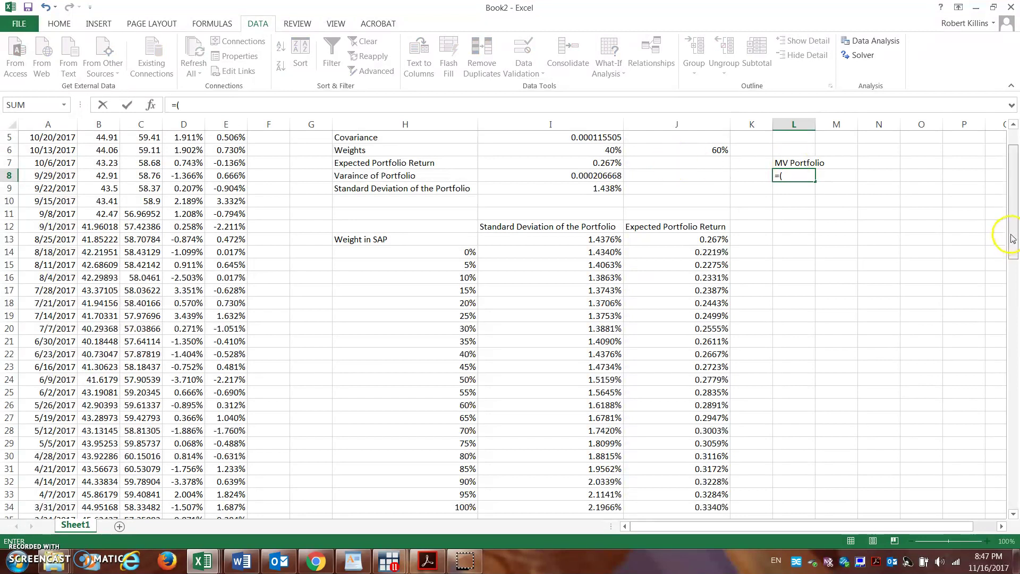
left_click_drag(1009, 228, 1012, 217)
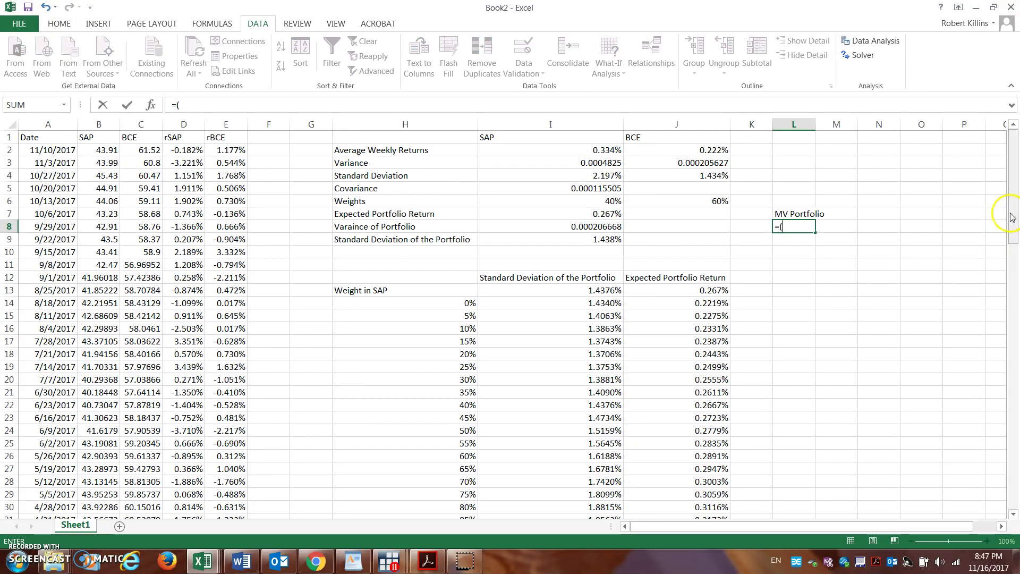
left_click(698, 163)
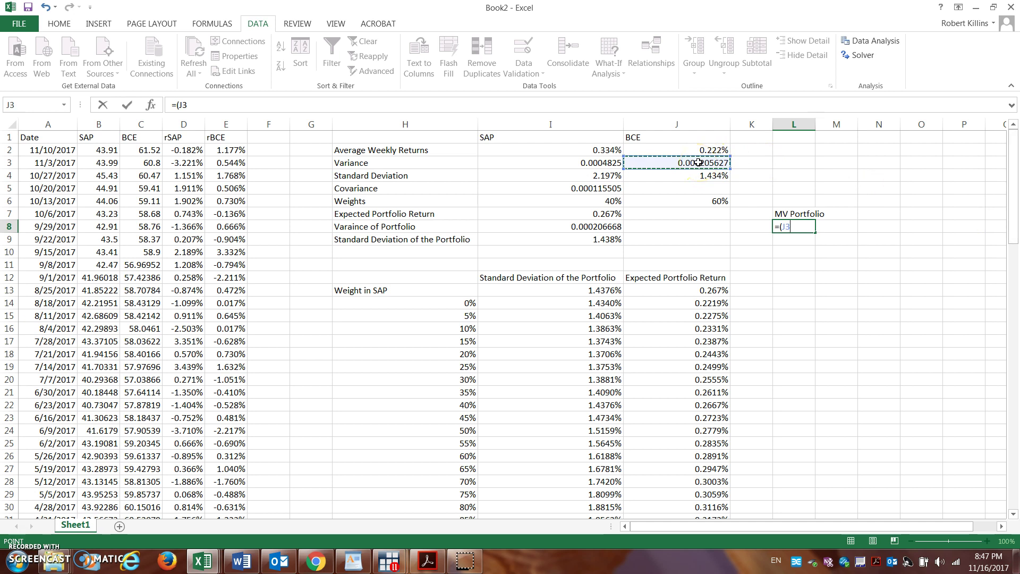
type("-")
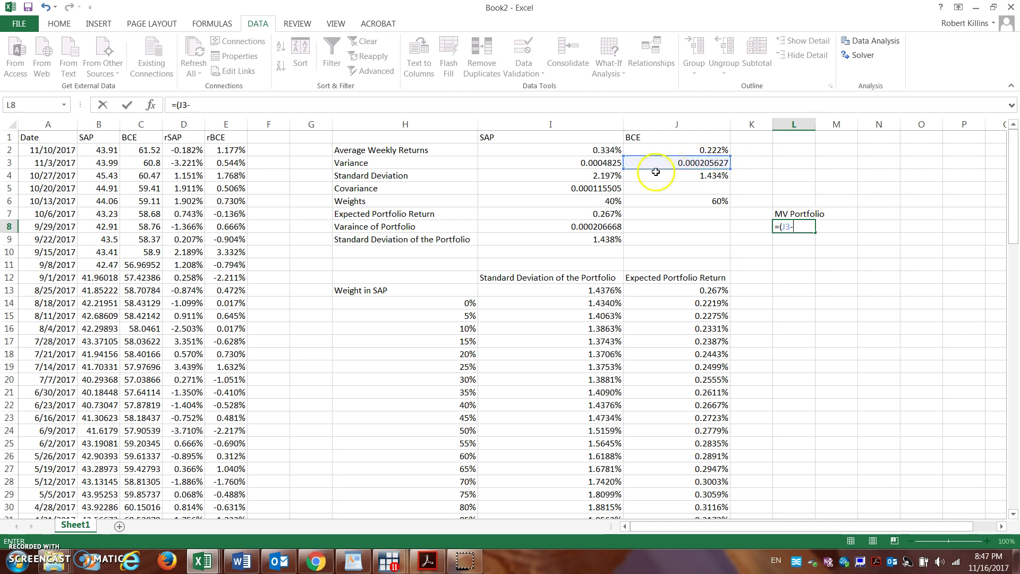
left_click(579, 188)
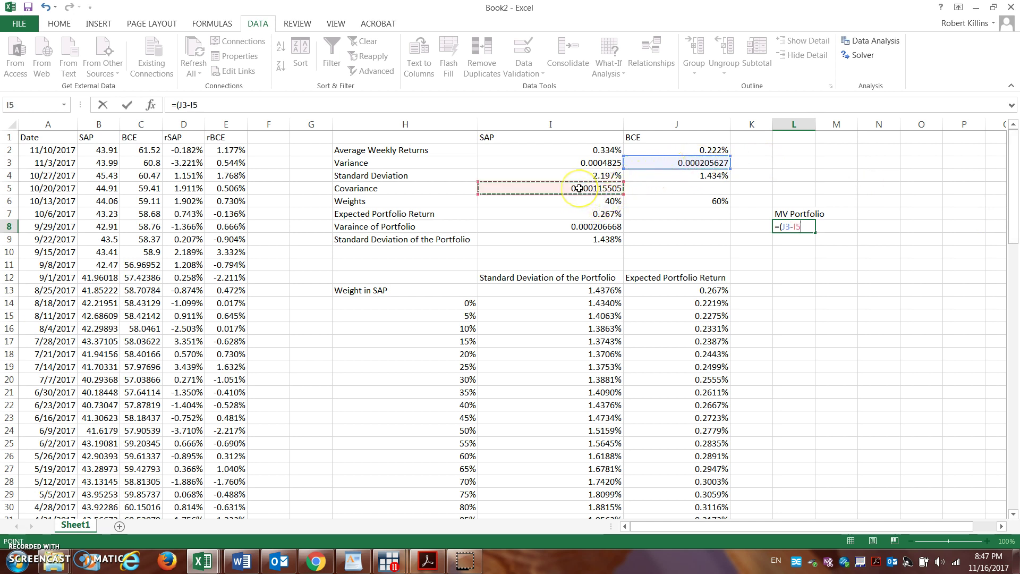
type(")/(")
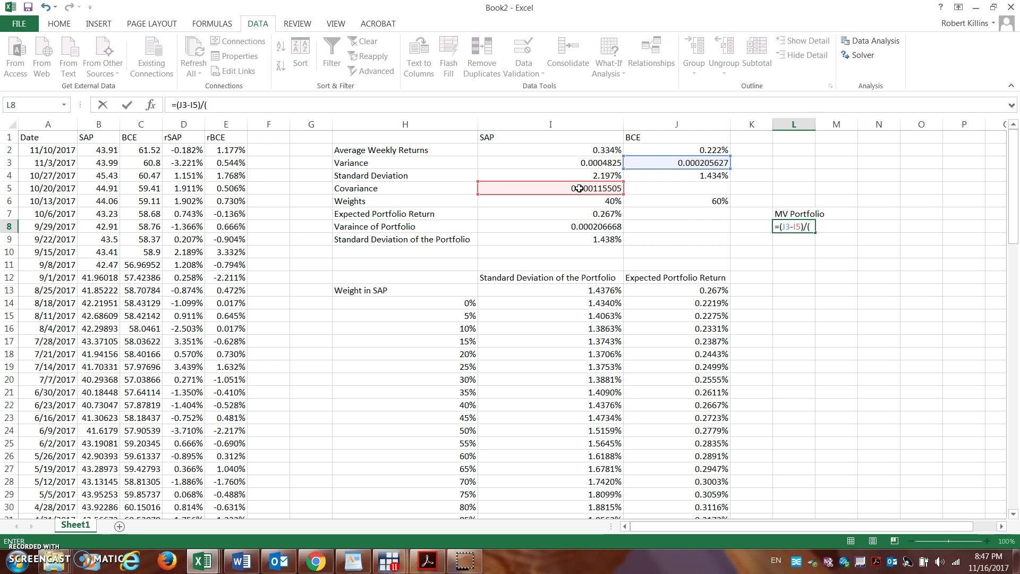
left_click(566, 164)
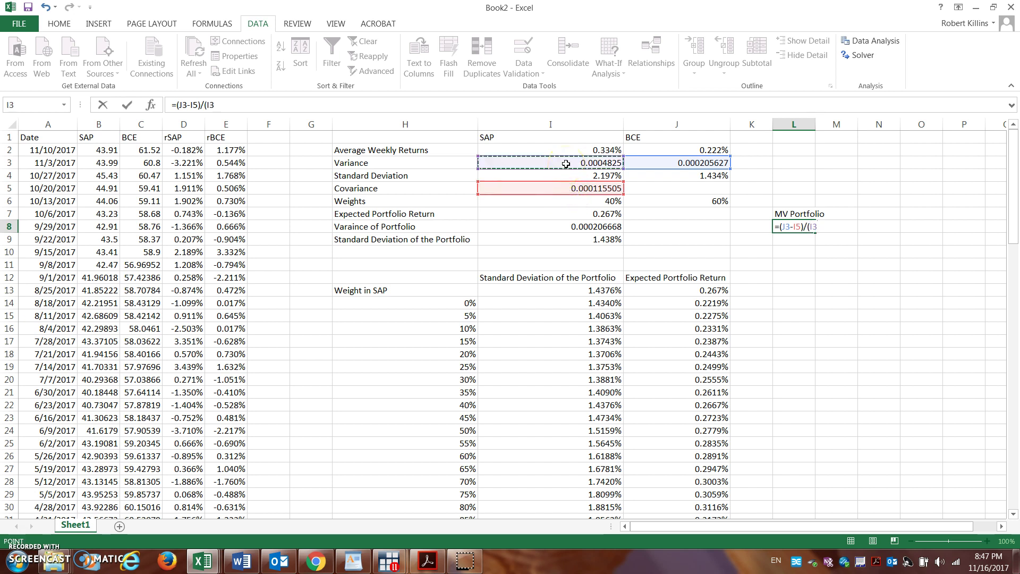
type("+")
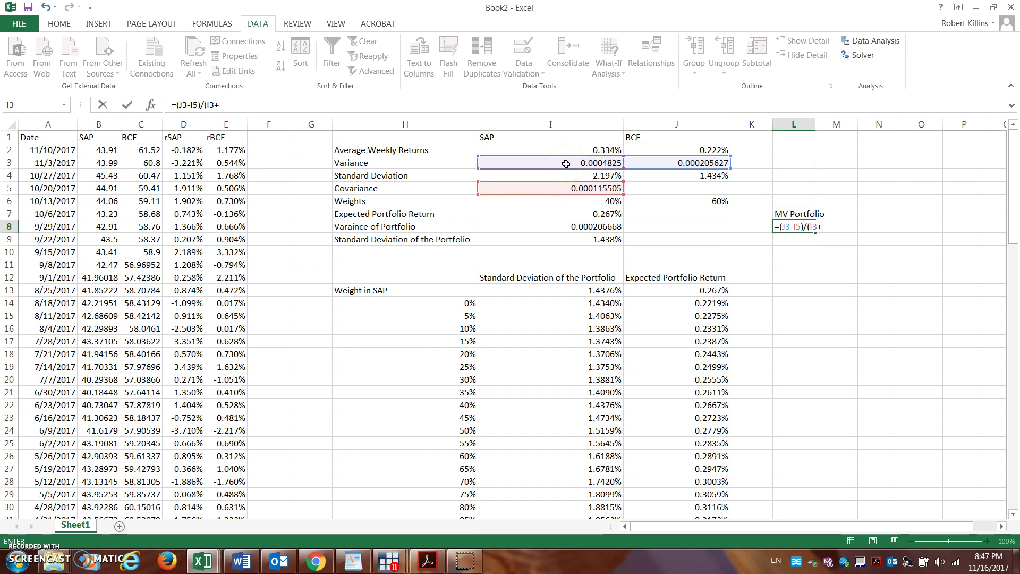
left_click(676, 165)
type("-2*")
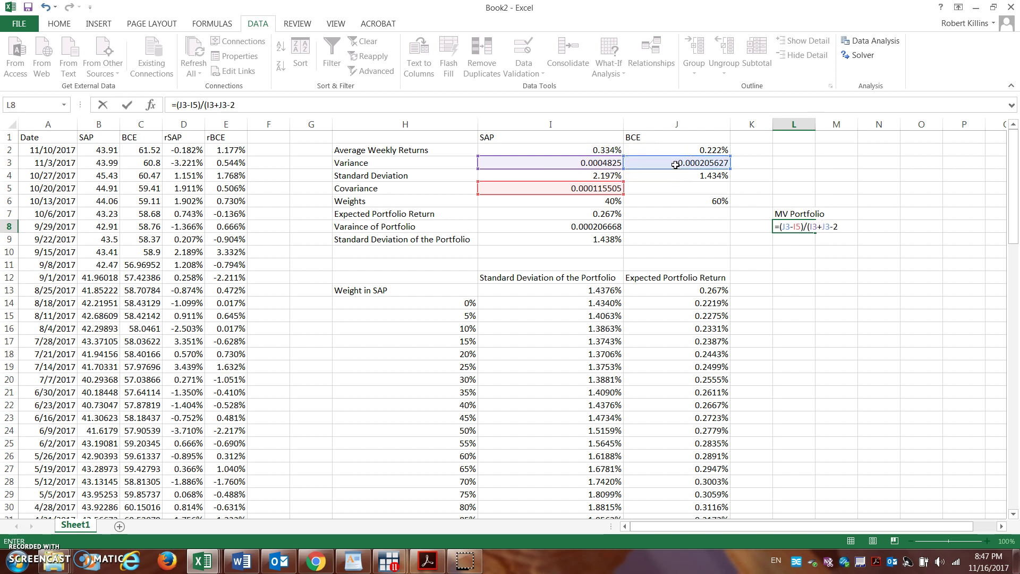
left_click(605, 187)
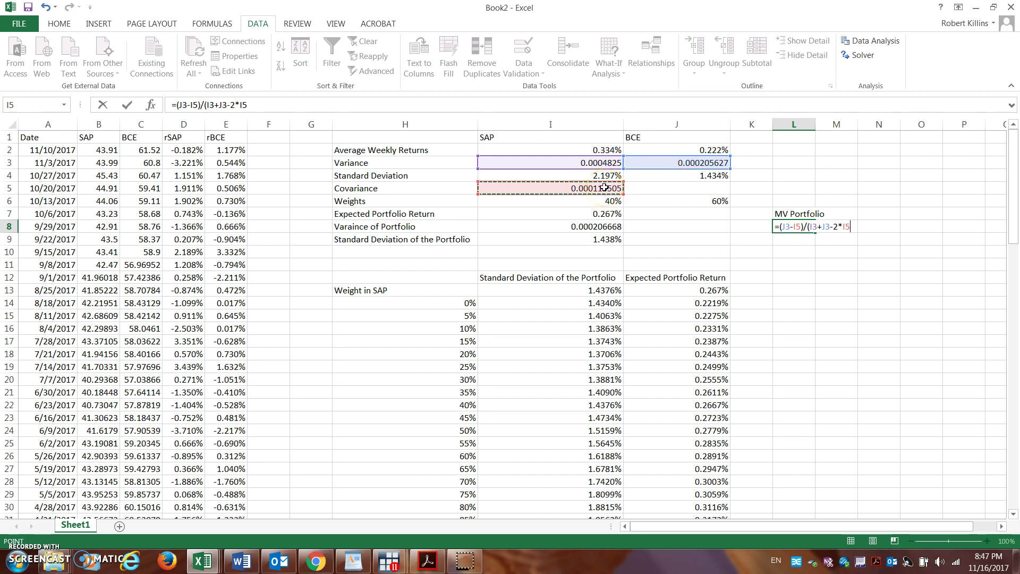
type(")")
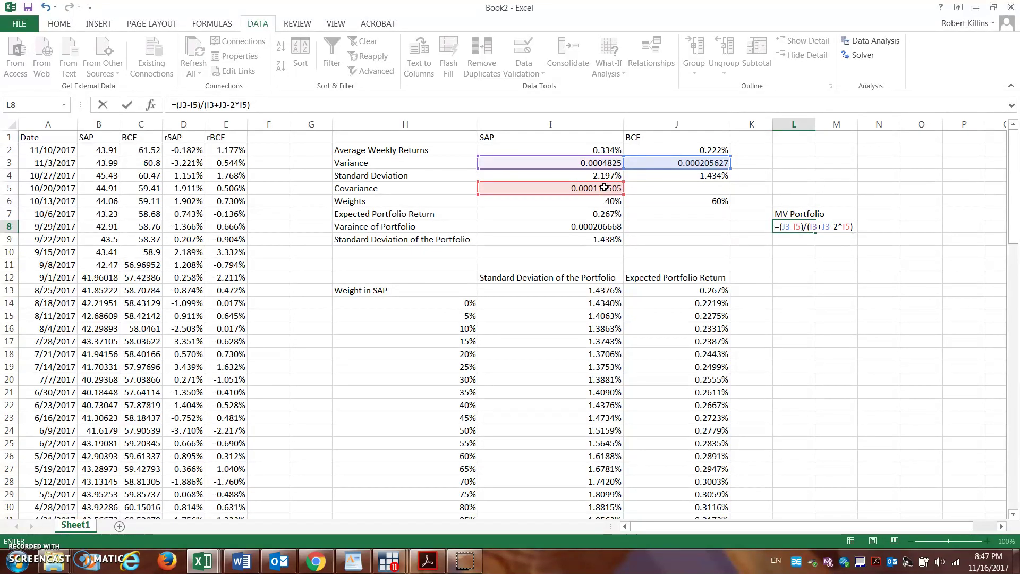
key("Return")
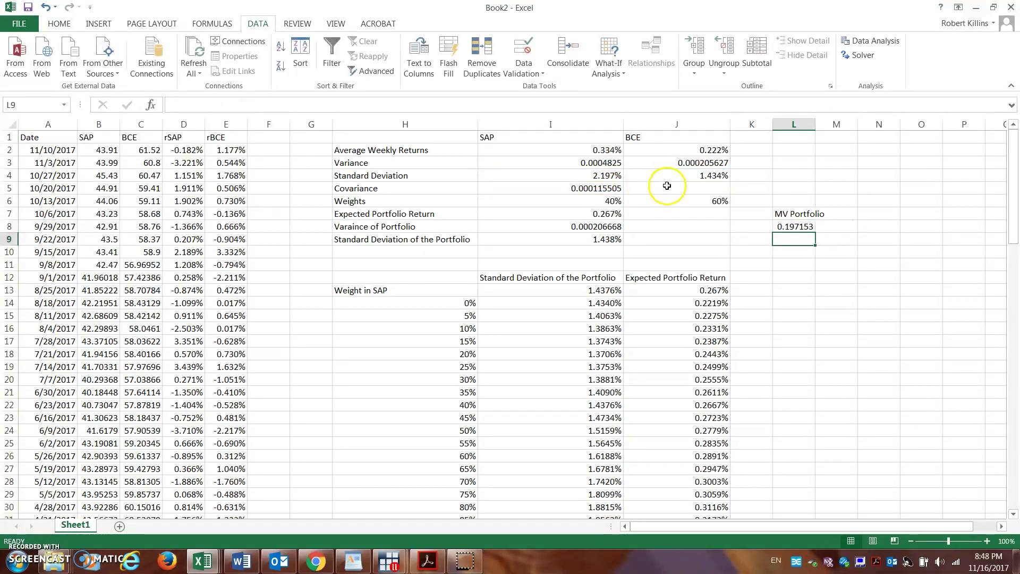
Format the MV portfolio weight in L8 as a percentage with two decimal places.
left_click(794, 228)
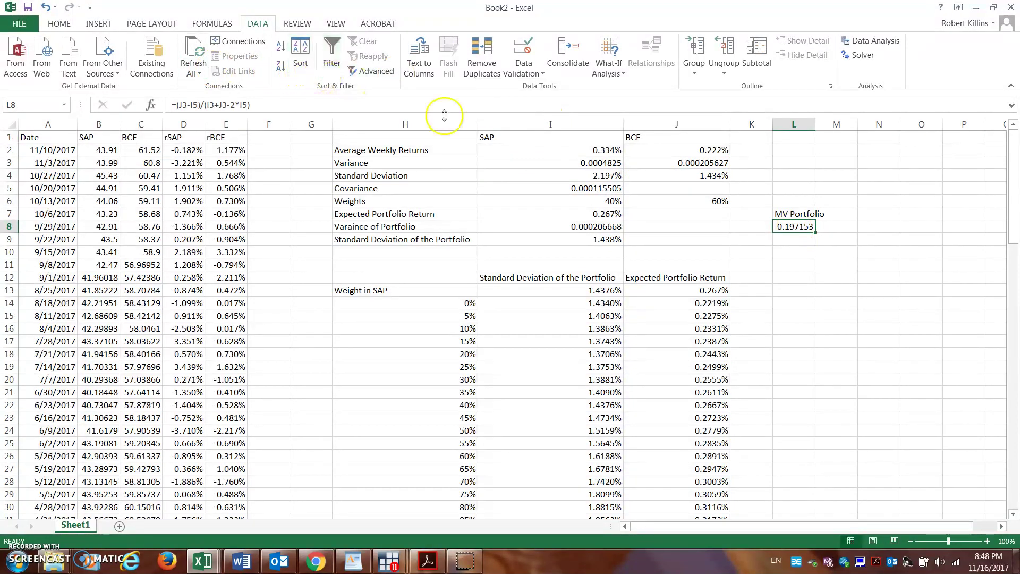
left_click(58, 24)
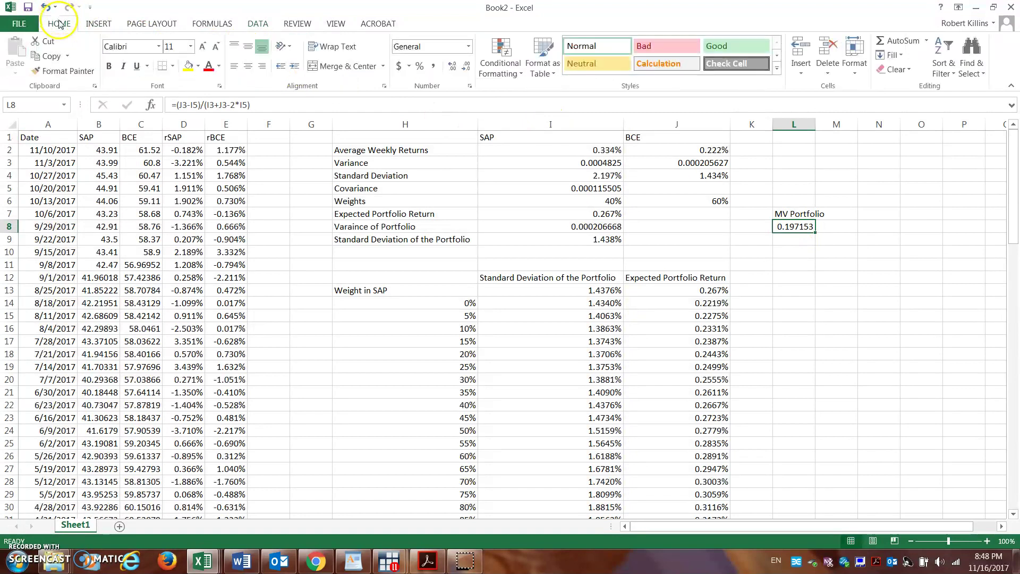
left_click(419, 66)
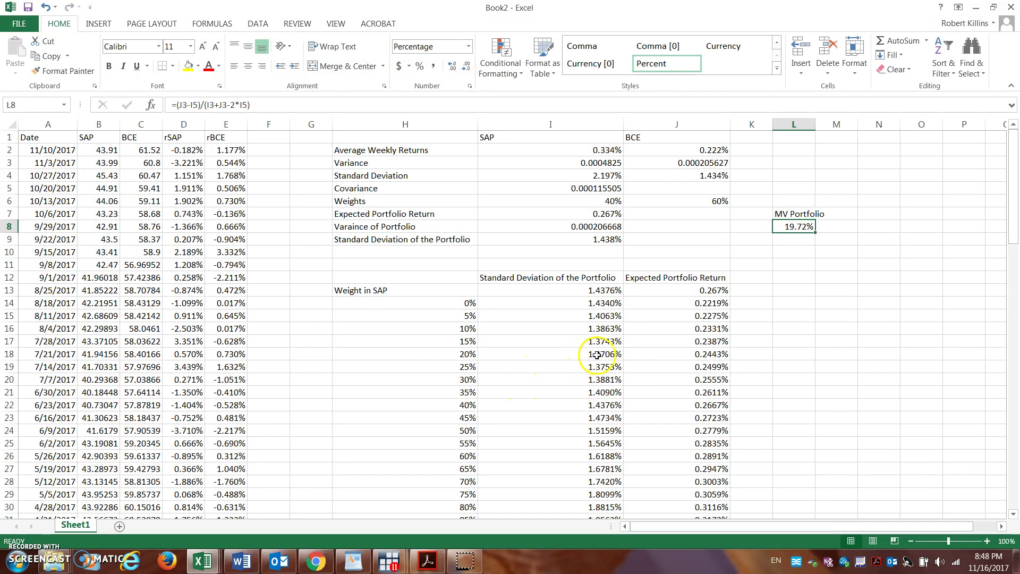
left_click(793, 315)
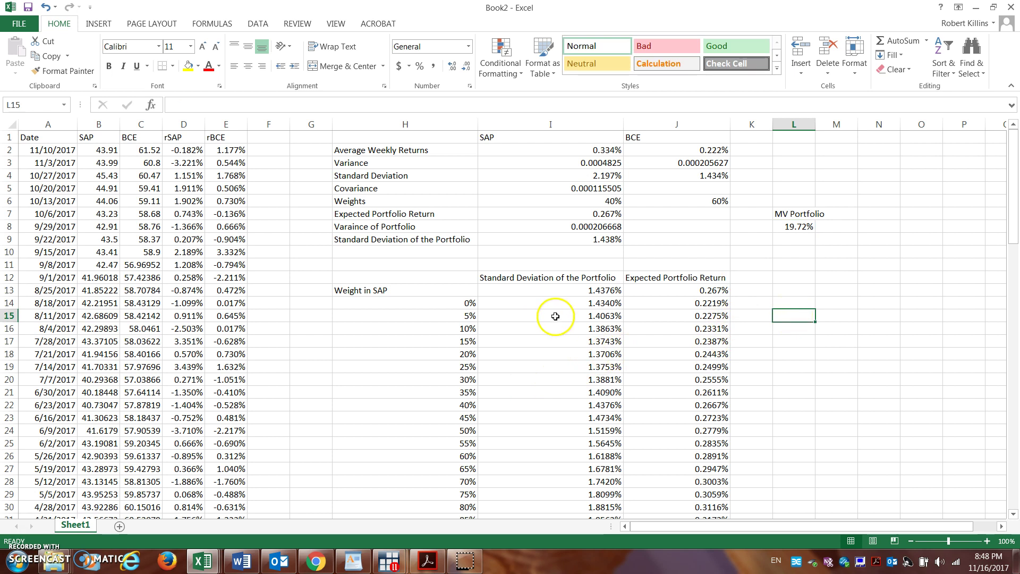
Insert a markers-only scatter chart of standard deviation and expected return from I12:J34.
left_click_drag(548, 277, 660, 494)
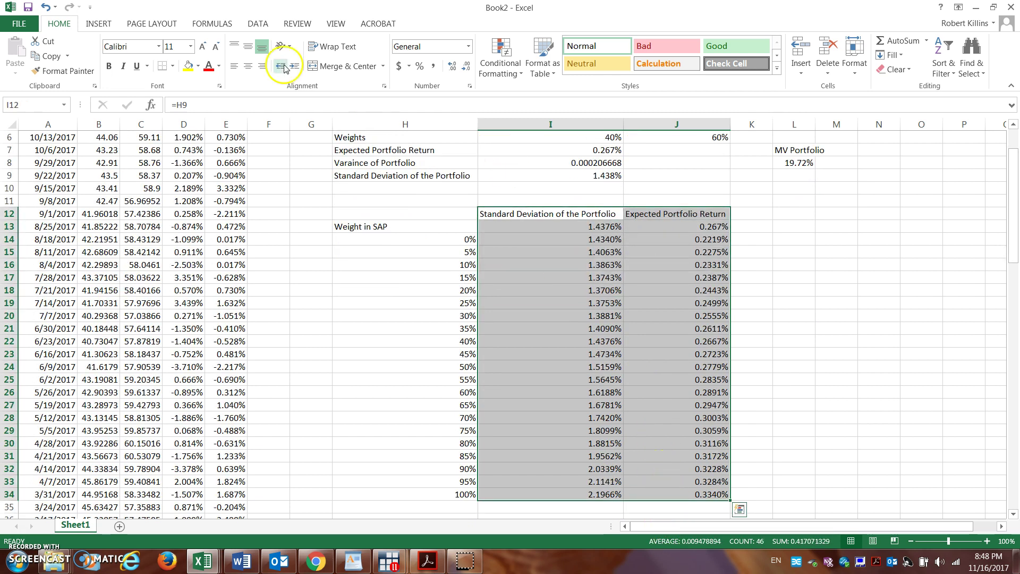
left_click(99, 24)
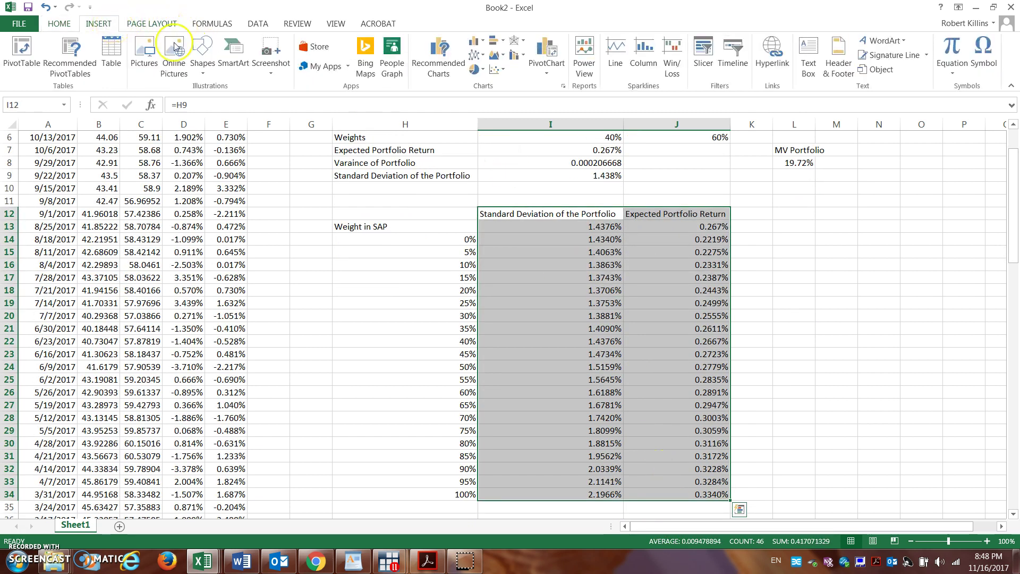
left_click(496, 70)
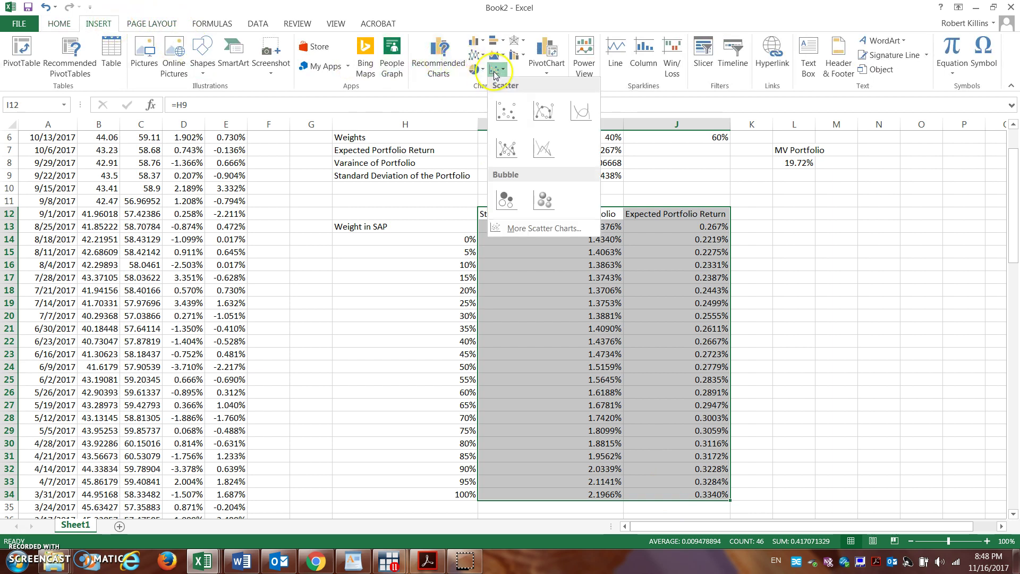
left_click(506, 111)
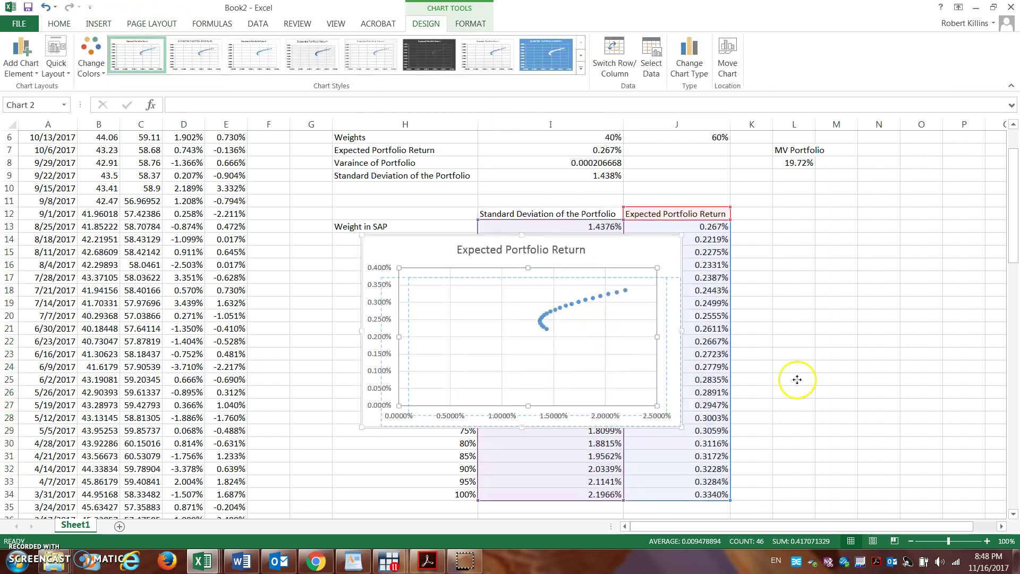
Move the scatter chart into the empty columns beside the data table and enlarge its height and width.
left_click_drag(584, 260, 954, 259)
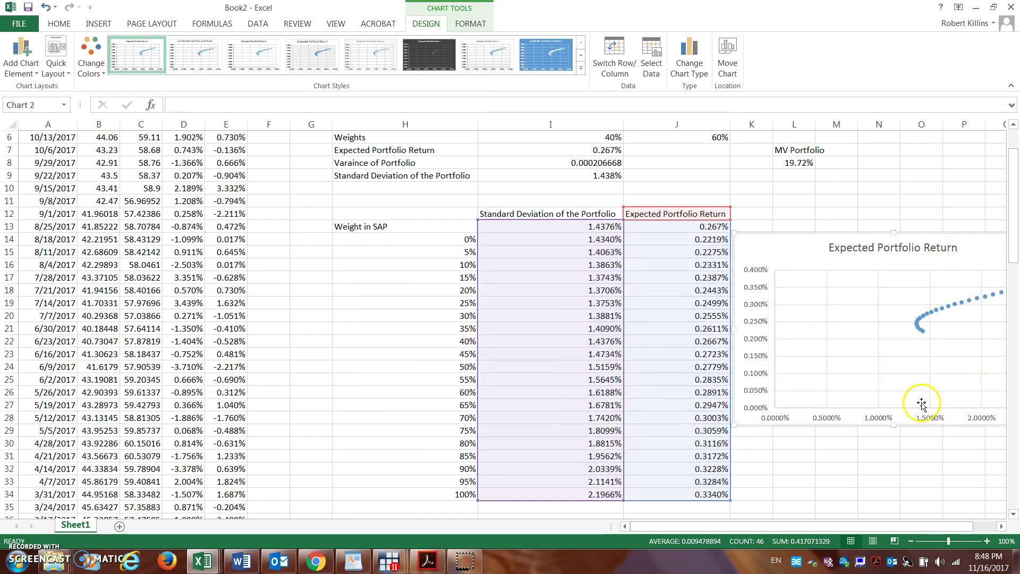
left_click_drag(894, 427, 889, 493)
left_click_drag(894, 232, 894, 203)
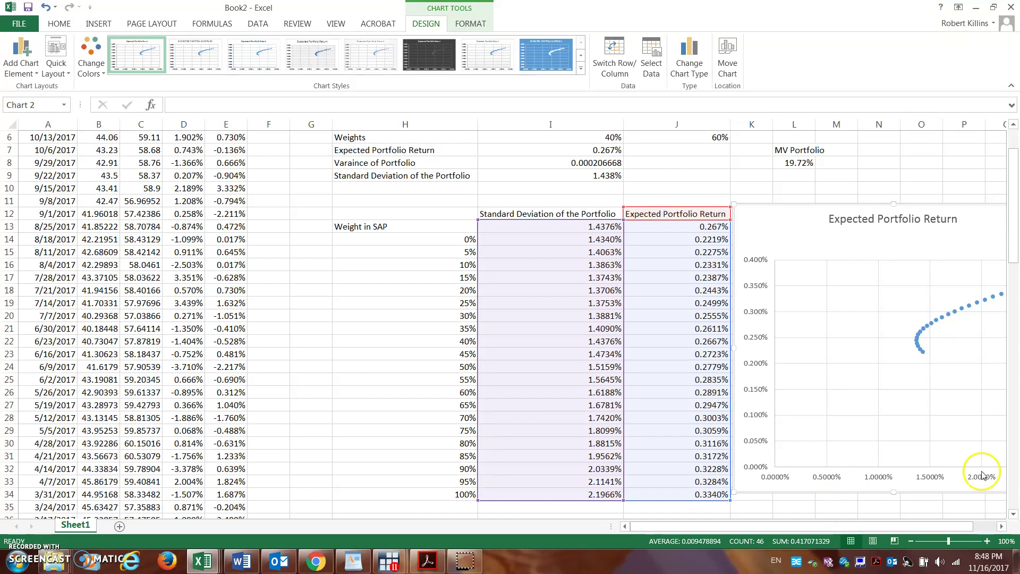
left_click_drag(915, 527, 933, 526)
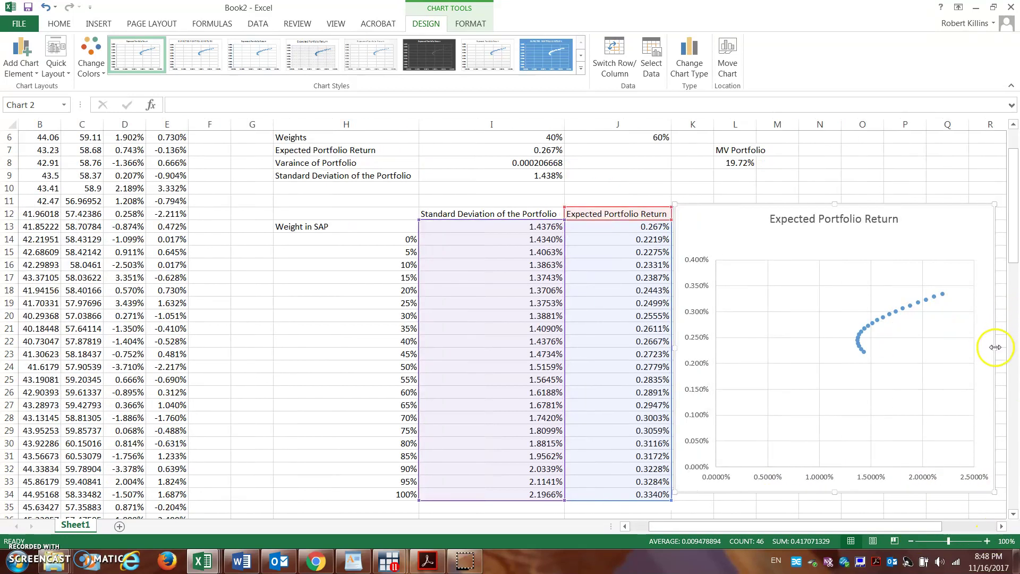
left_click_drag(995, 347, 1015, 345)
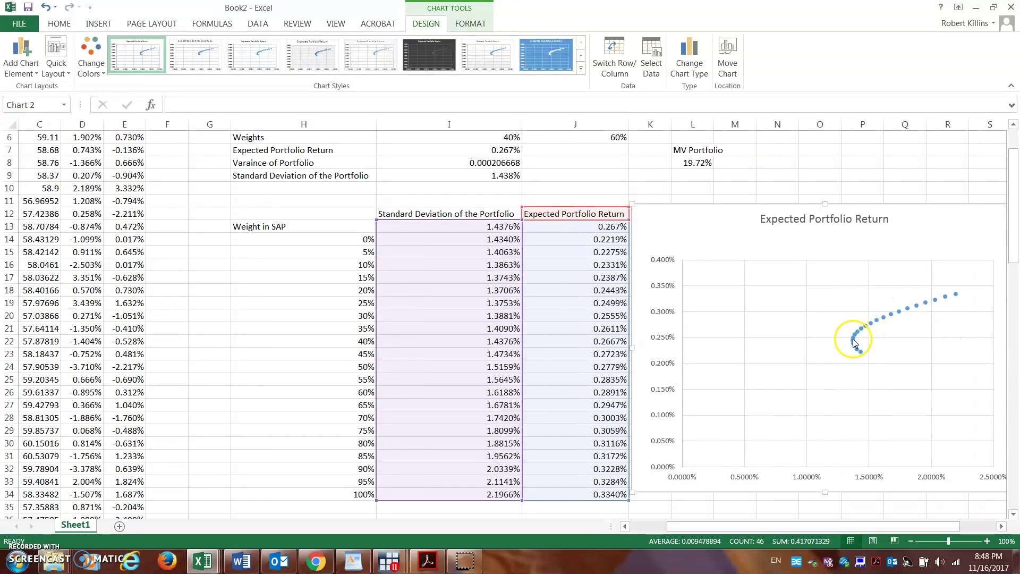
mouse_move(854, 345)
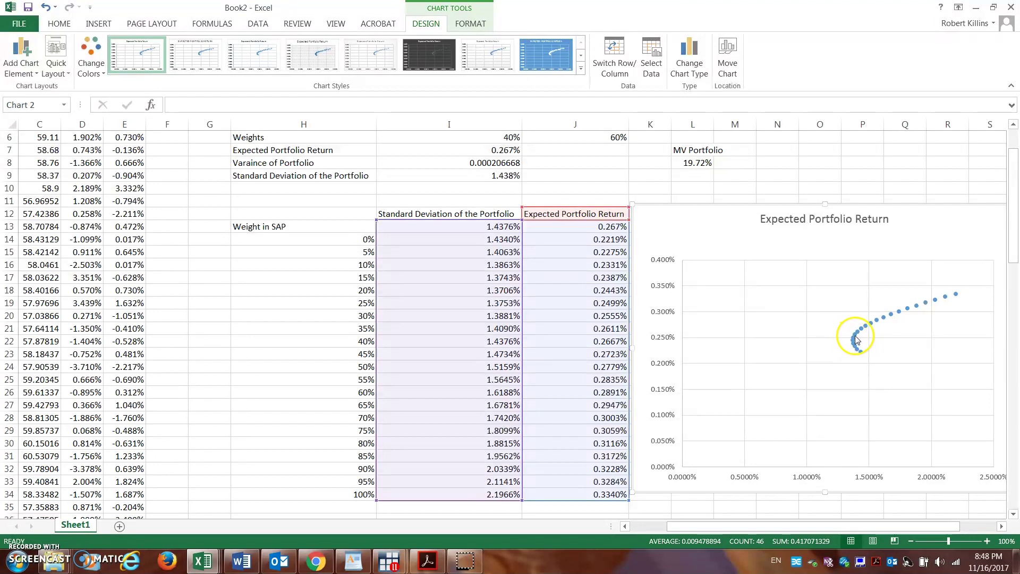
left_click(944, 300)
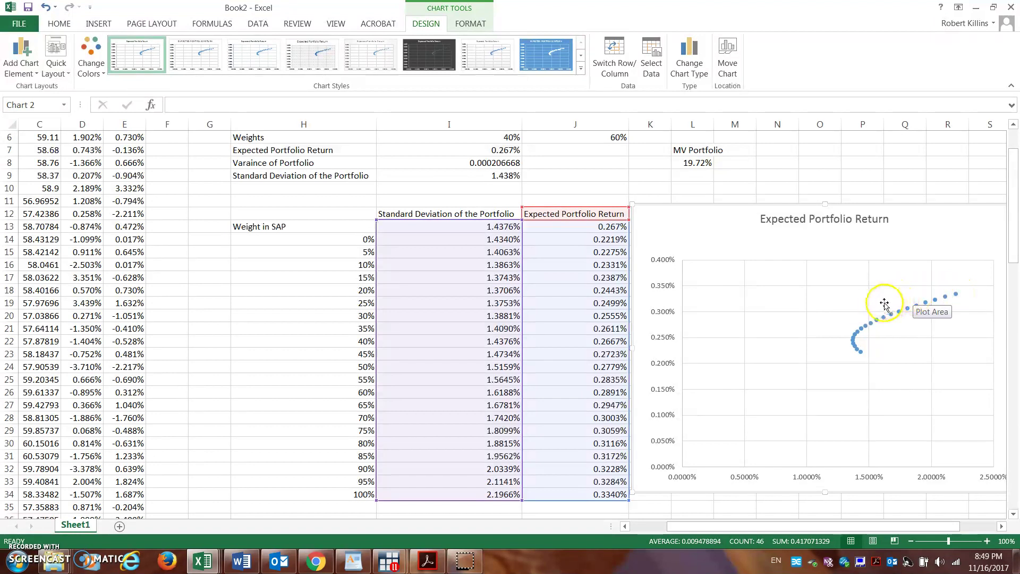